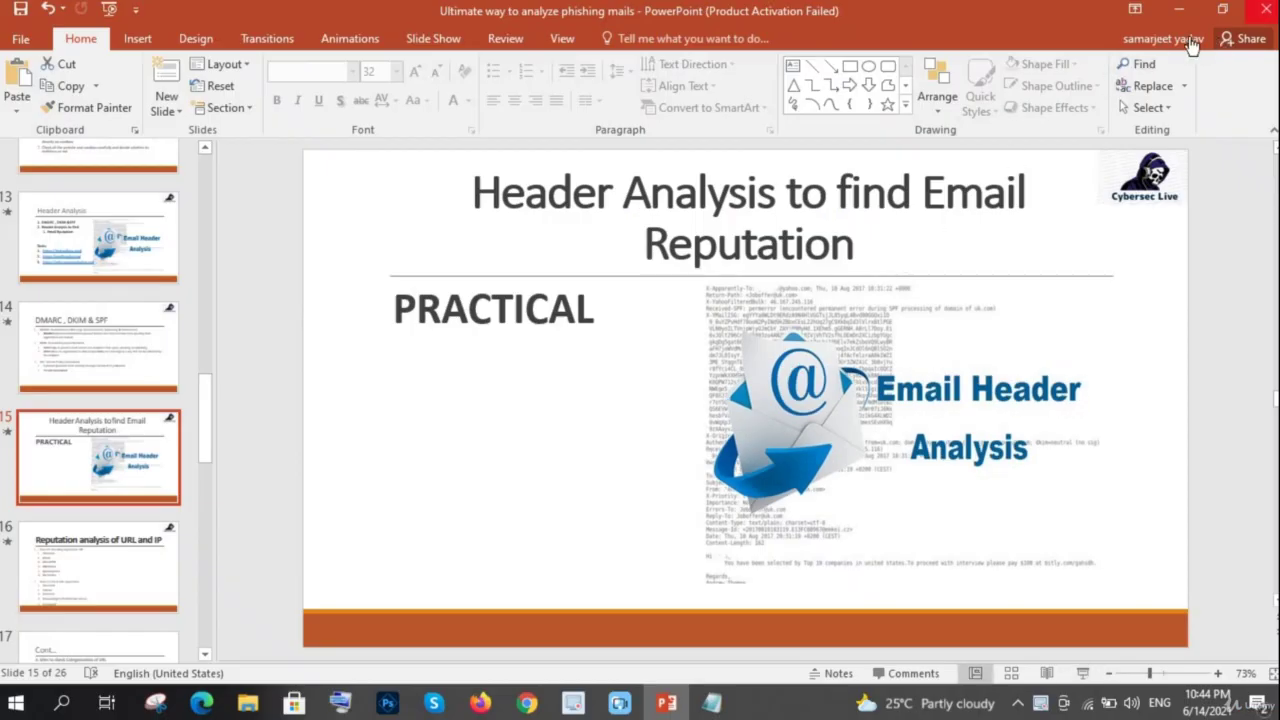
Hide PowerPoint and bring up the 'Register Immediately' email from [Imap]/Trash in Gmail.
click(1179, 9)
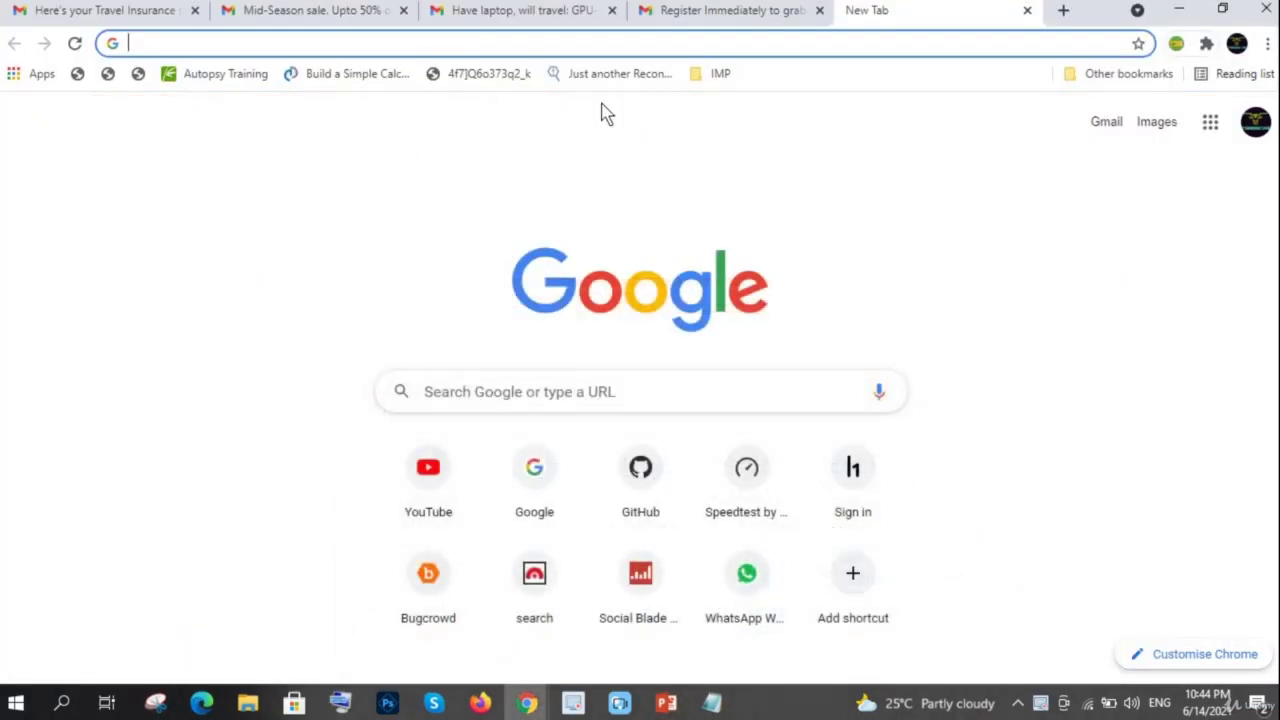
click(735, 11)
click(520, 11)
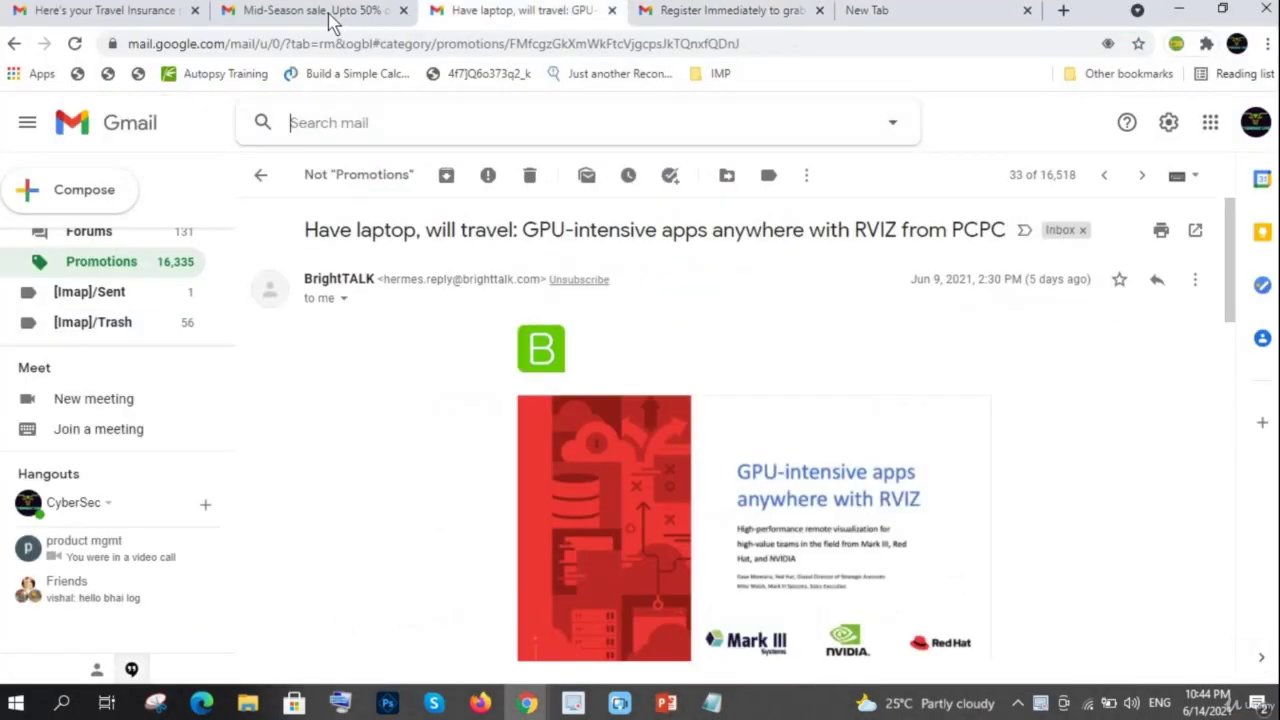
click(106, 11)
click(697, 12)
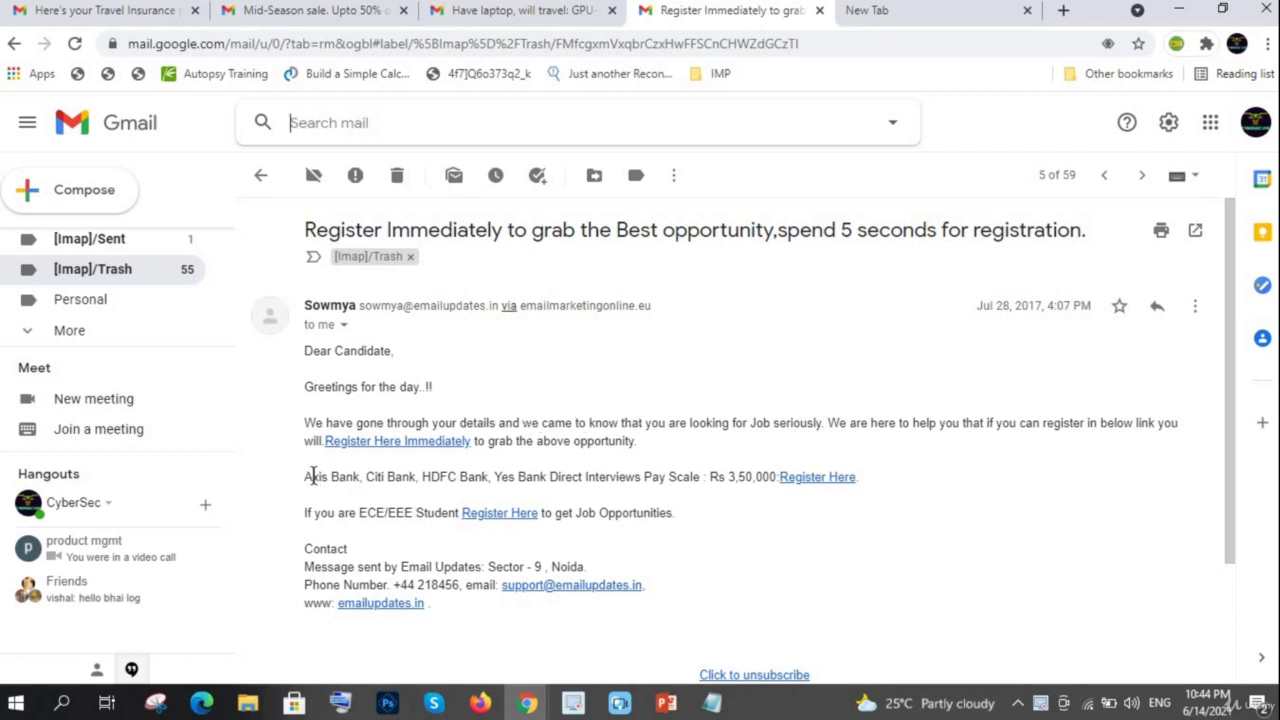
Highlight the bank names line and the pay scale wording in the email body.
drag(313, 477, 703, 483)
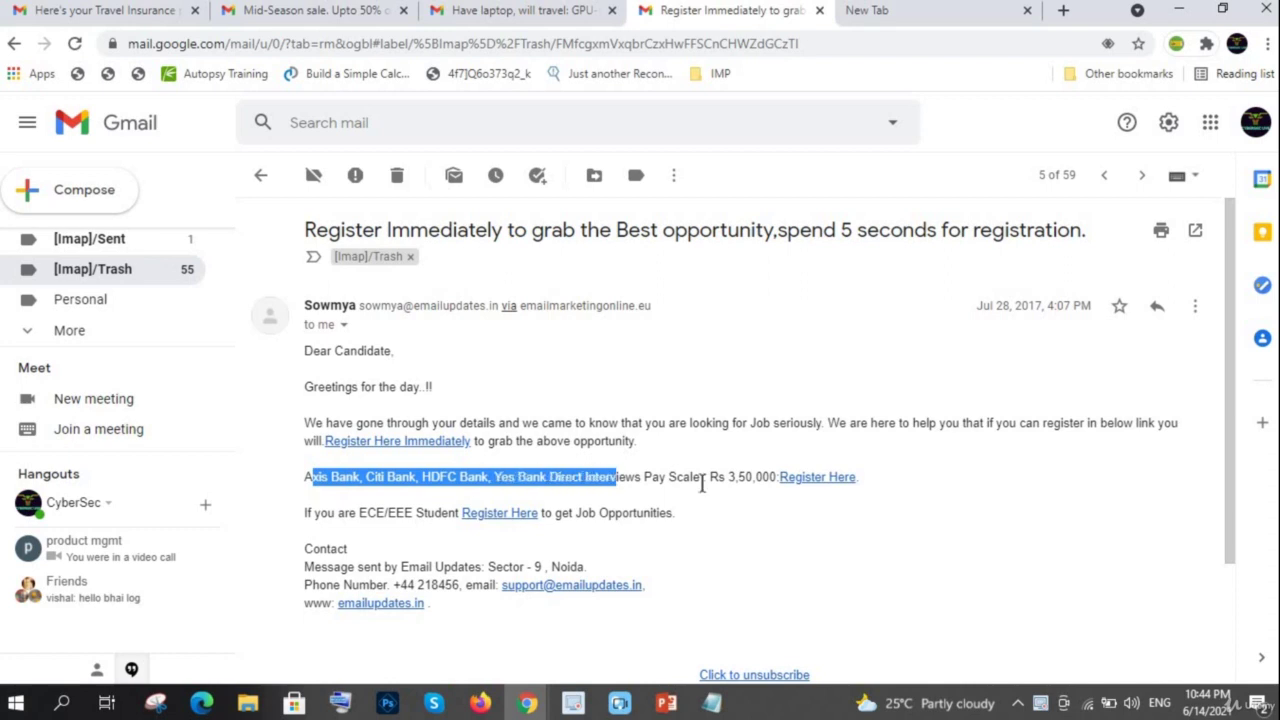
click(675, 478)
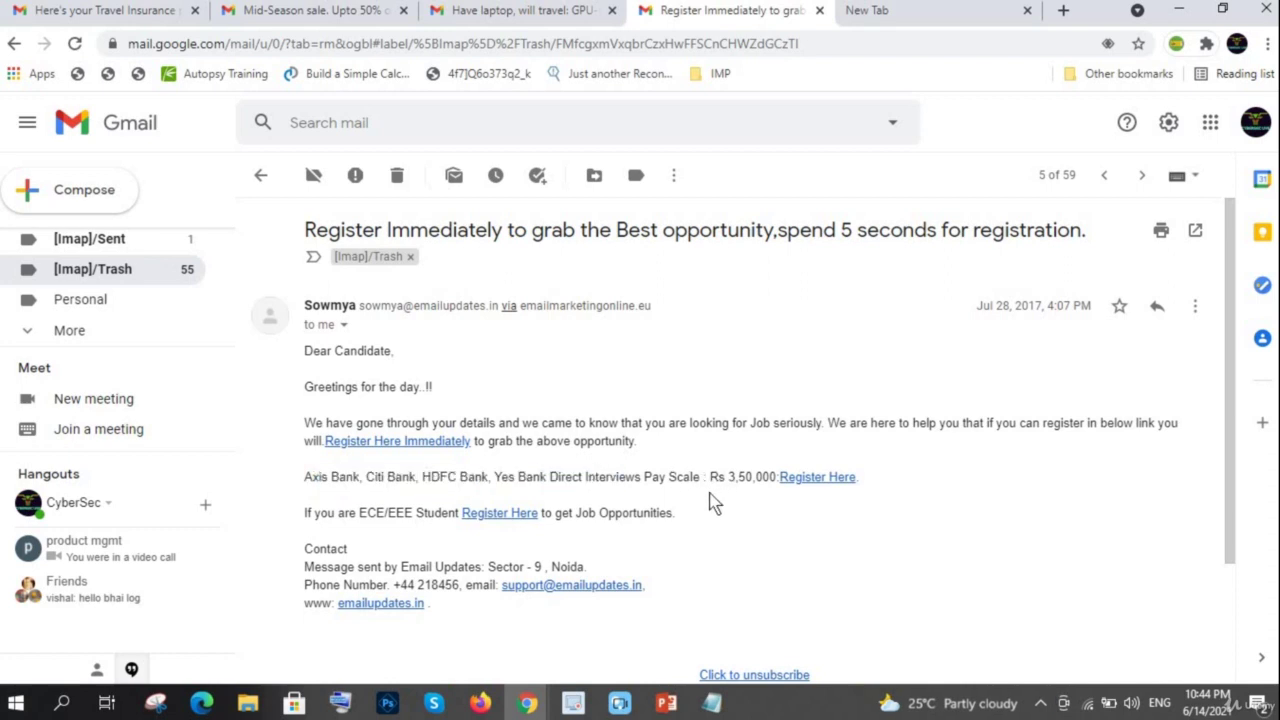
drag(697, 478, 510, 476)
click(505, 477)
Show the message's original and select the raw text from Delivered-To down to </html>.
click(1194, 309)
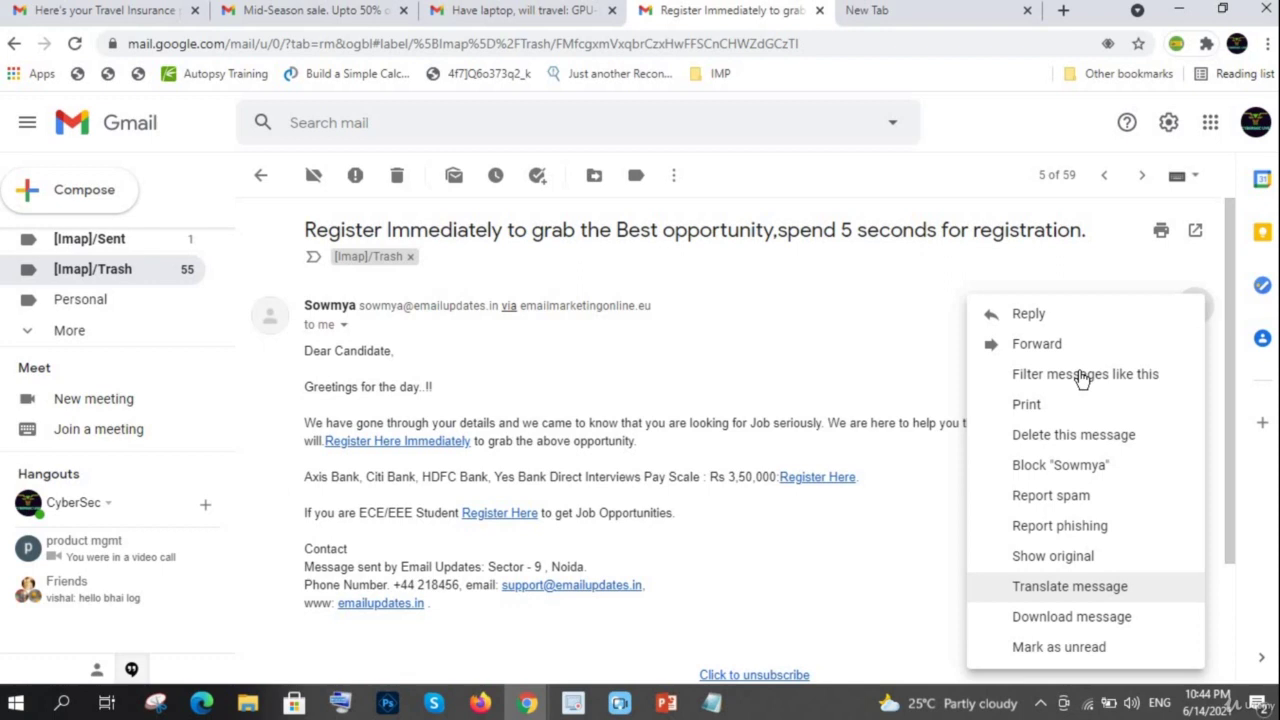
click(928, 309)
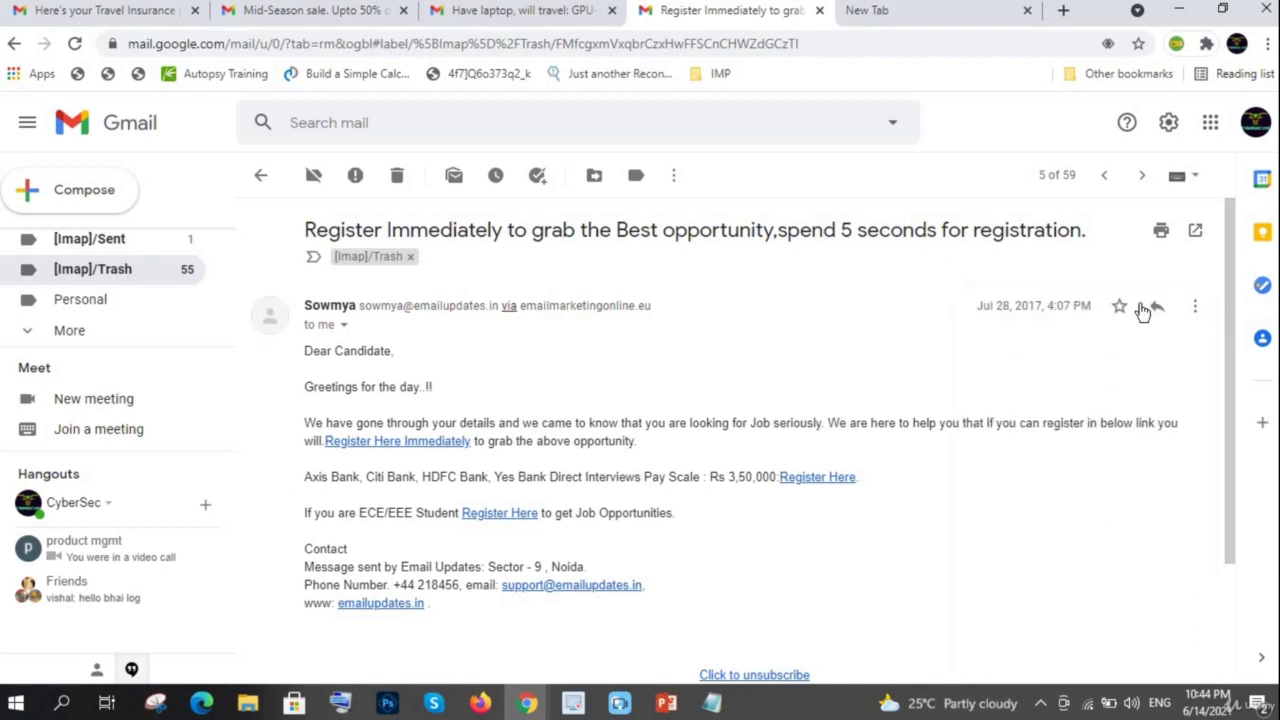
click(1198, 309)
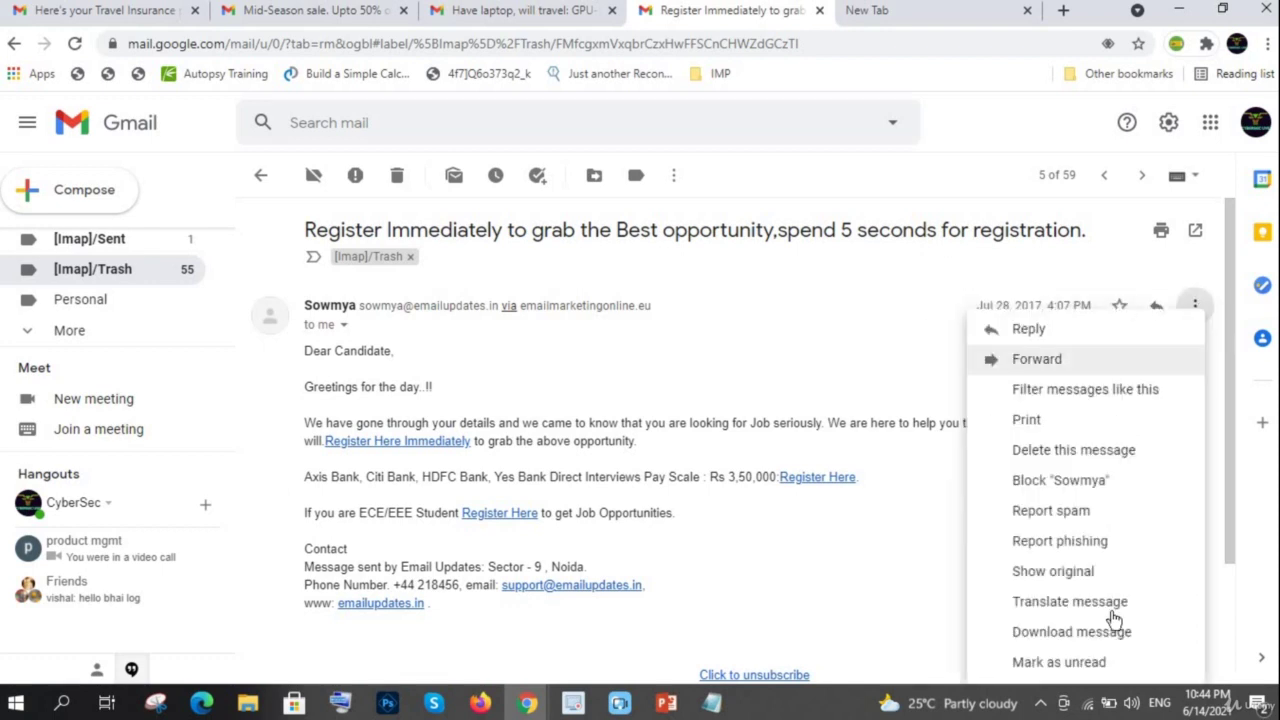
click(1053, 571)
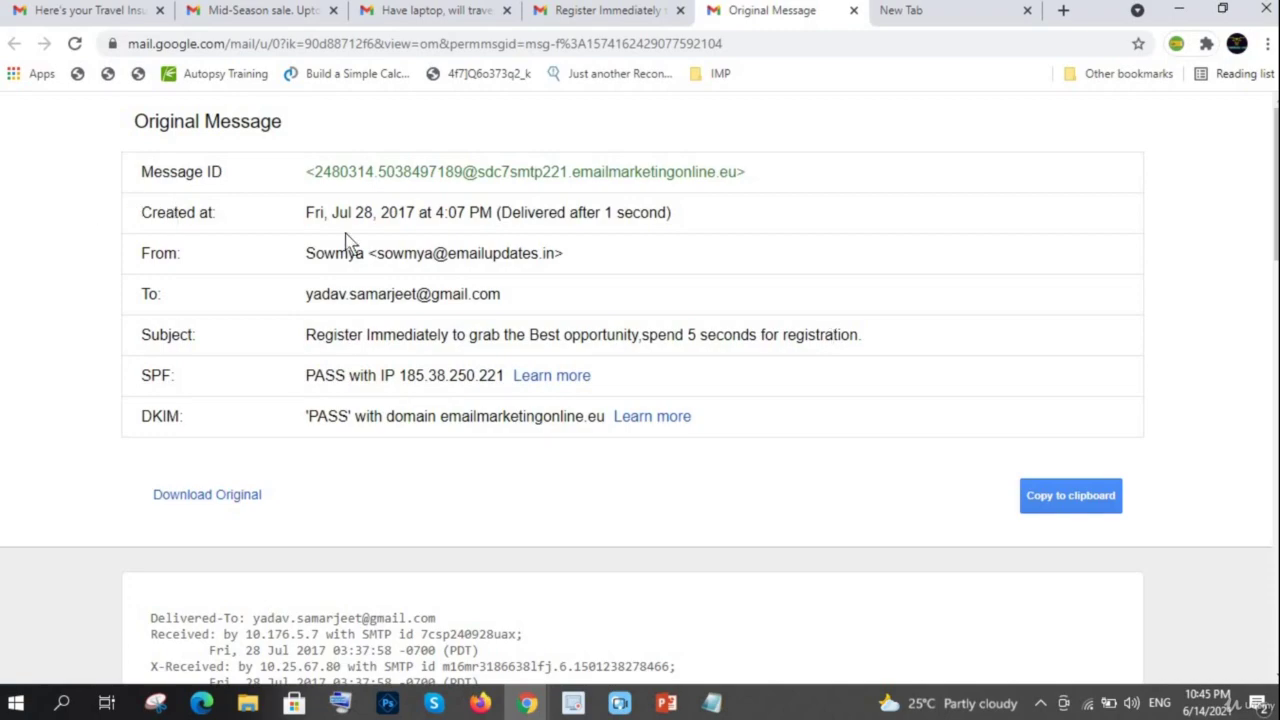
scroll(486, 286, down, 5)
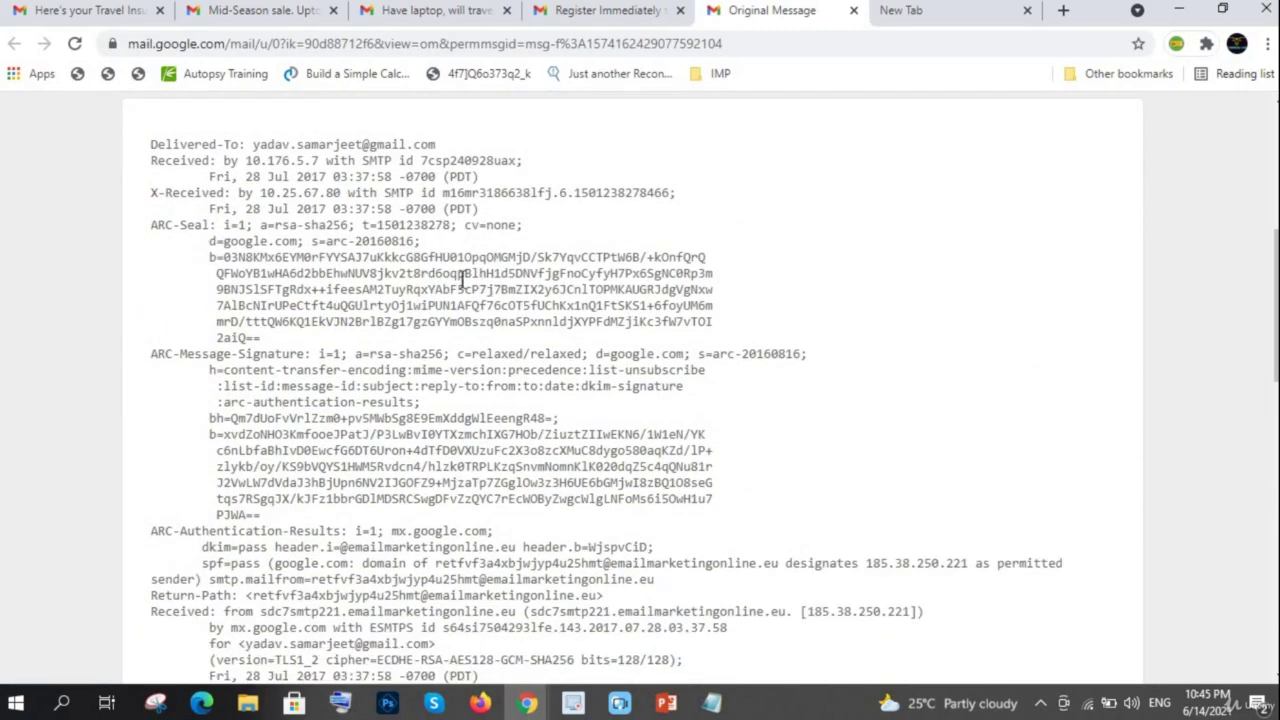
scroll(463, 282, up, 1)
drag(151, 239, 500, 690)
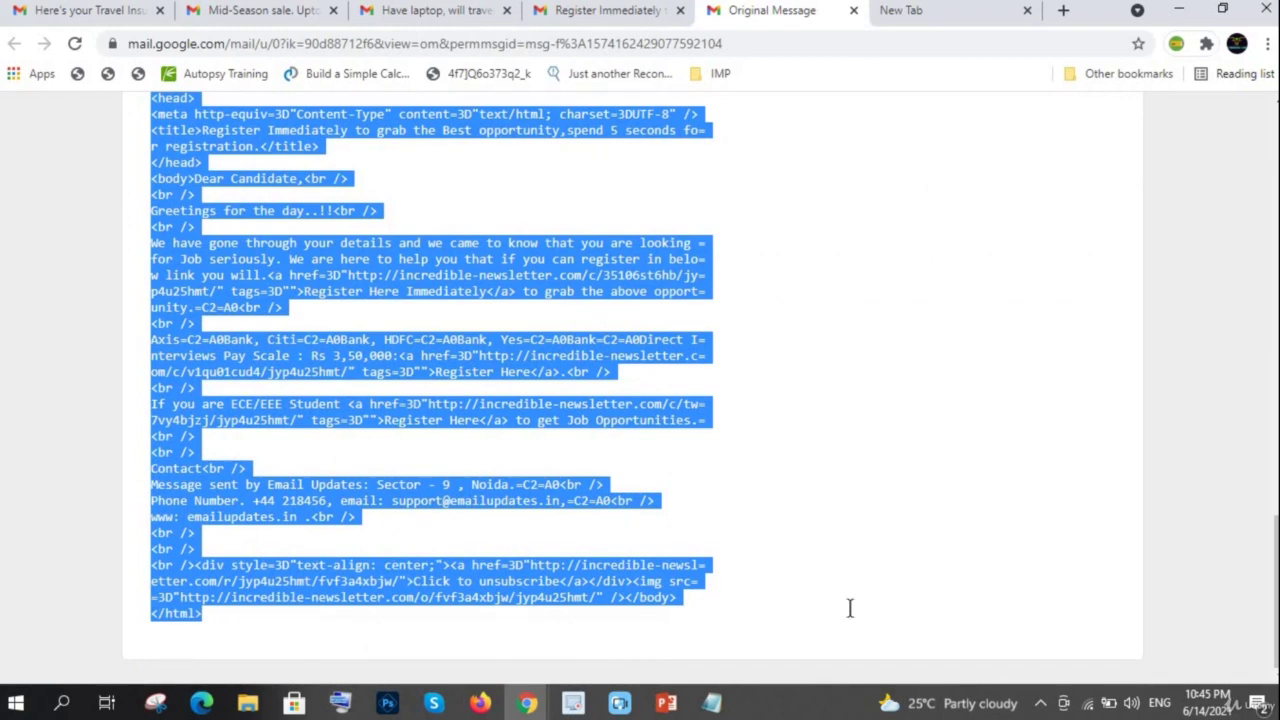
Run a Google search for mxtoolbox in the empty tab.
click(950, 12)
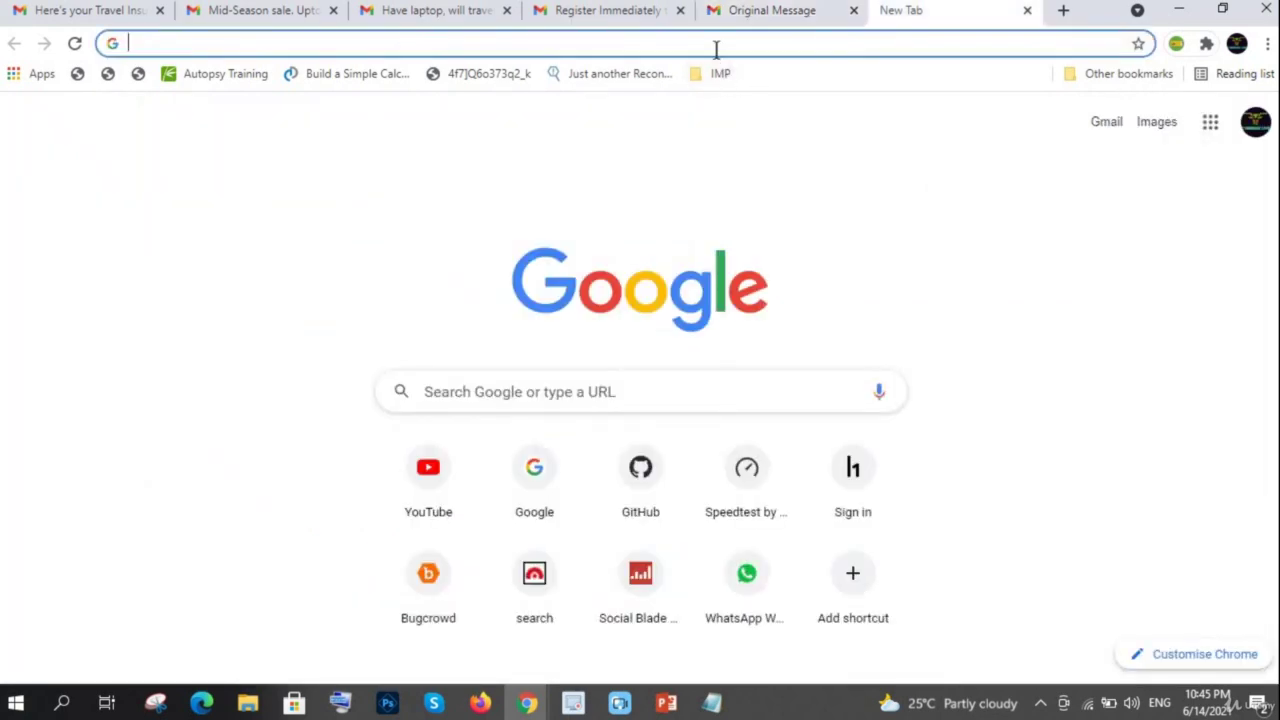
click(716, 47)
text(mxtoo)
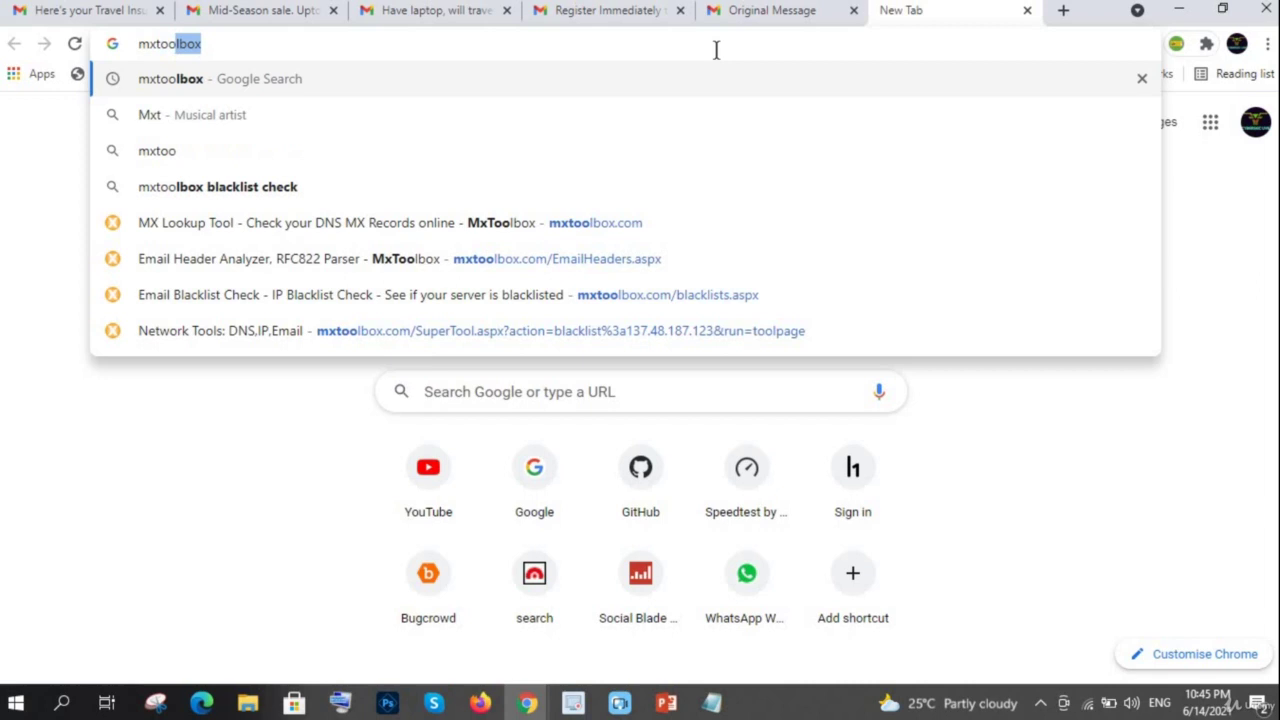
key(Return)
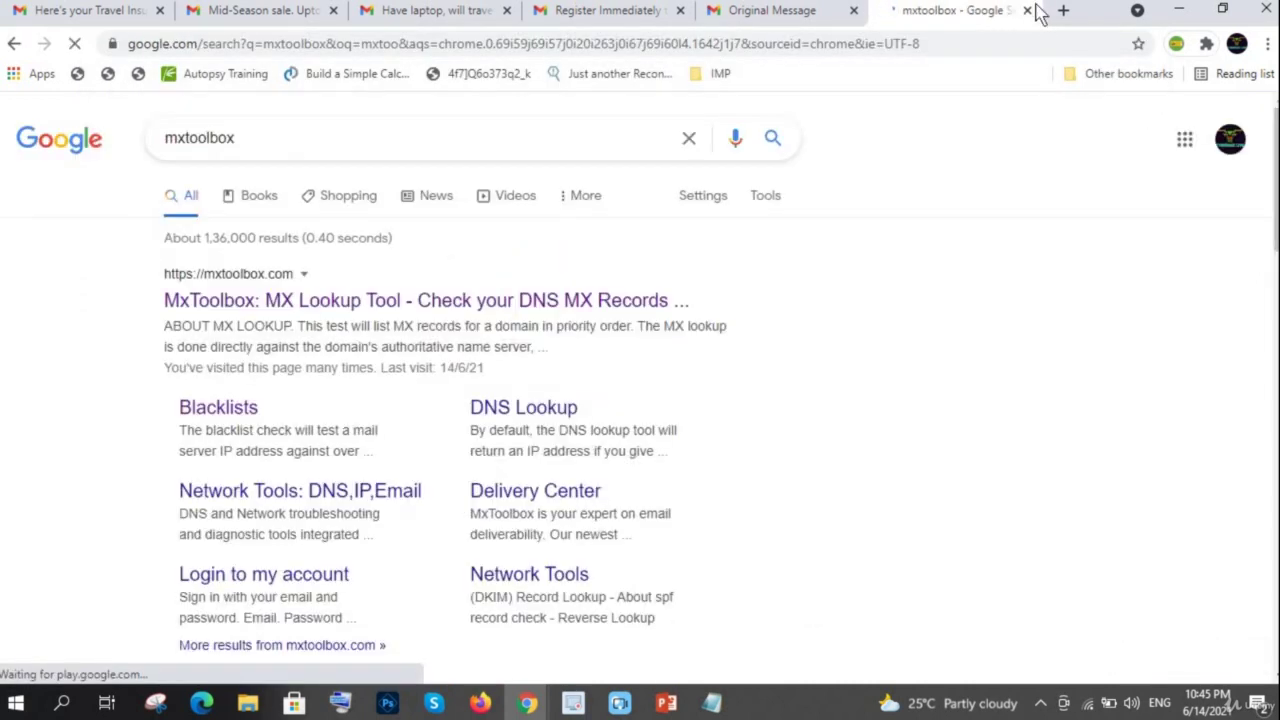
Load mha.azurewebsites.net in a new tab.
click(1062, 11)
text(mh)
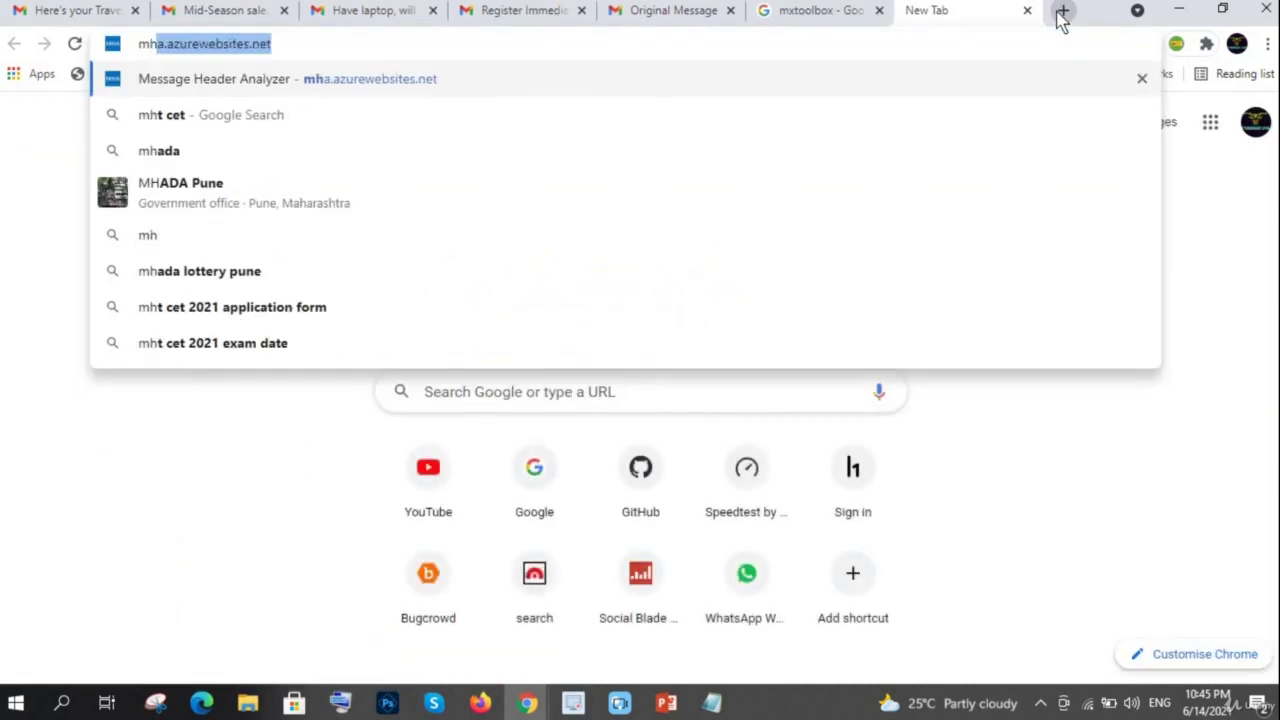
key(Return)
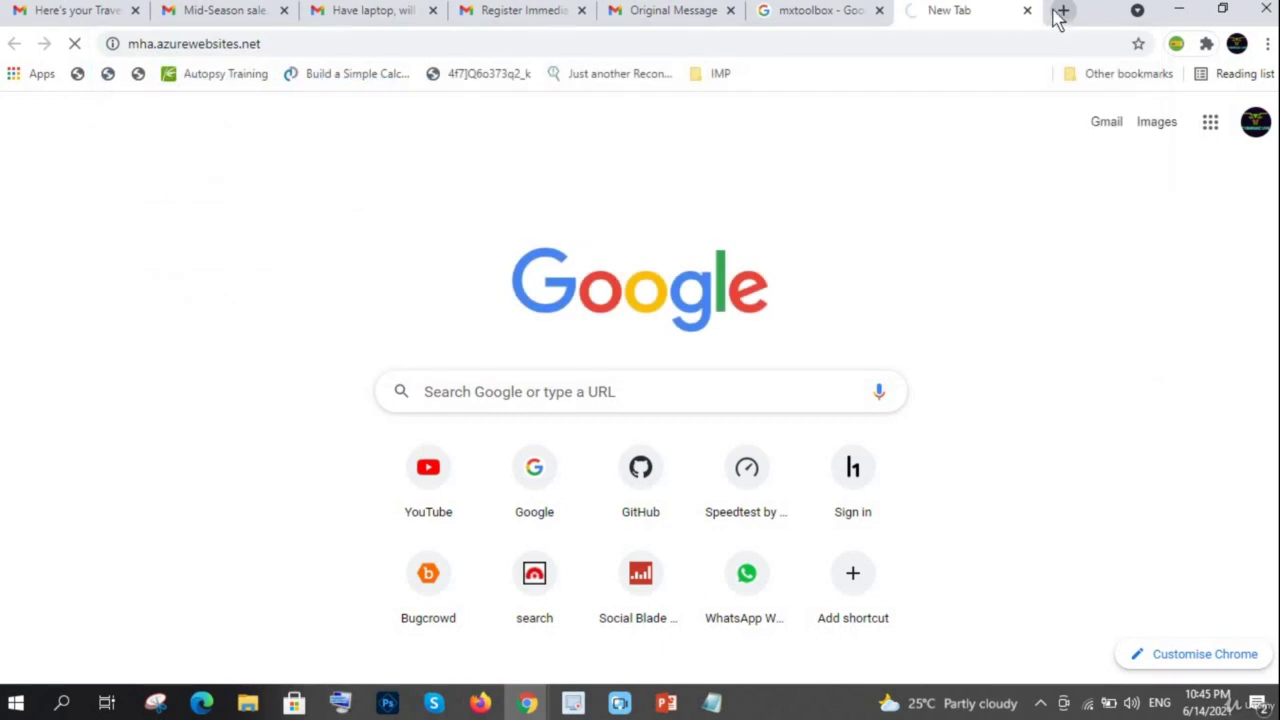
Search 'header,org' in another tab, then close that stray results tab.
click(1060, 12)
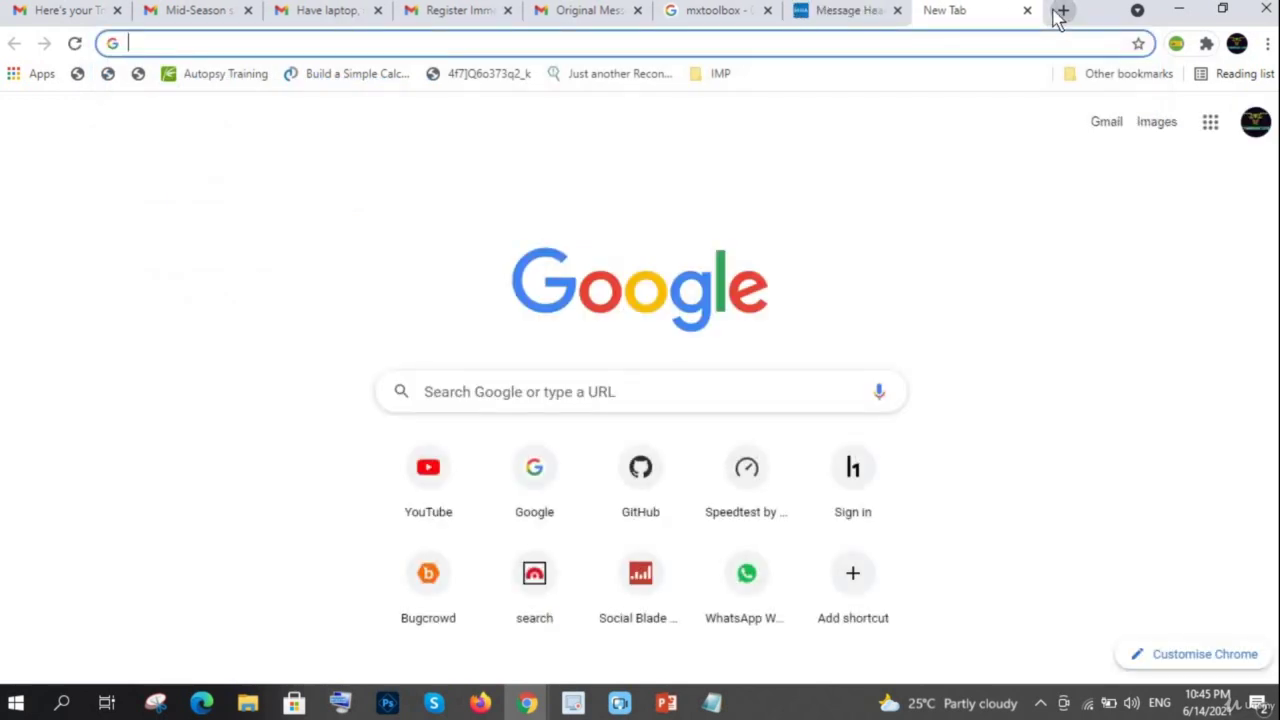
text(header)
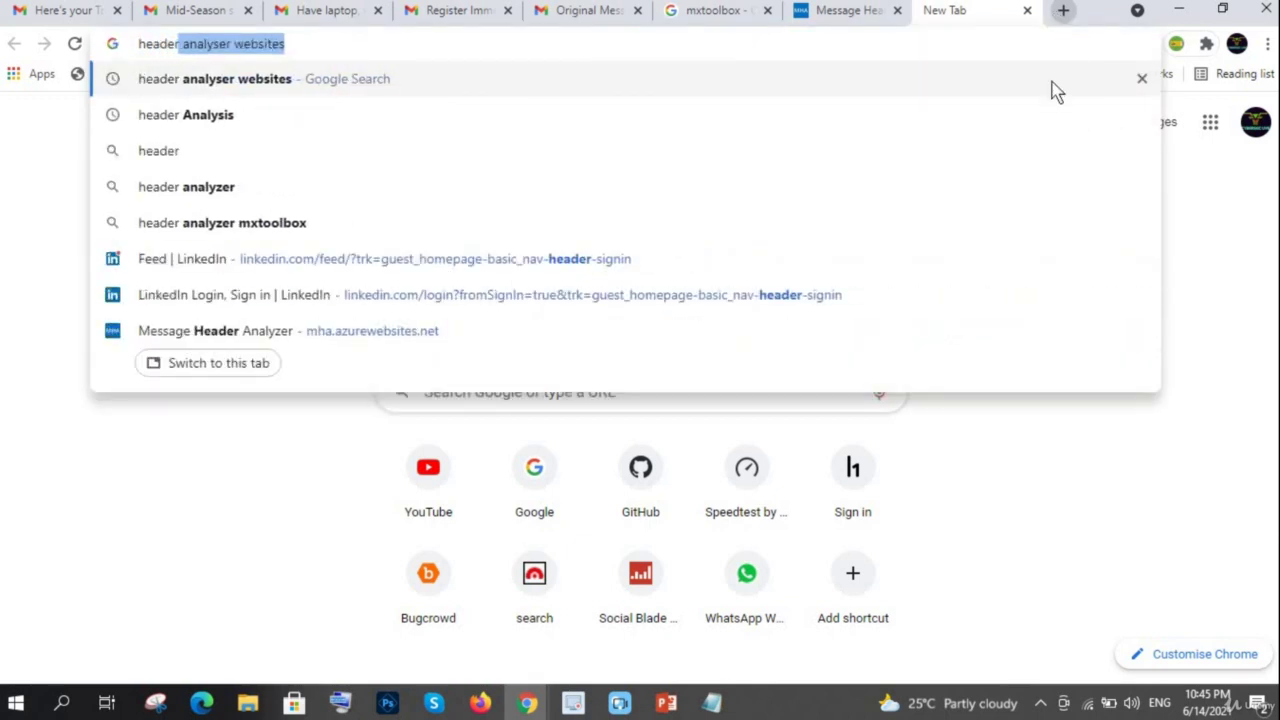
text(,or)
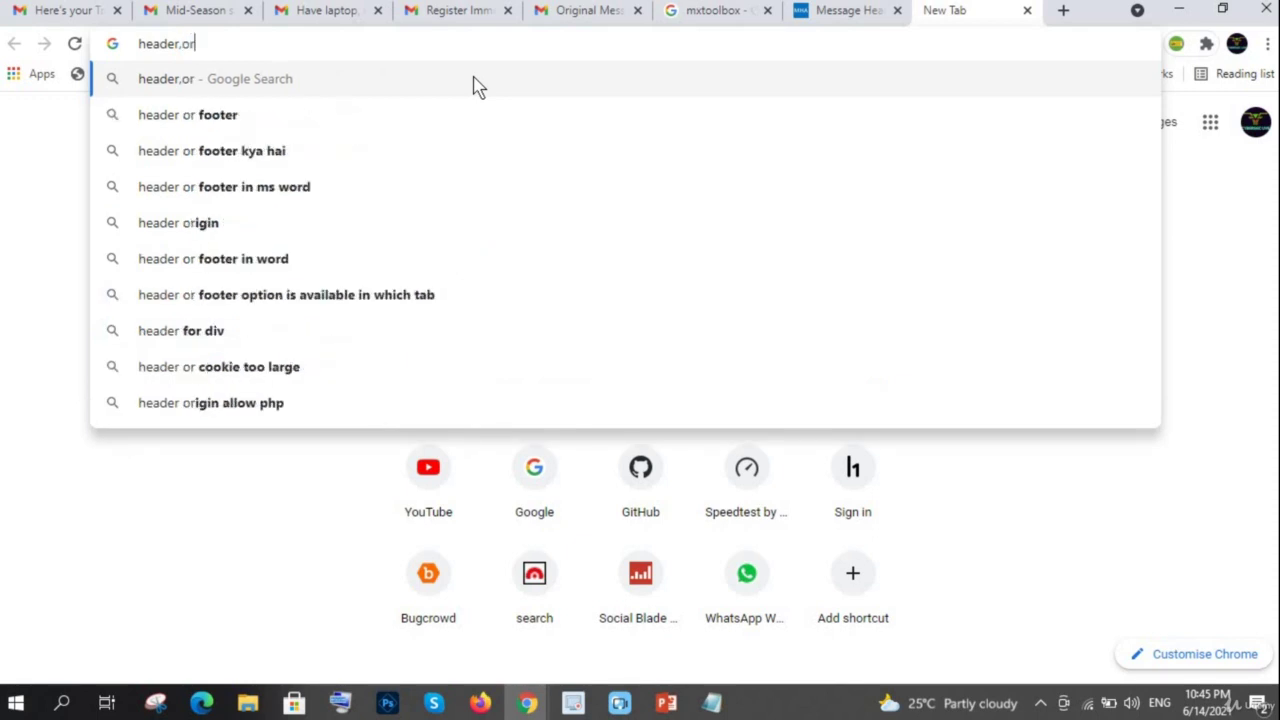
text(g)
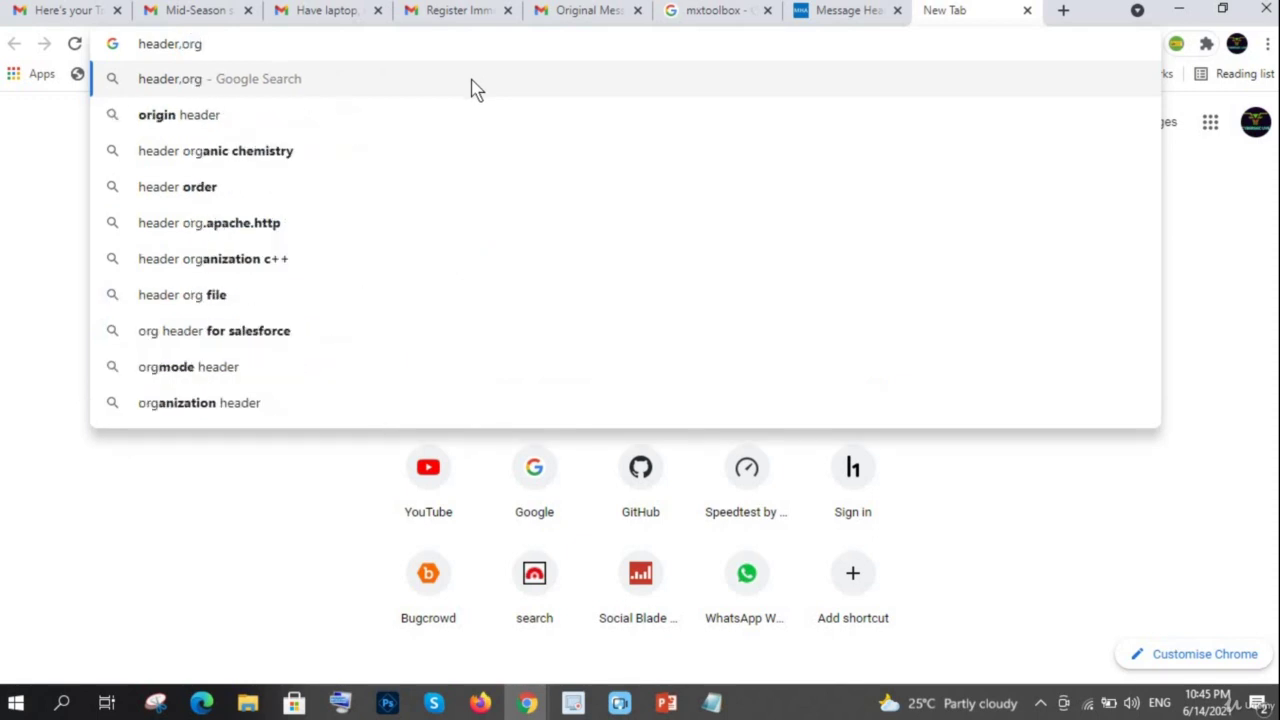
key(Return)
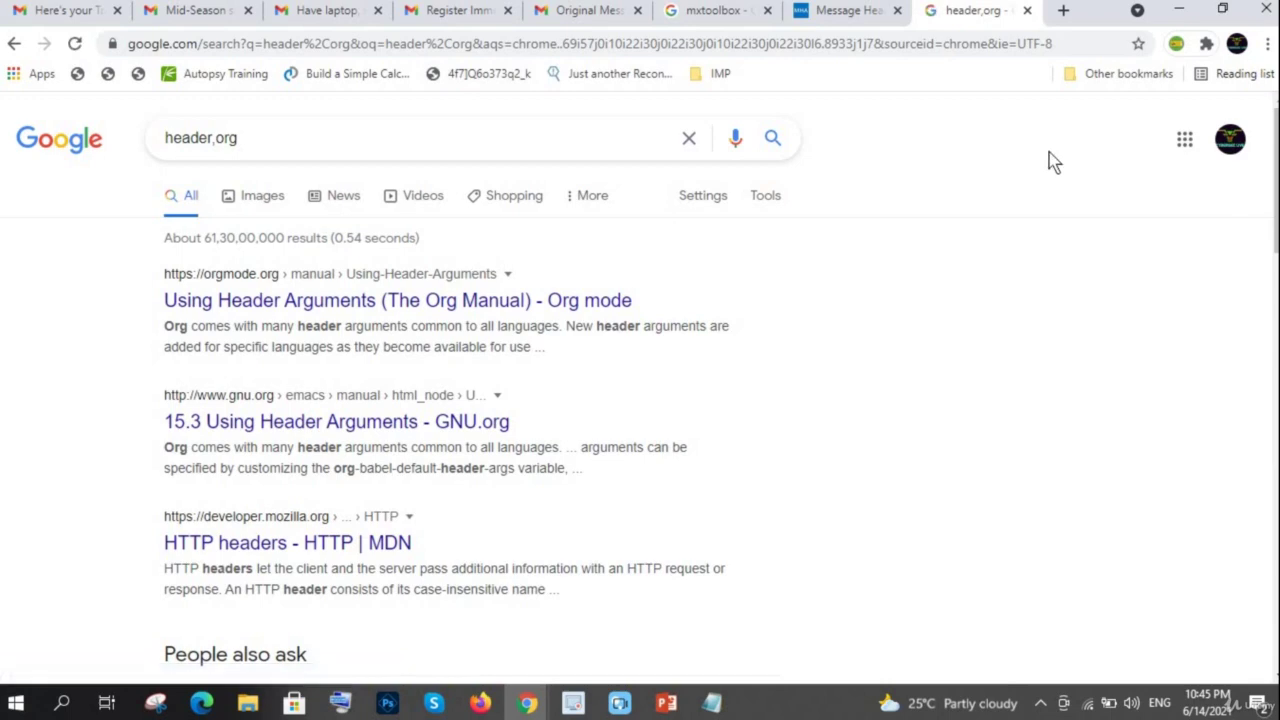
click(1027, 10)
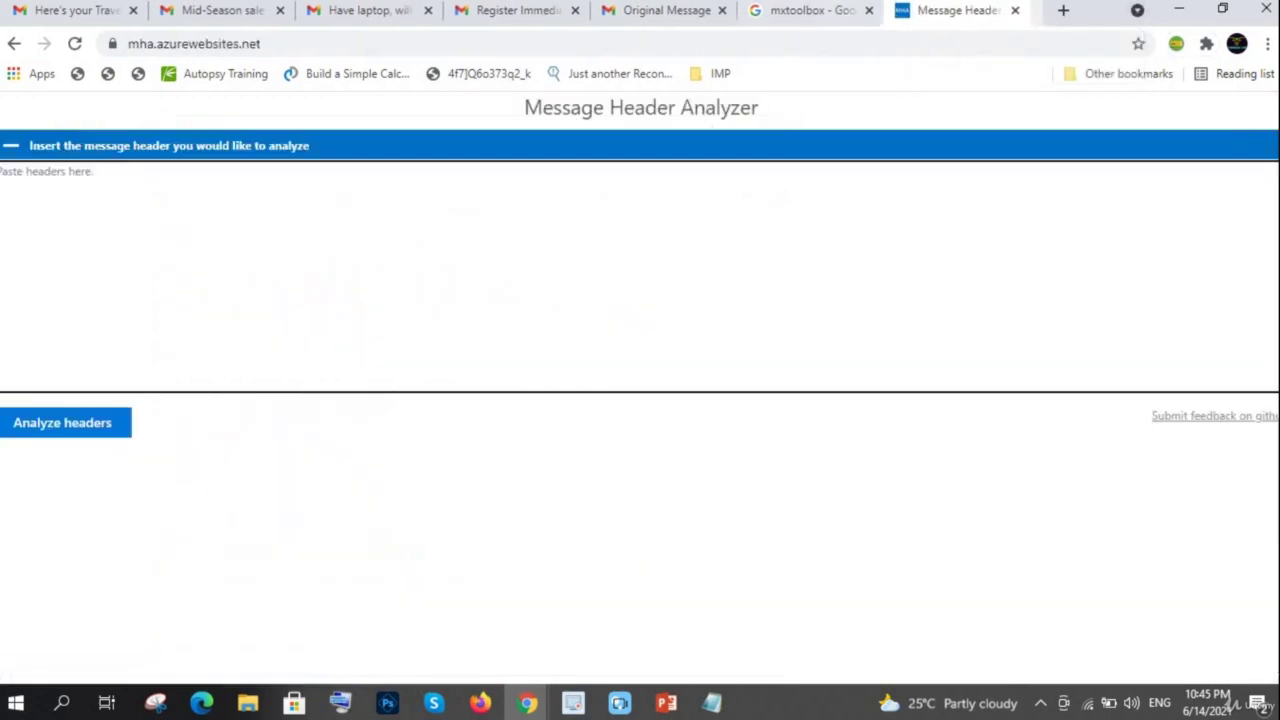
click(666, 703)
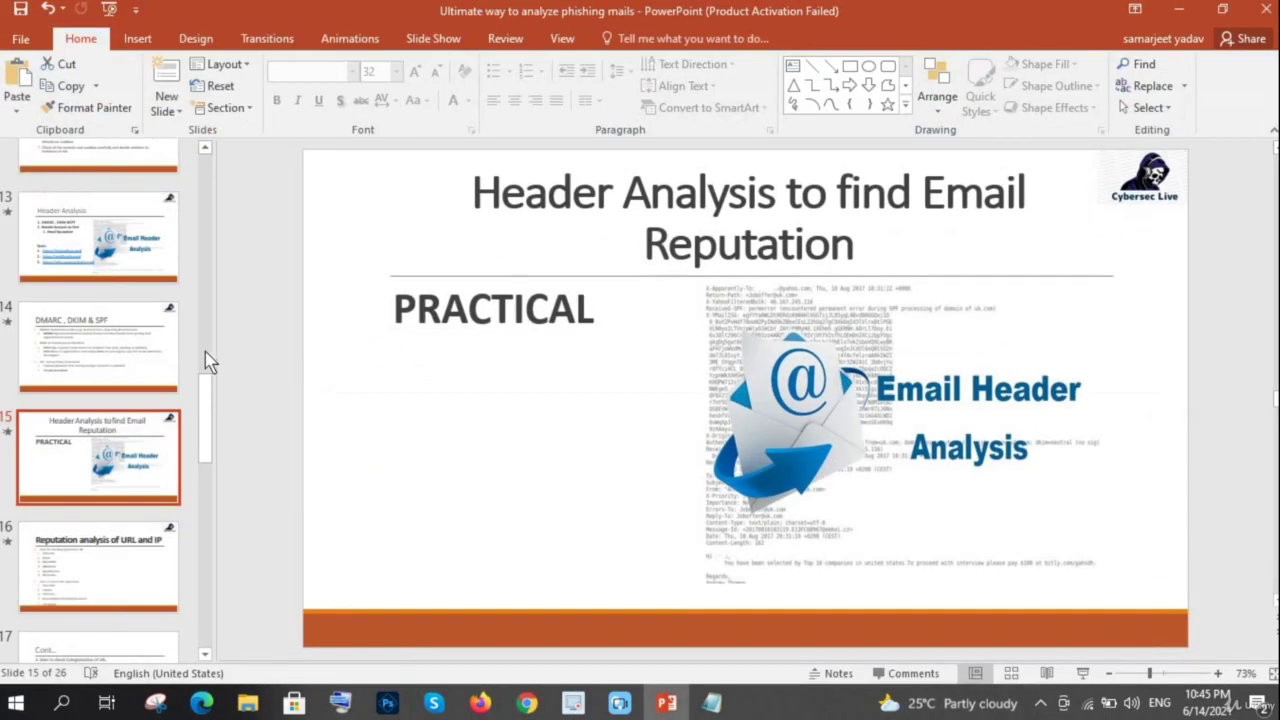
click(118, 374)
click(150, 248)
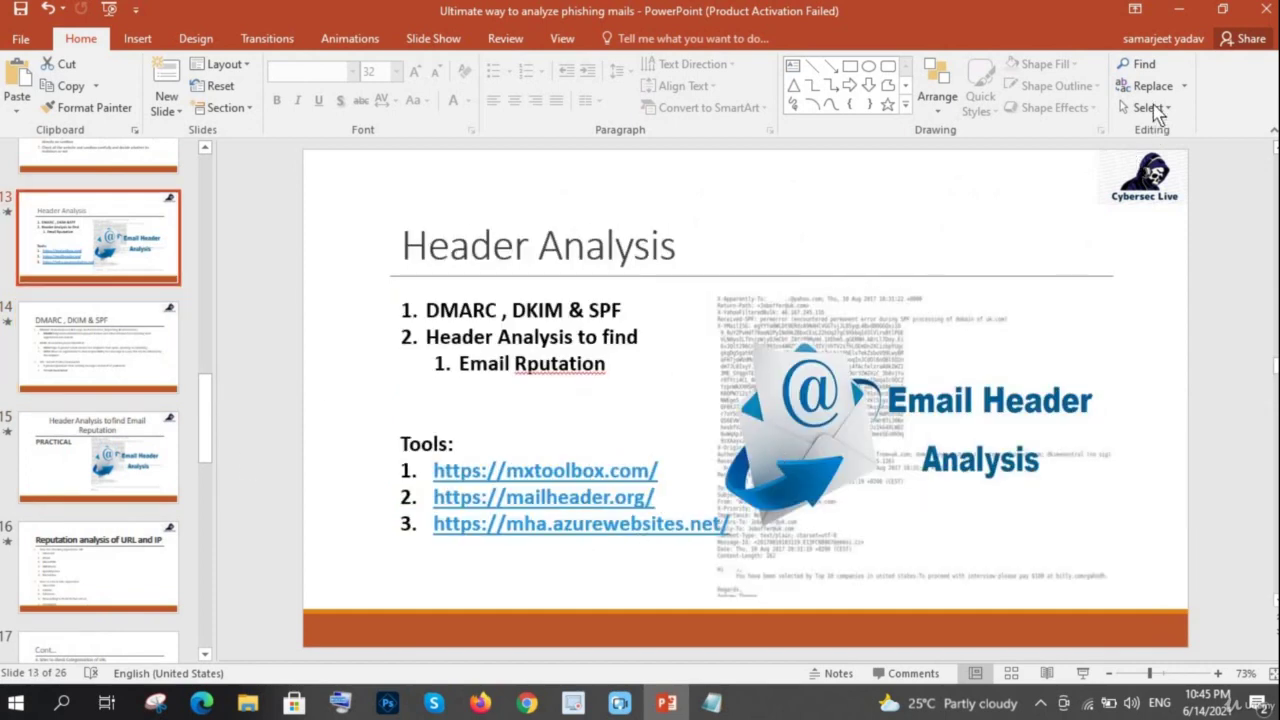
key(alt+Tab)
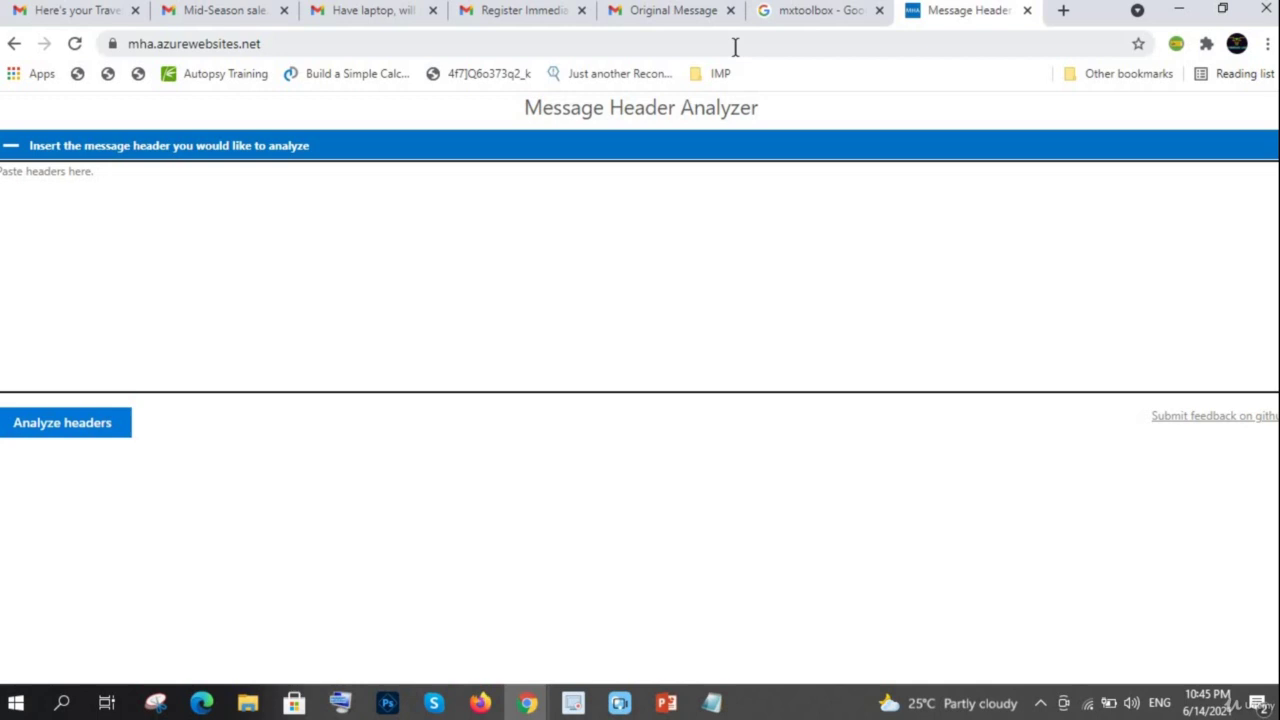
Open mailheader.org in a new tab, then return to the Gmail Original Message tab.
click(1066, 11)
text(mai)
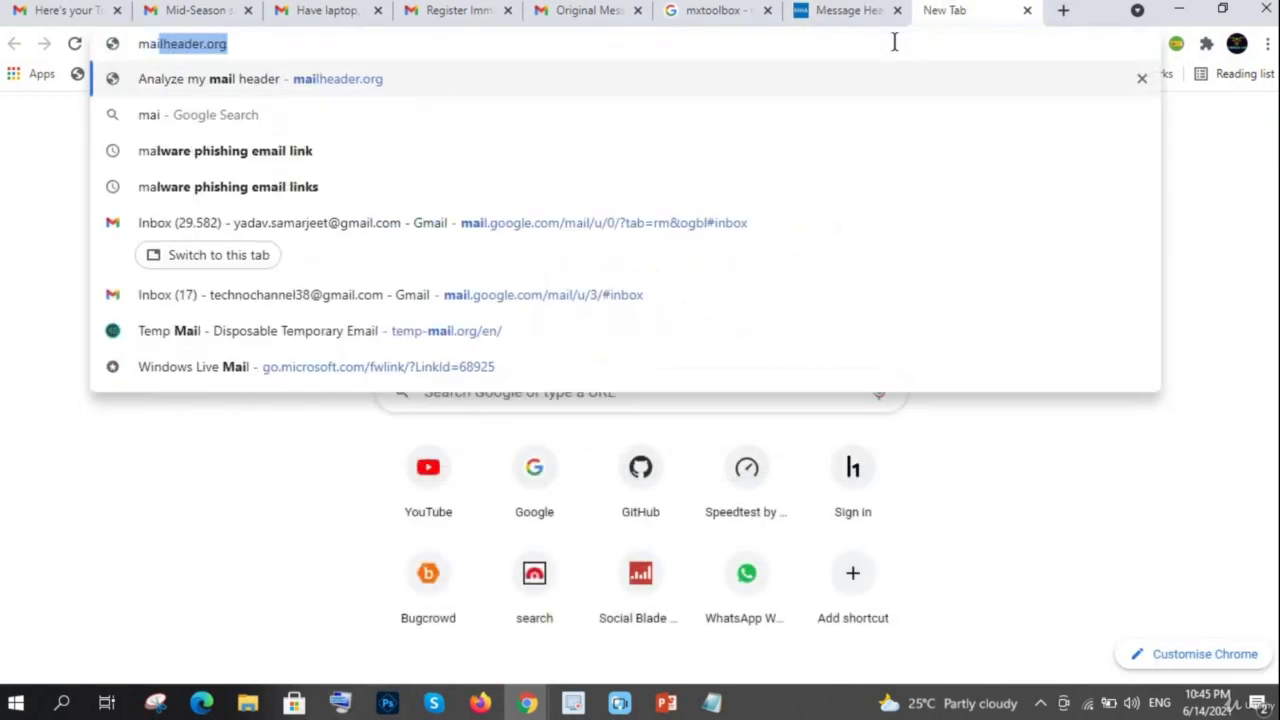
text(l)
key(Right)
key(Return)
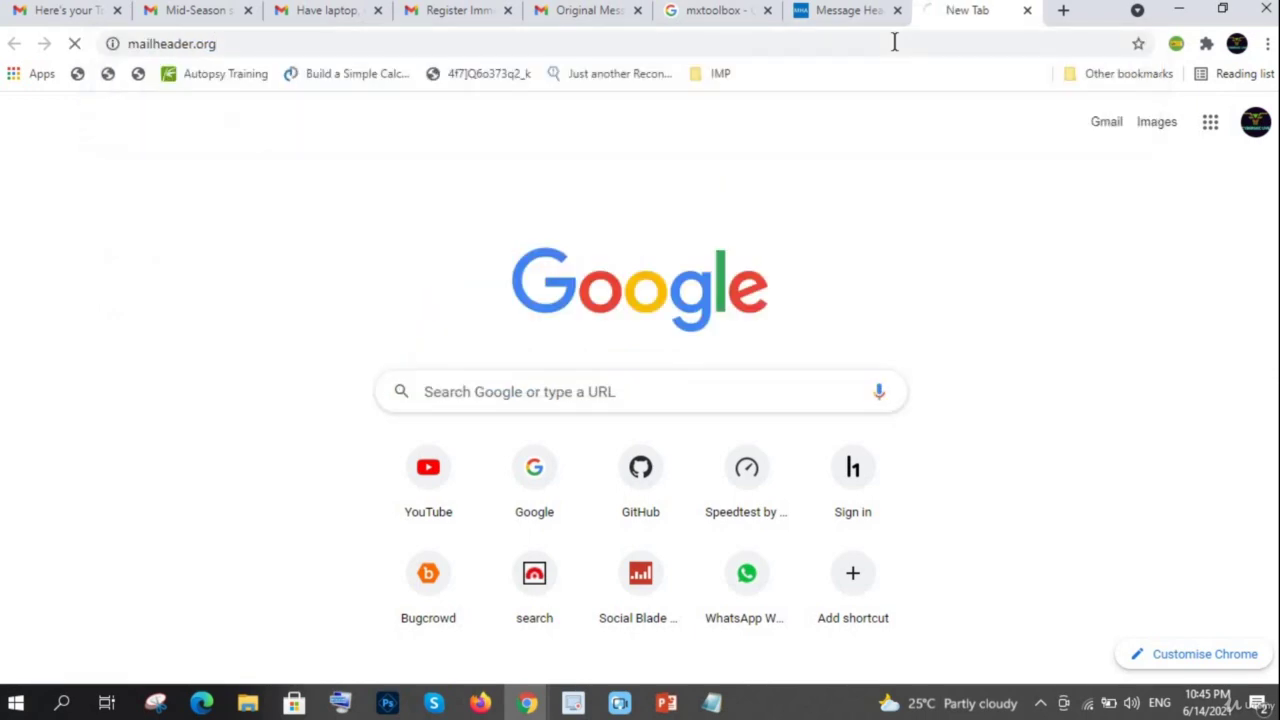
scroll(743, 357, down, 1)
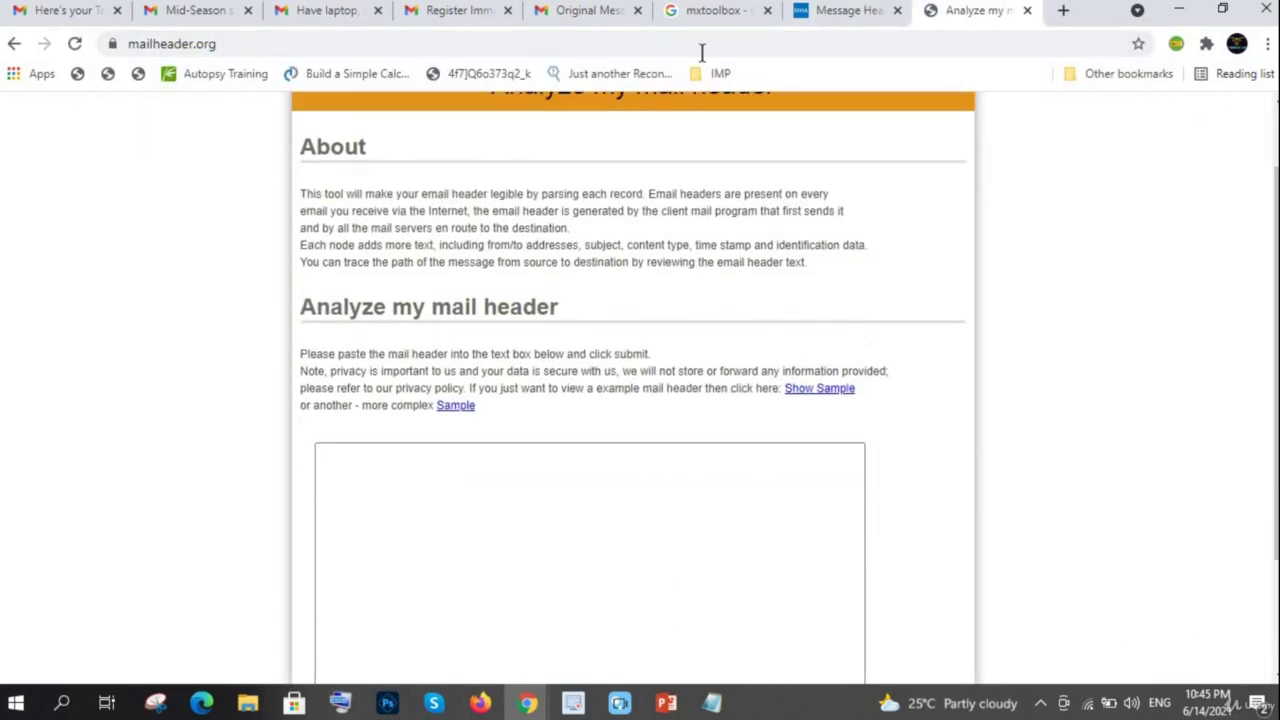
click(700, 12)
click(580, 12)
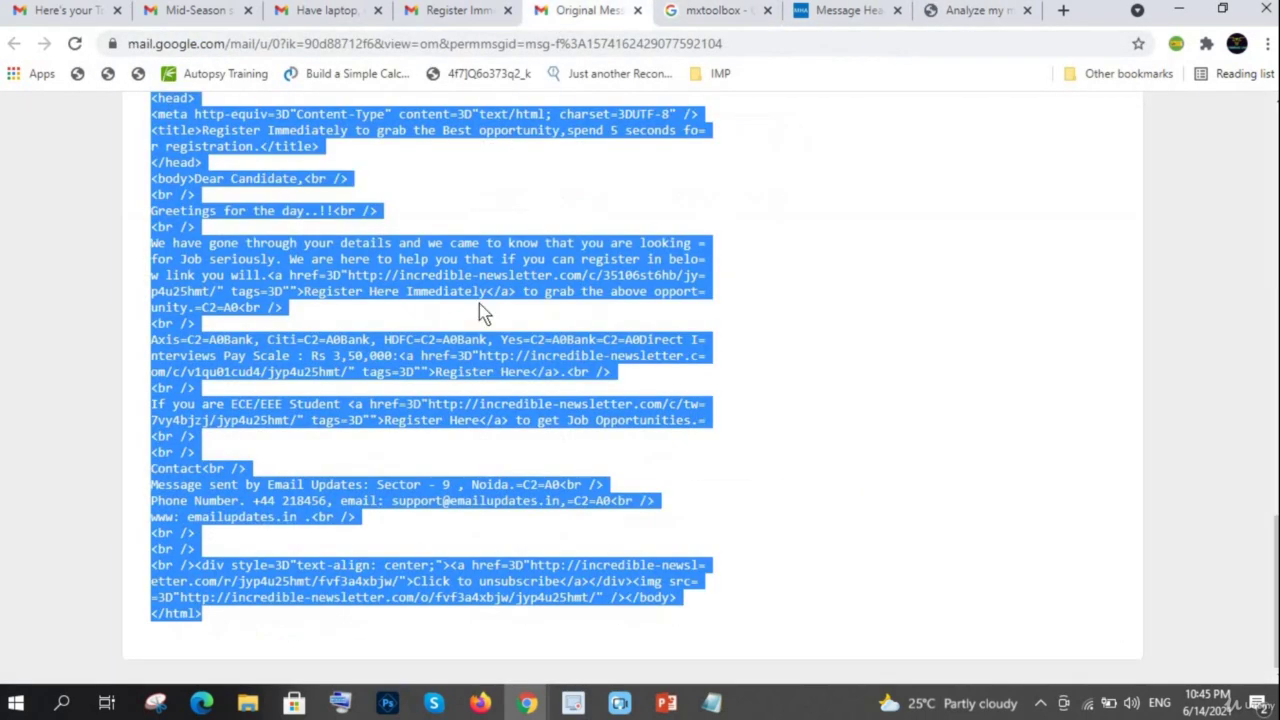
Open MxToolbox from the search results and paste the email source into Analyze Headers.
click(707, 12)
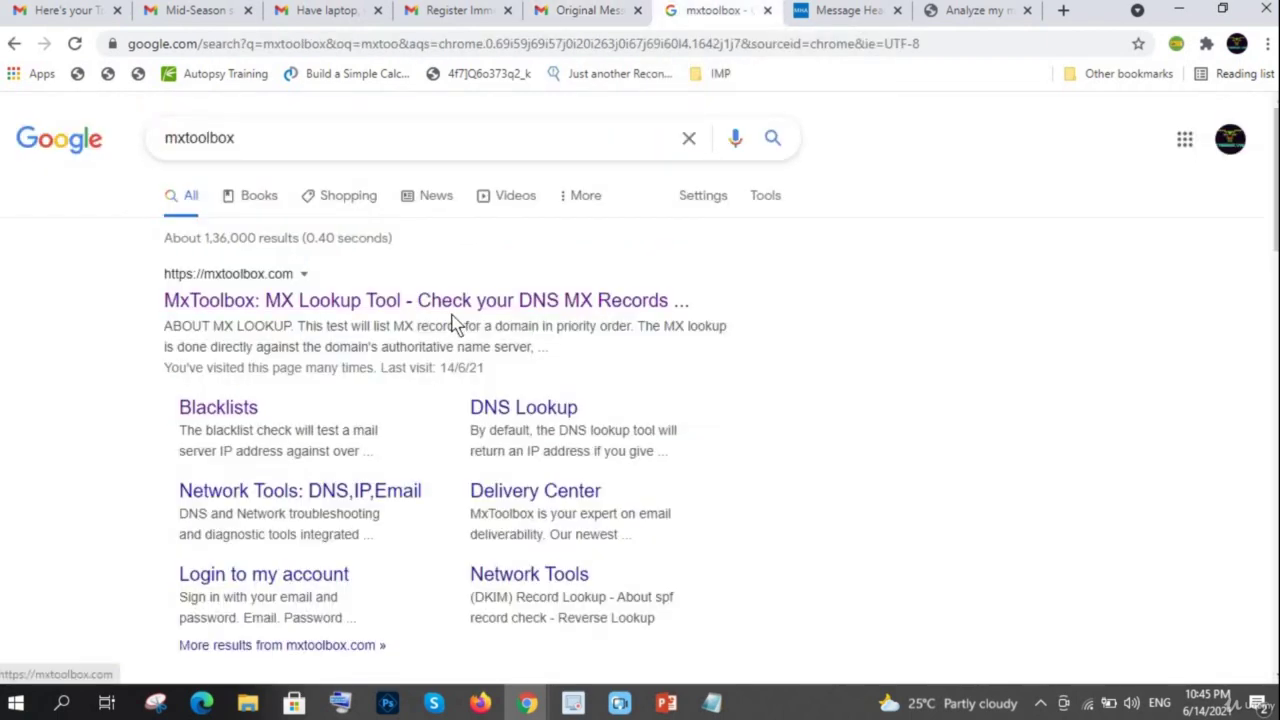
click(332, 302)
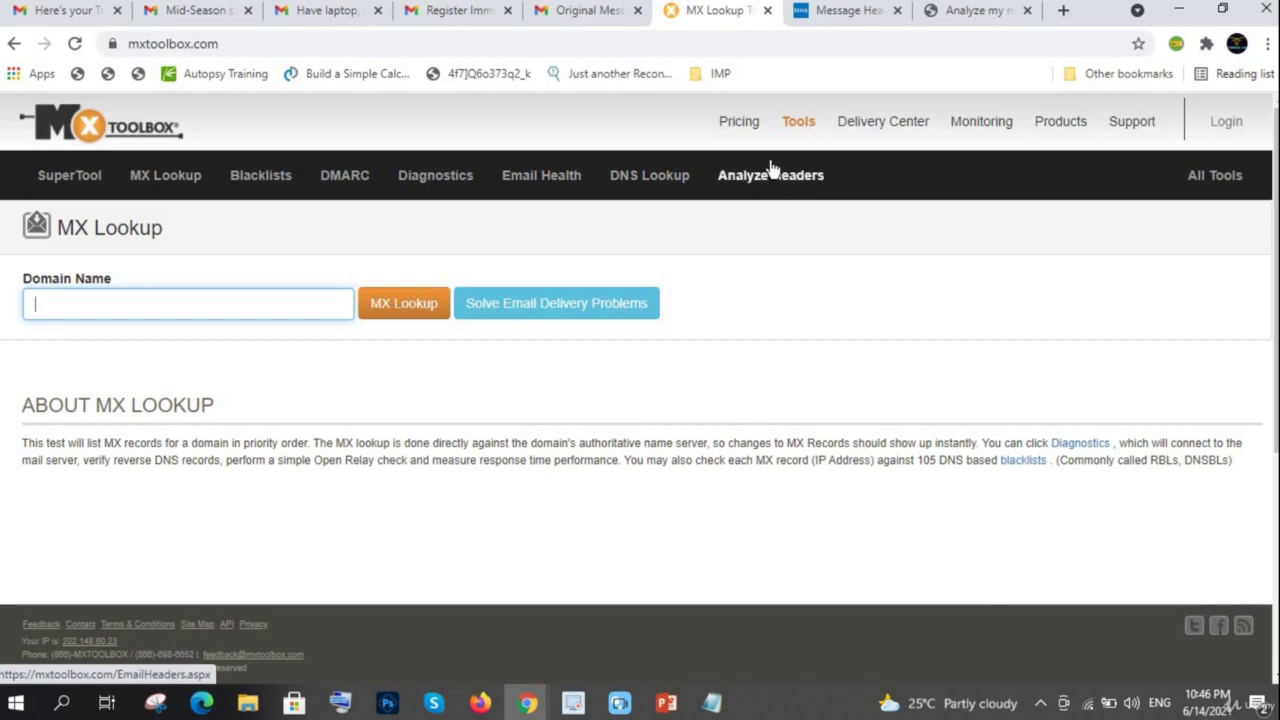
click(800, 186)
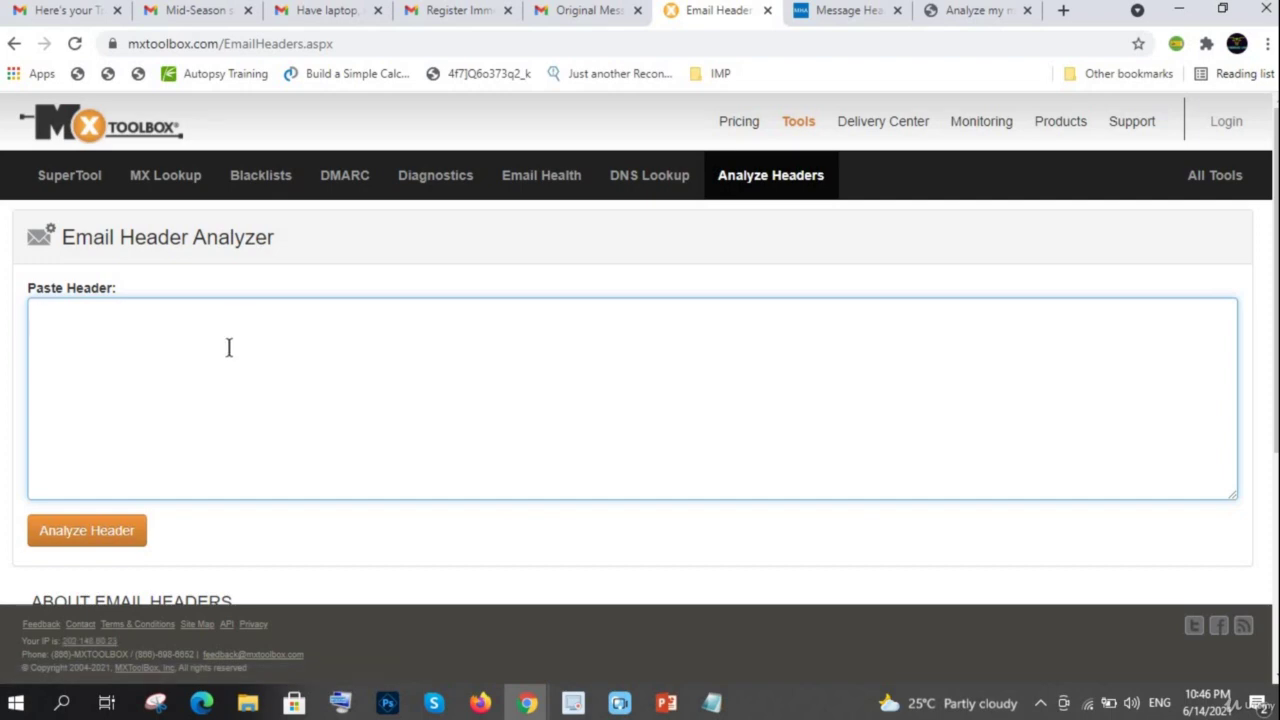
key(ctrl+v)
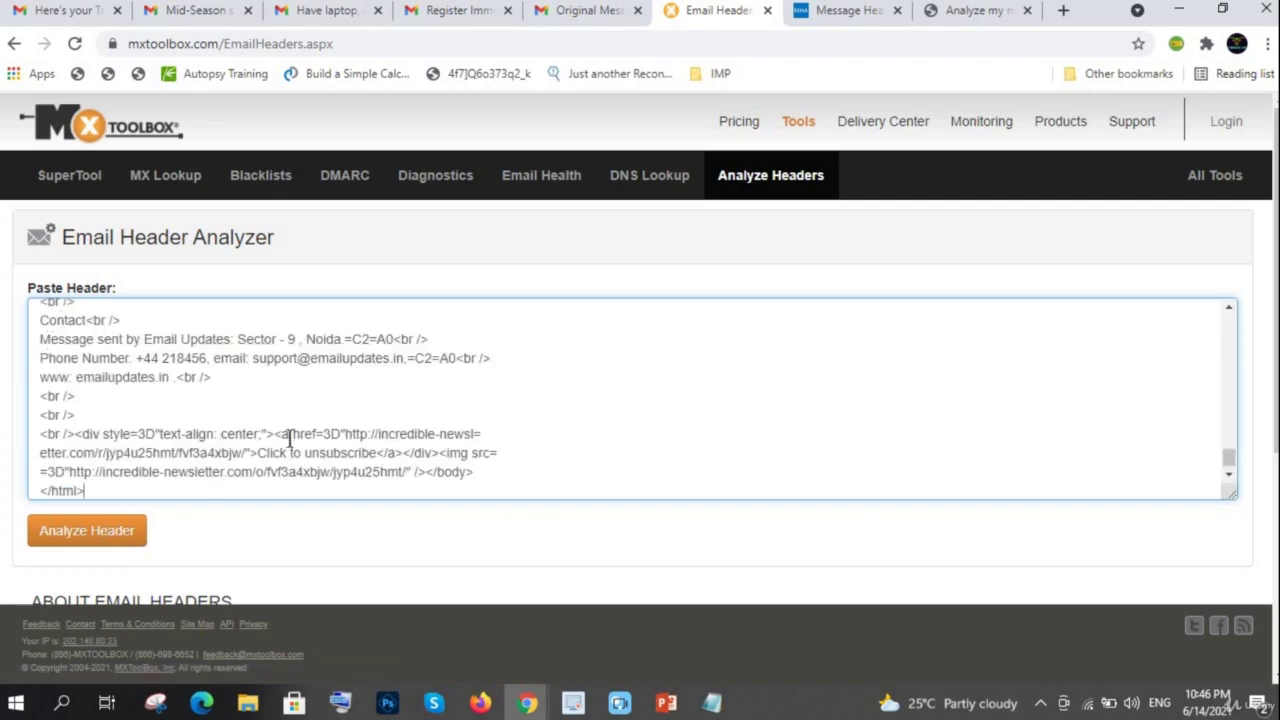
Analyze the pasted header and scroll down to the relay hop table.
click(95, 538)
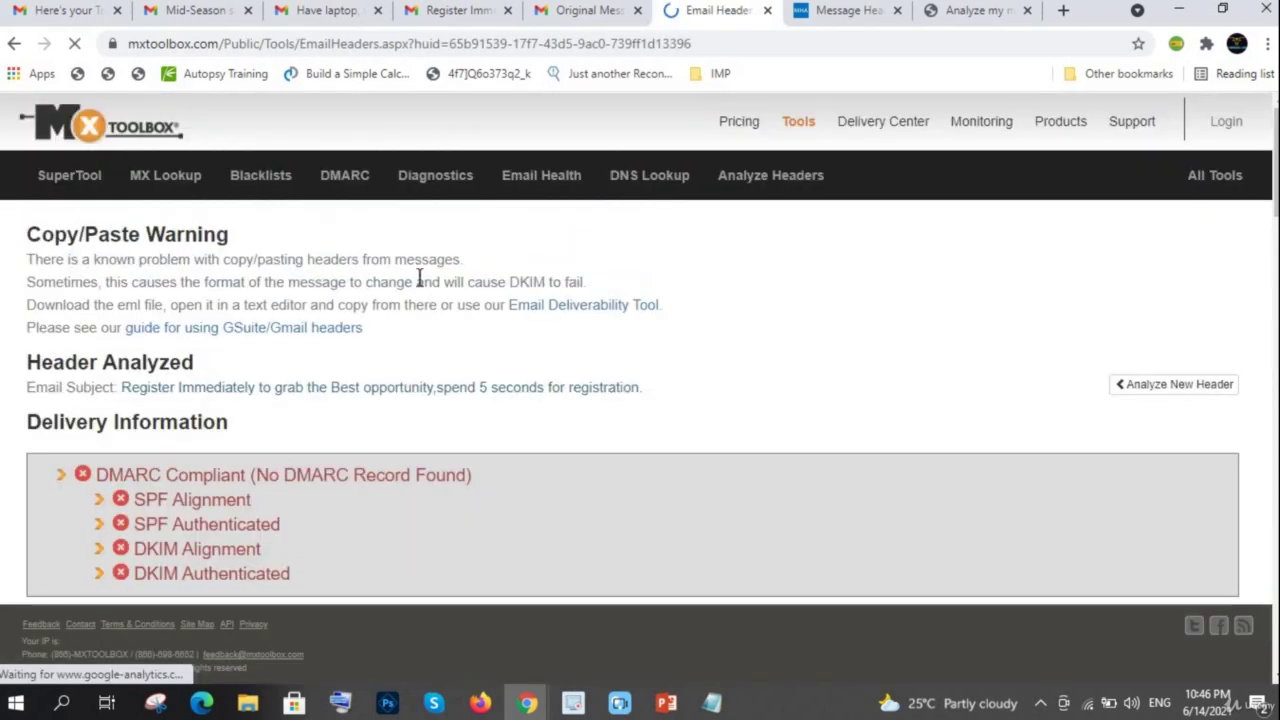
scroll(355, 358, down, 1)
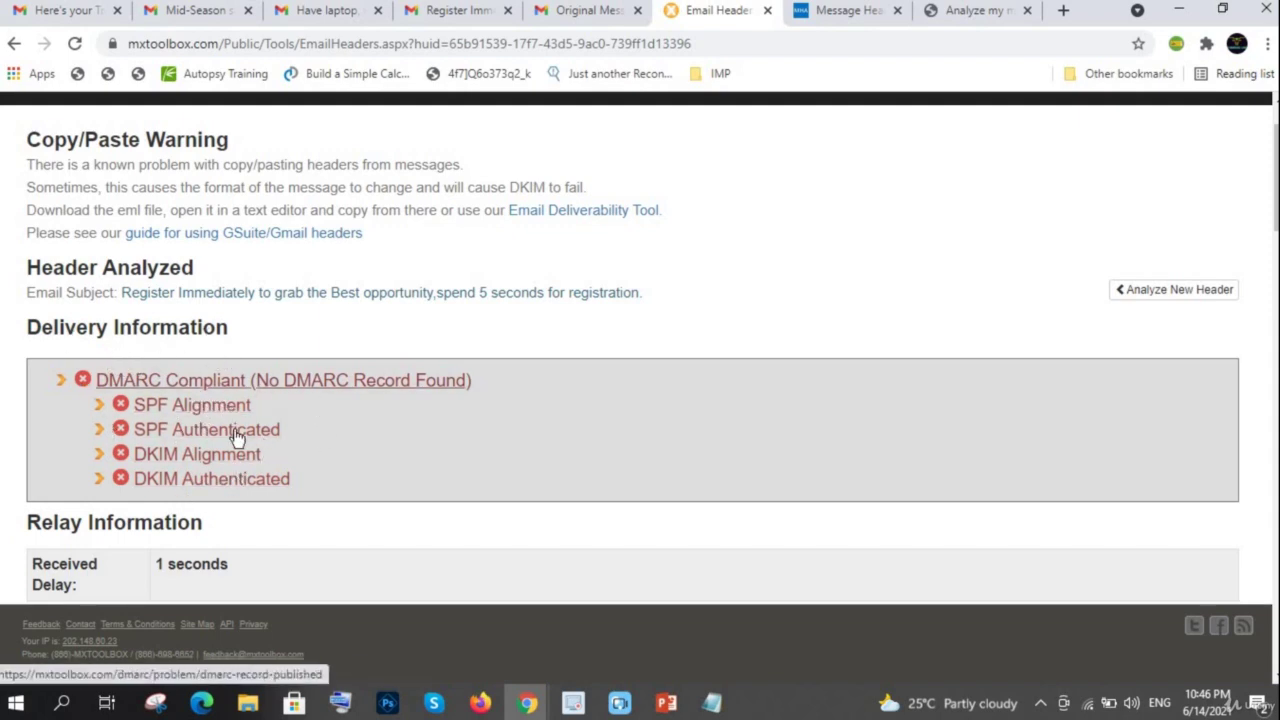
scroll(257, 423, down, 1)
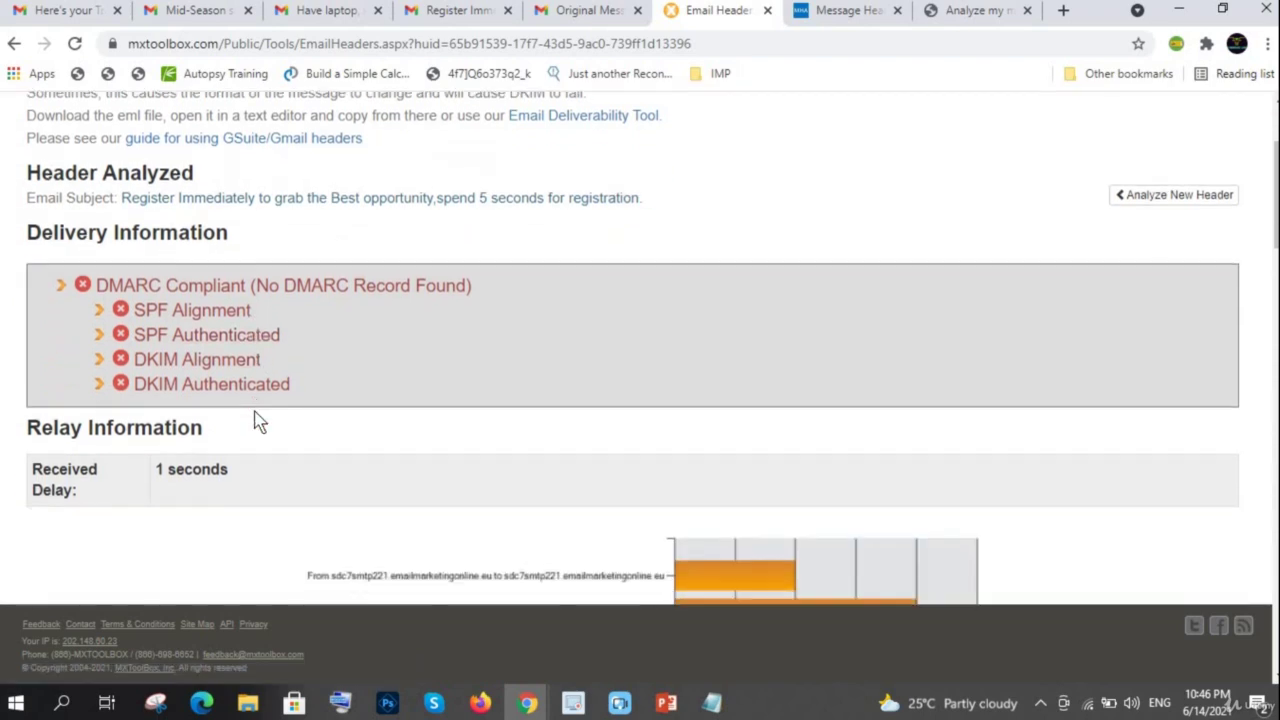
scroll(257, 423, down, 4)
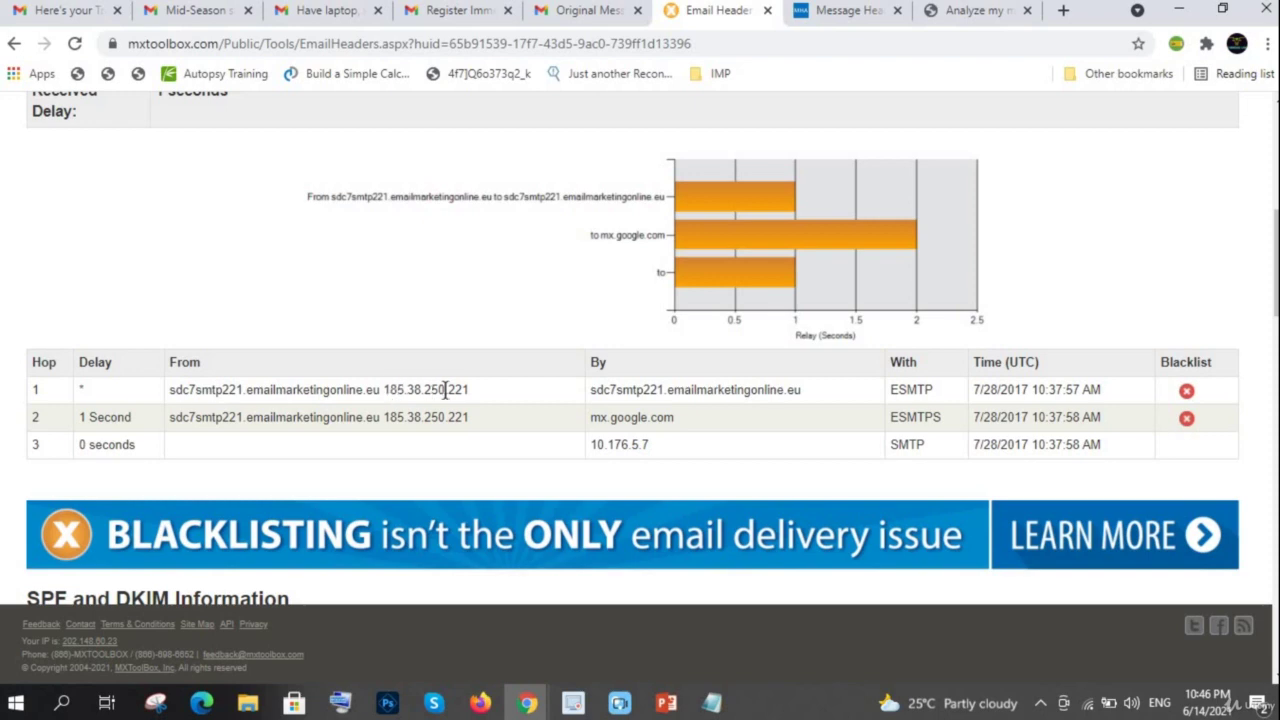
Highlight hop 1's sending IP, receiving server name and ESMTP protocol.
drag(388, 391, 474, 396)
click(557, 404)
drag(623, 391, 820, 397)
drag(899, 390, 918, 391)
drag(626, 419, 749, 437)
Scroll through the SPF/DKIM Information and Headers Found sections.
scroll(700, 420, down, 2)
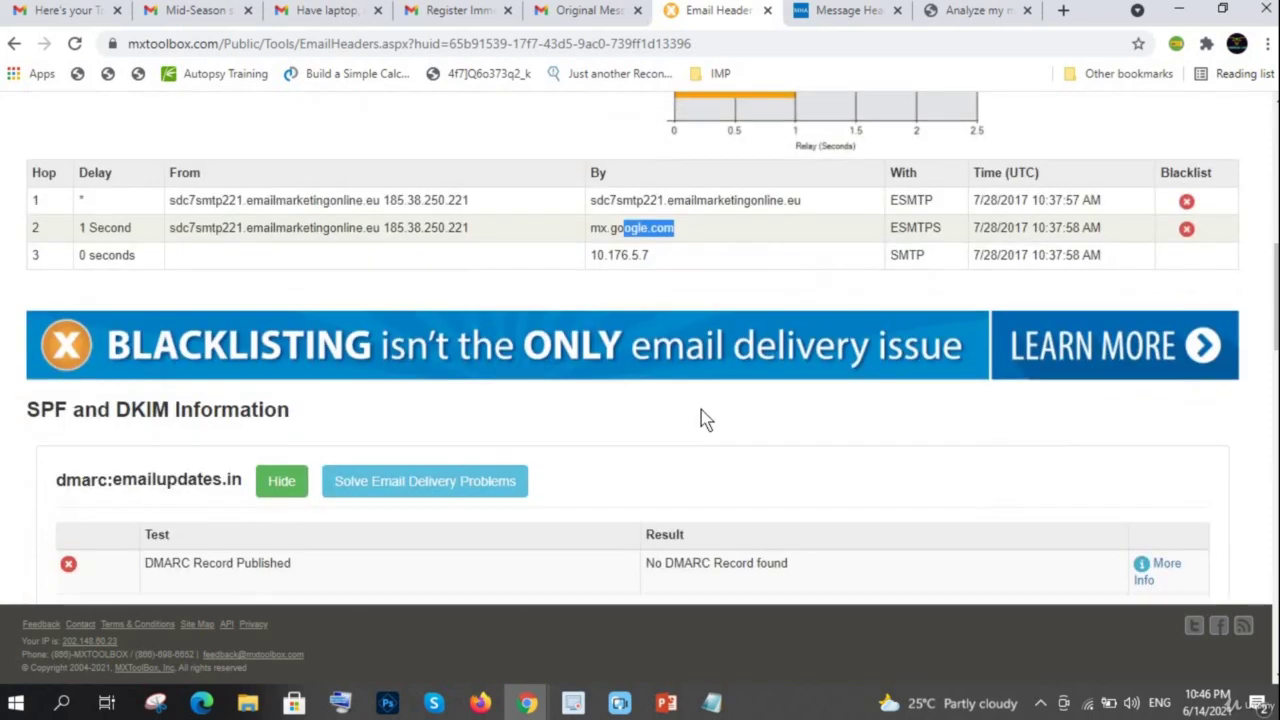
scroll(704, 352, down, 2)
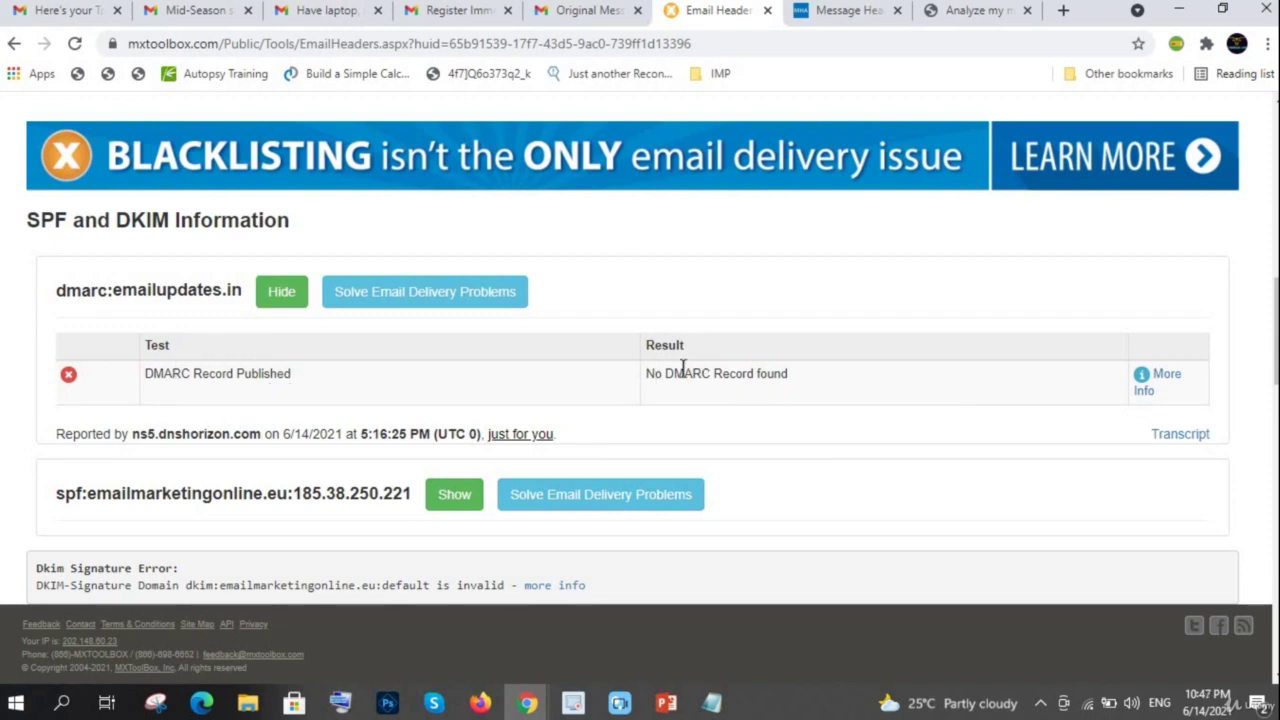
scroll(592, 340, down, 3)
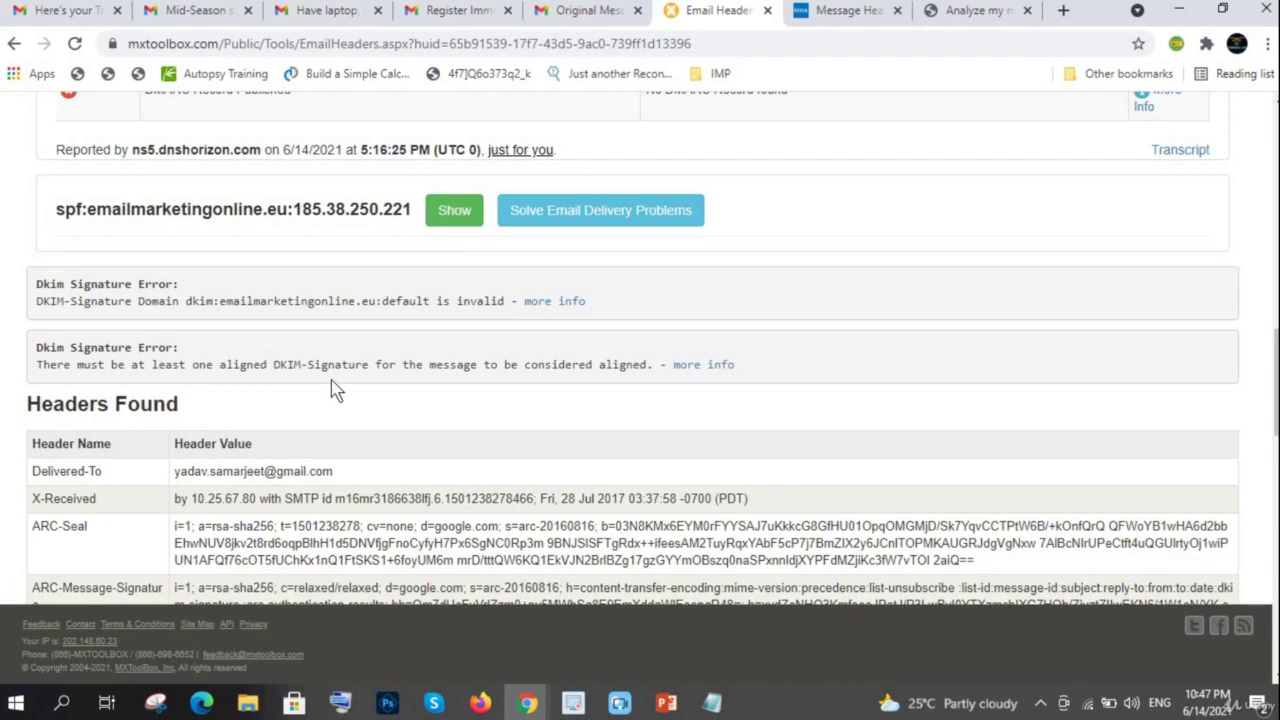
scroll(335, 390, down, 1)
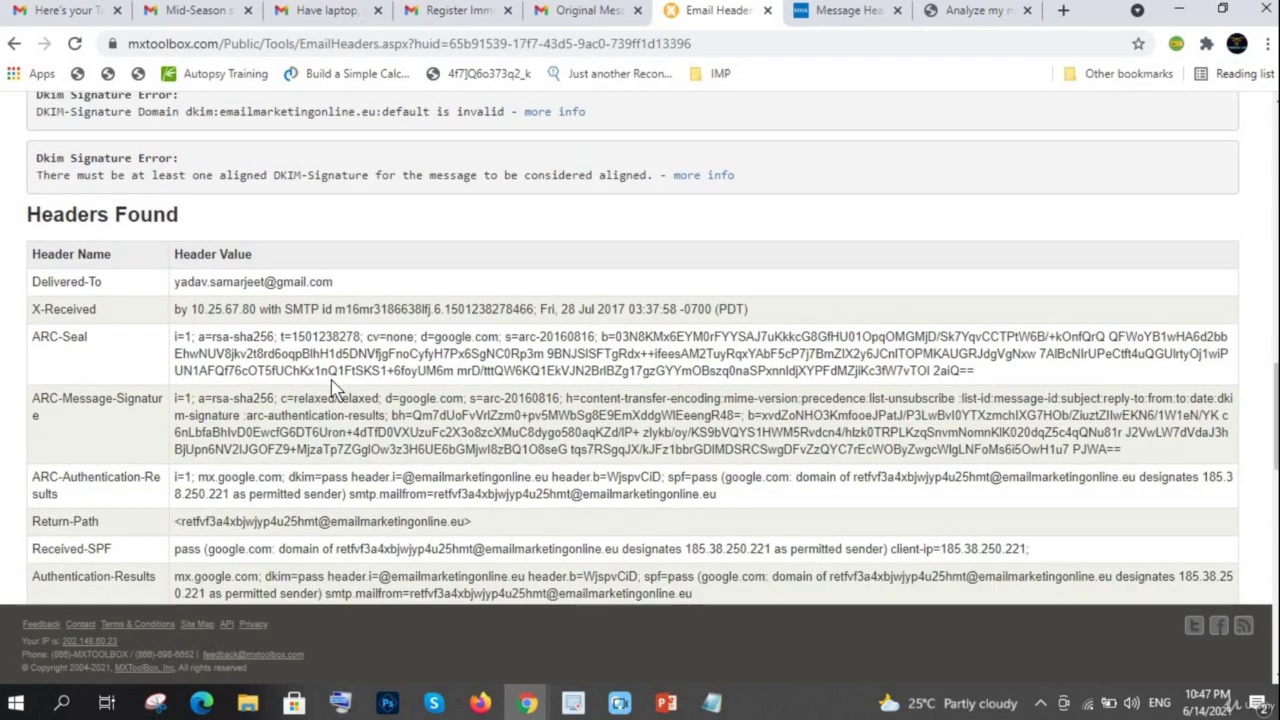
scroll(335, 390, down, 2)
scroll(603, 390, up, 6)
scroll(603, 390, up, 10)
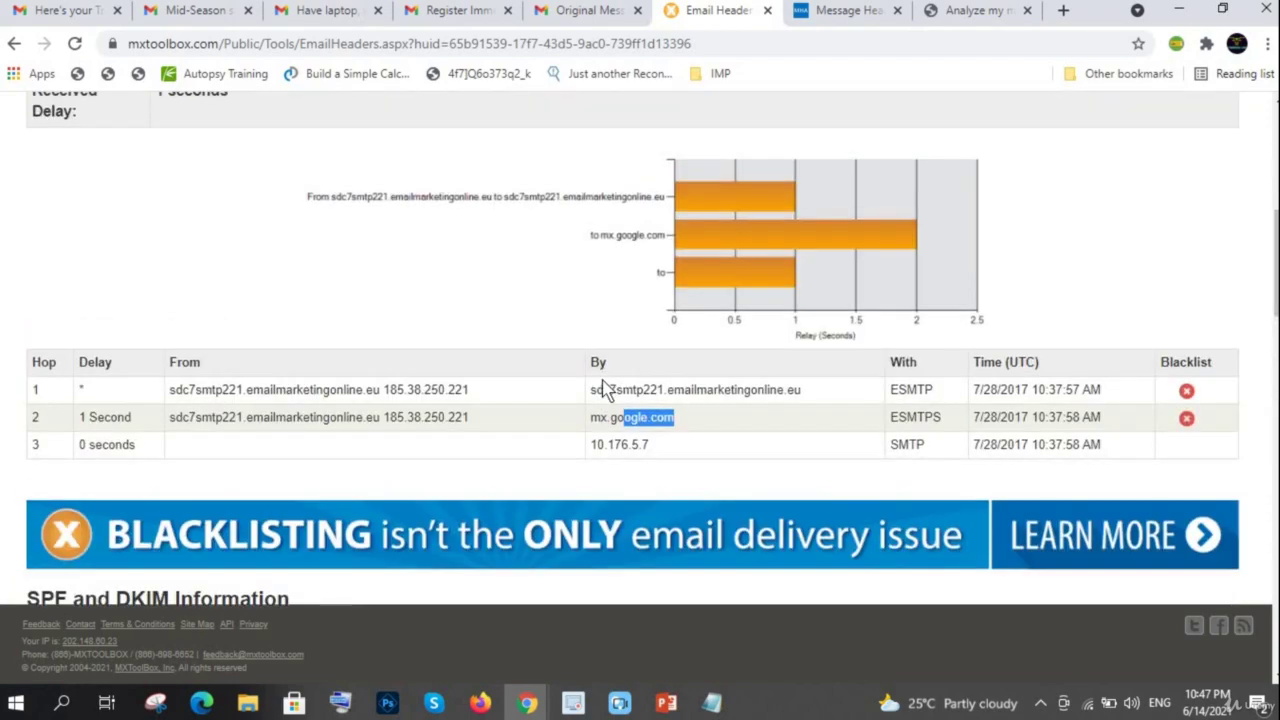
scroll(428, 392, down, 2)
scroll(428, 392, down, 2)
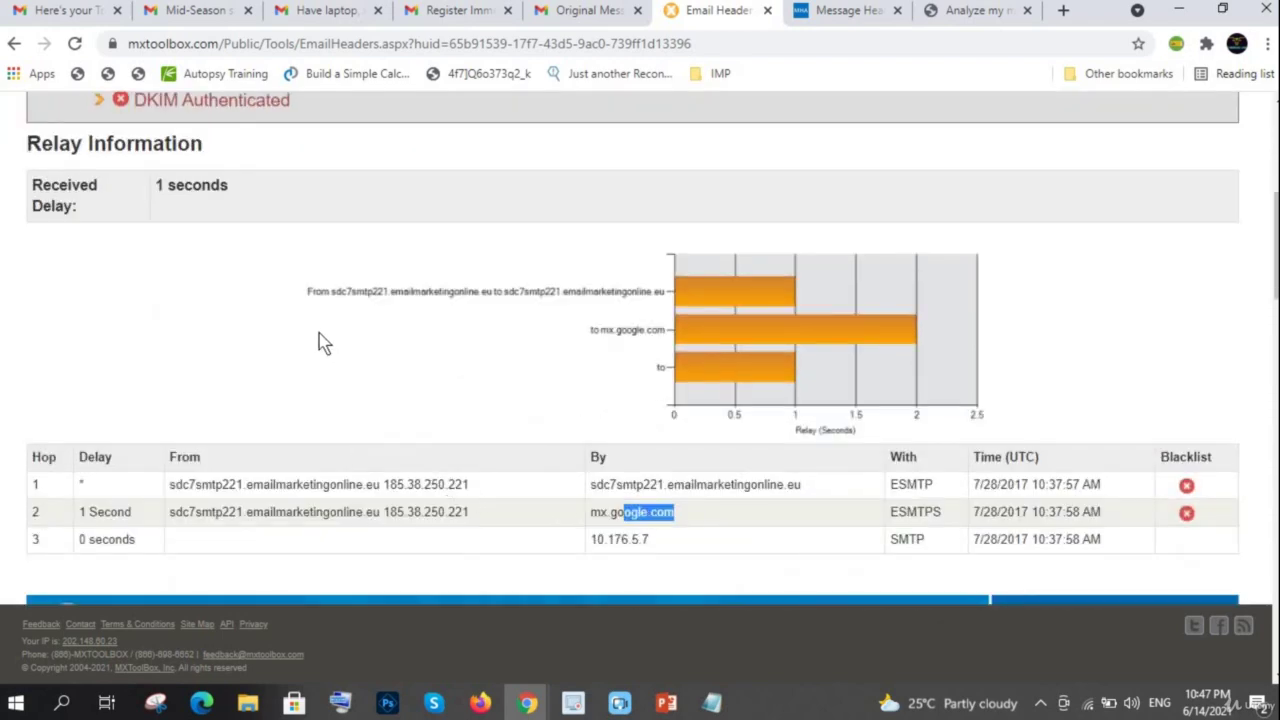
scroll(317, 340, up, 3)
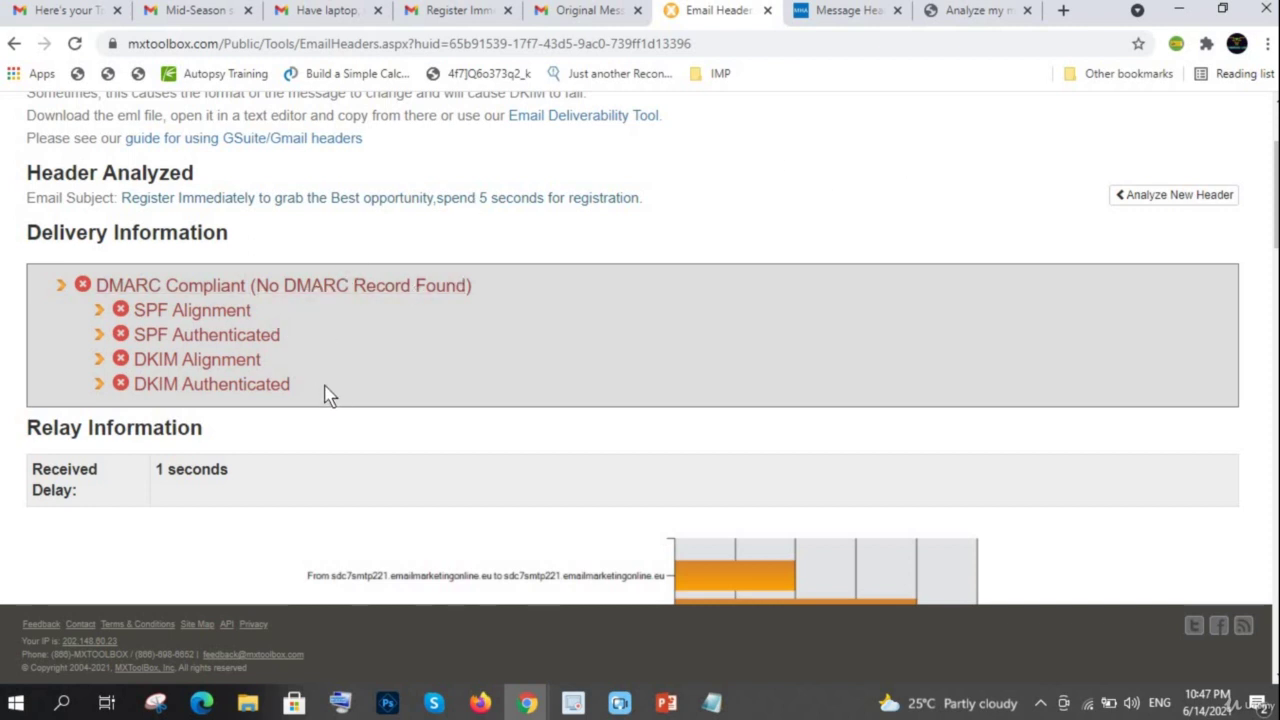
Highlight the failed DMARC, SPF and DKIM checks under Delivery Information.
drag(290, 385, 80, 286)
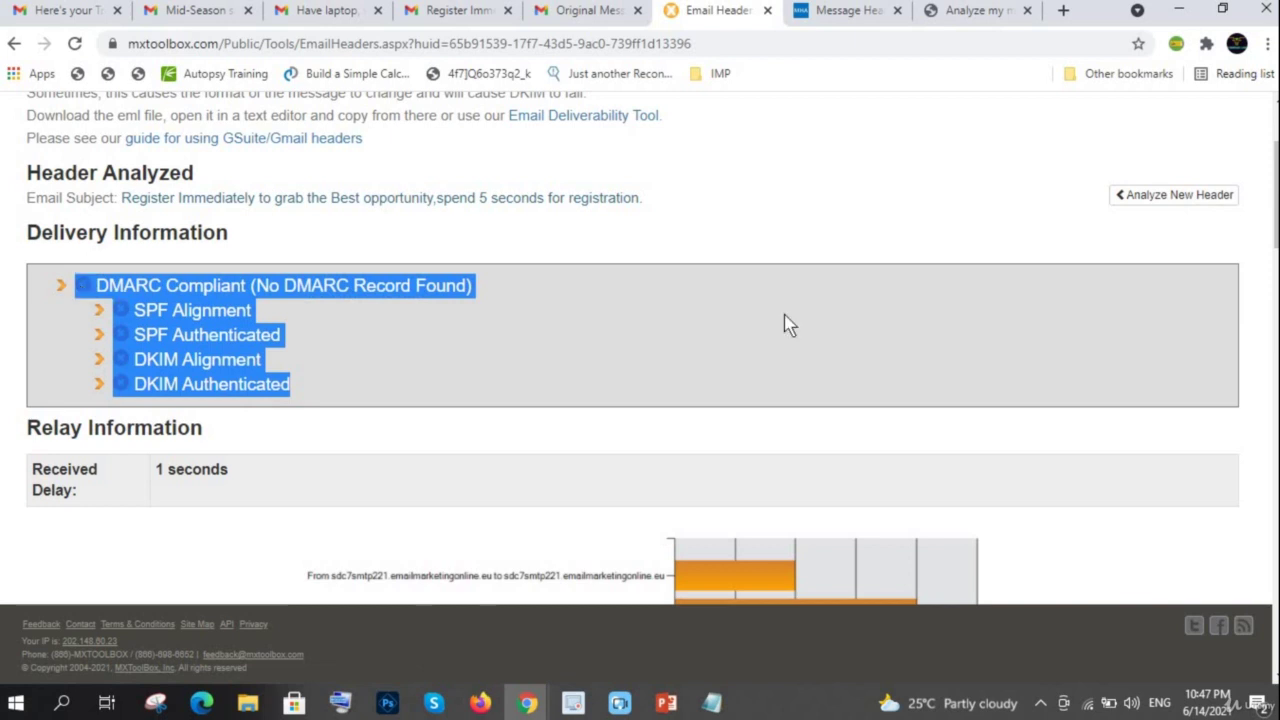
click(744, 275)
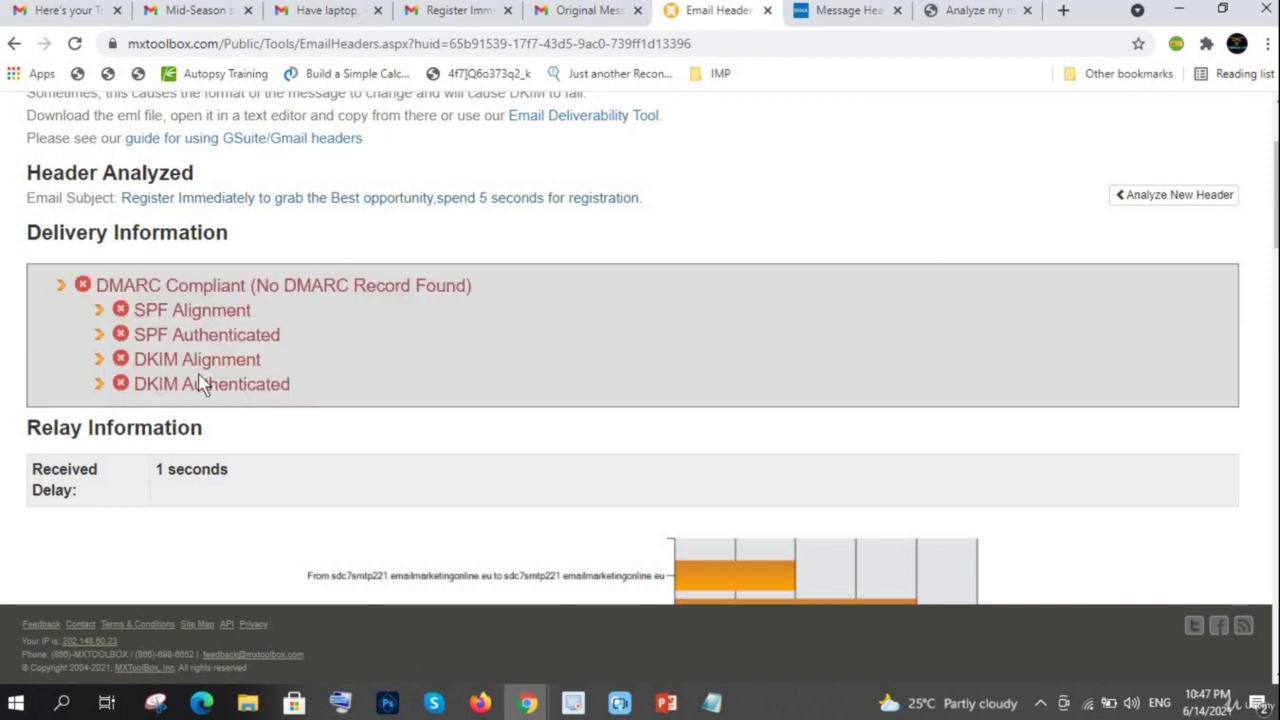
drag(200, 385, 78, 287)
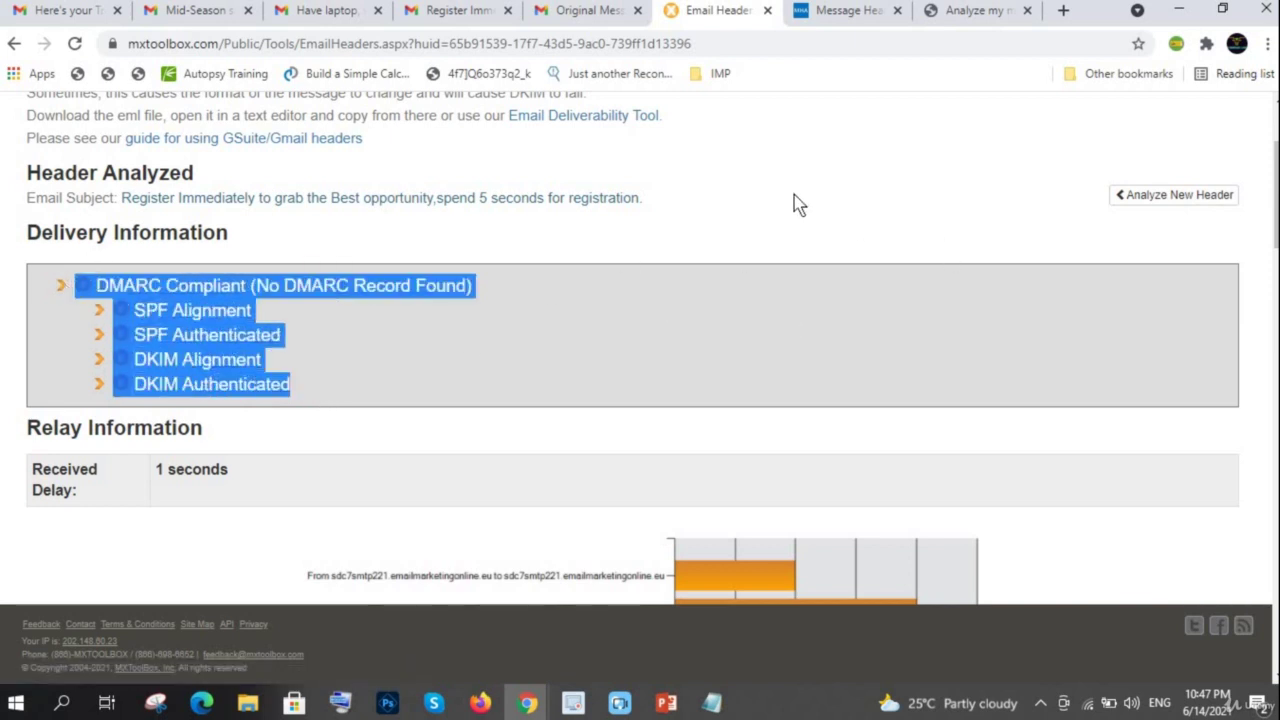
click(809, 225)
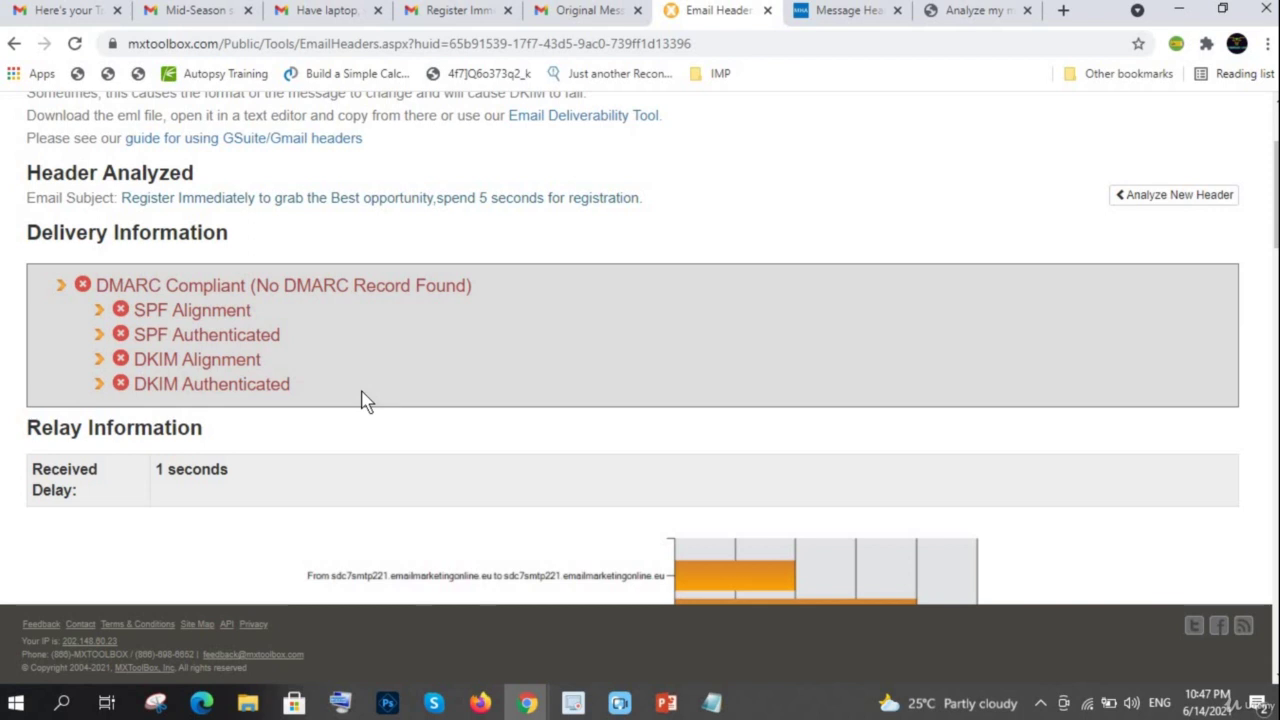
drag(390, 386, 44, 292)
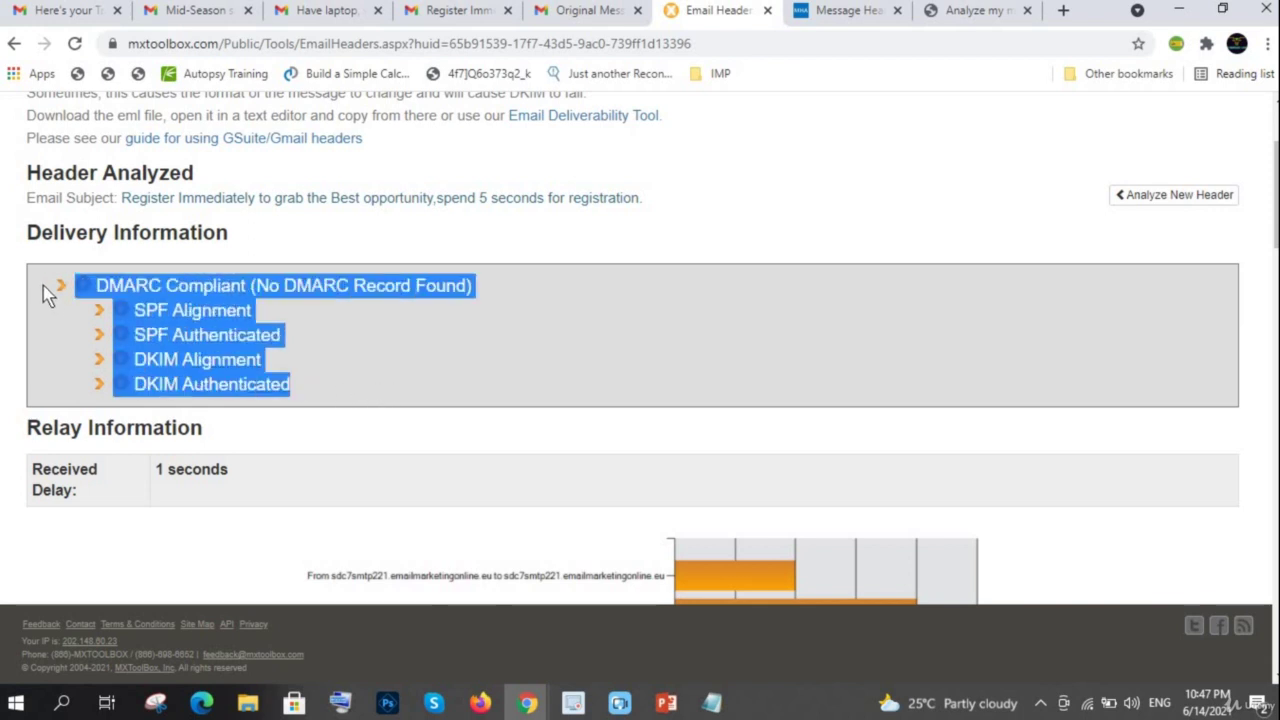
click(732, 244)
Select hop 1's sending IP 185.38.250.221 in the relay table.
scroll(450, 420, down, 3)
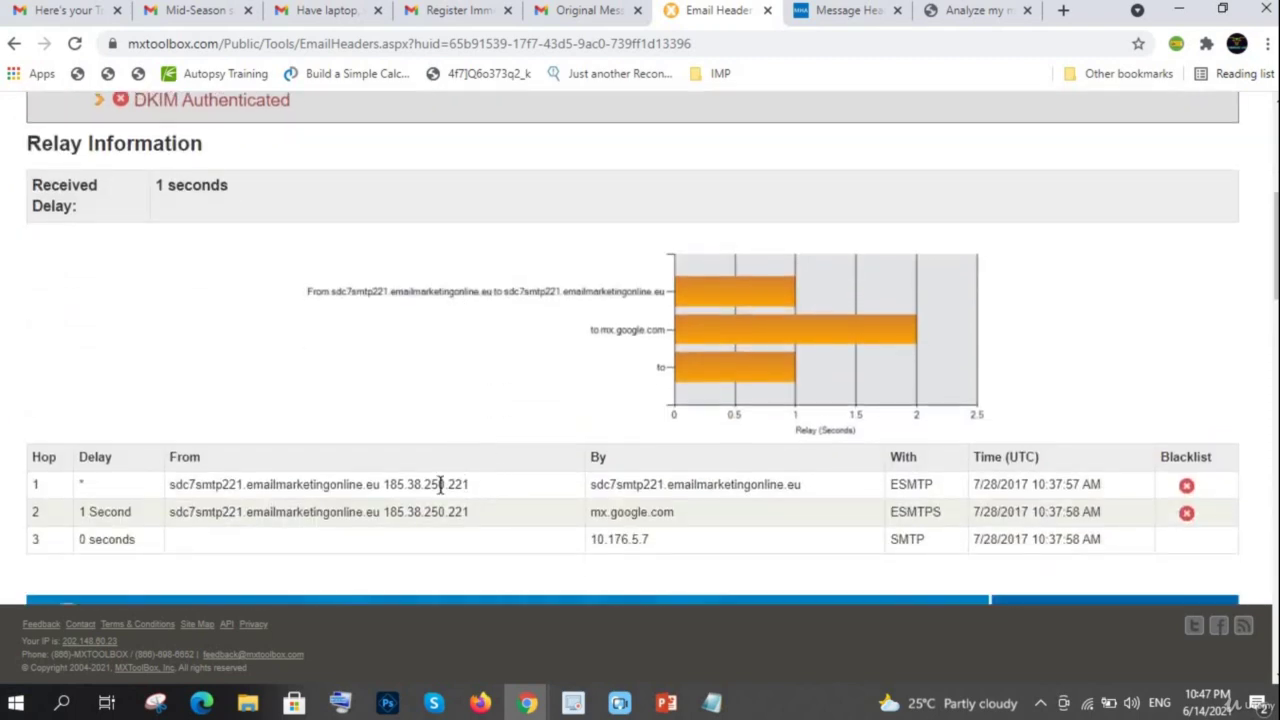
drag(469, 485, 380, 485)
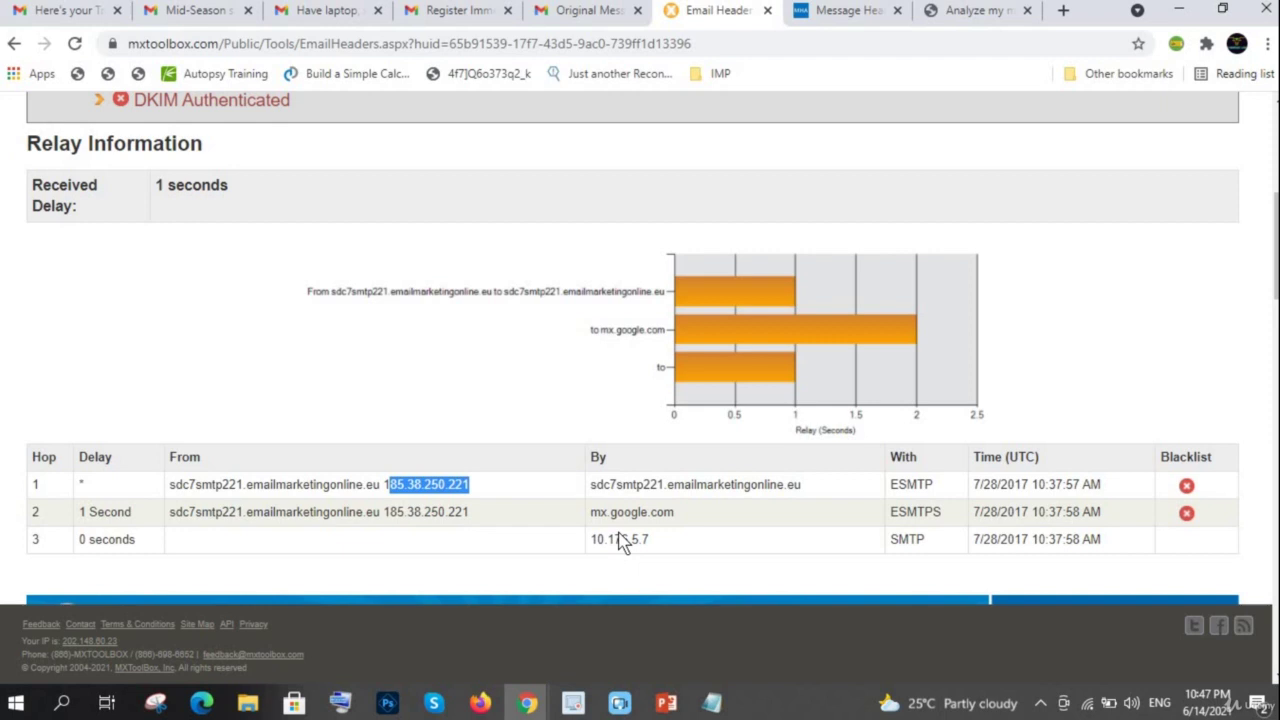
drag(511, 485, 388, 481)
key(ctrl+c)
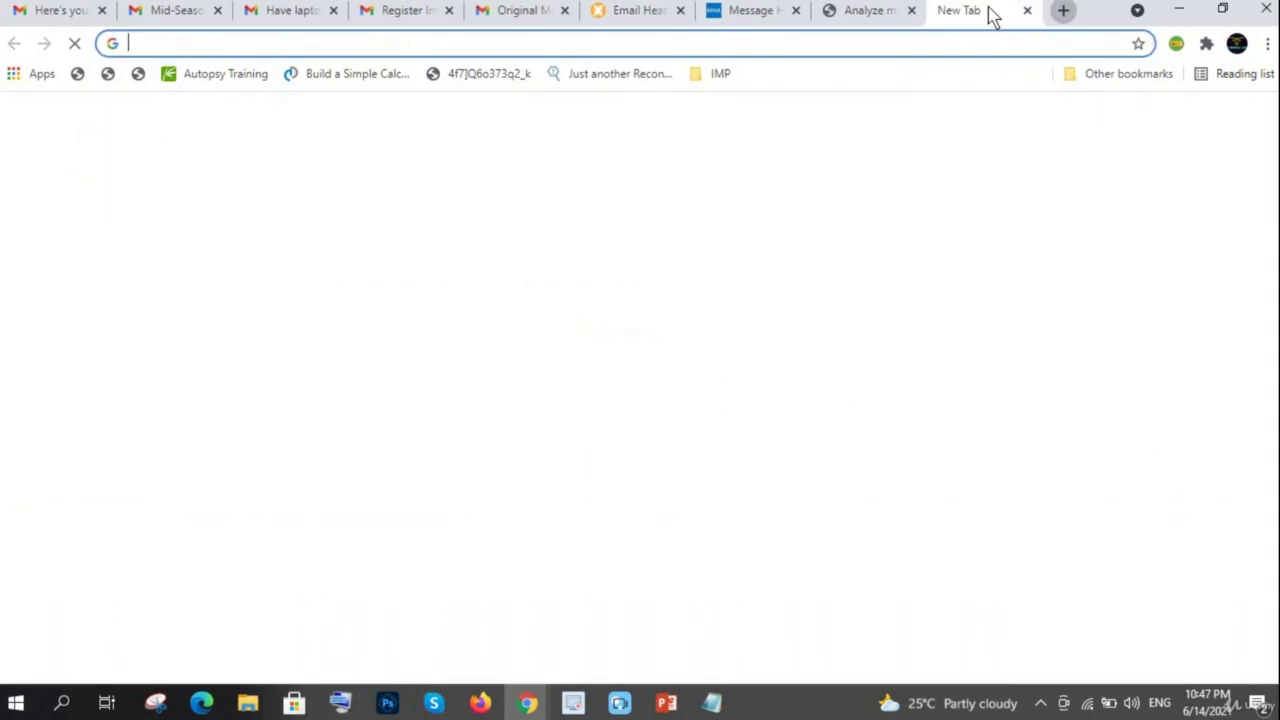
click(642, 47)
text(mxt)
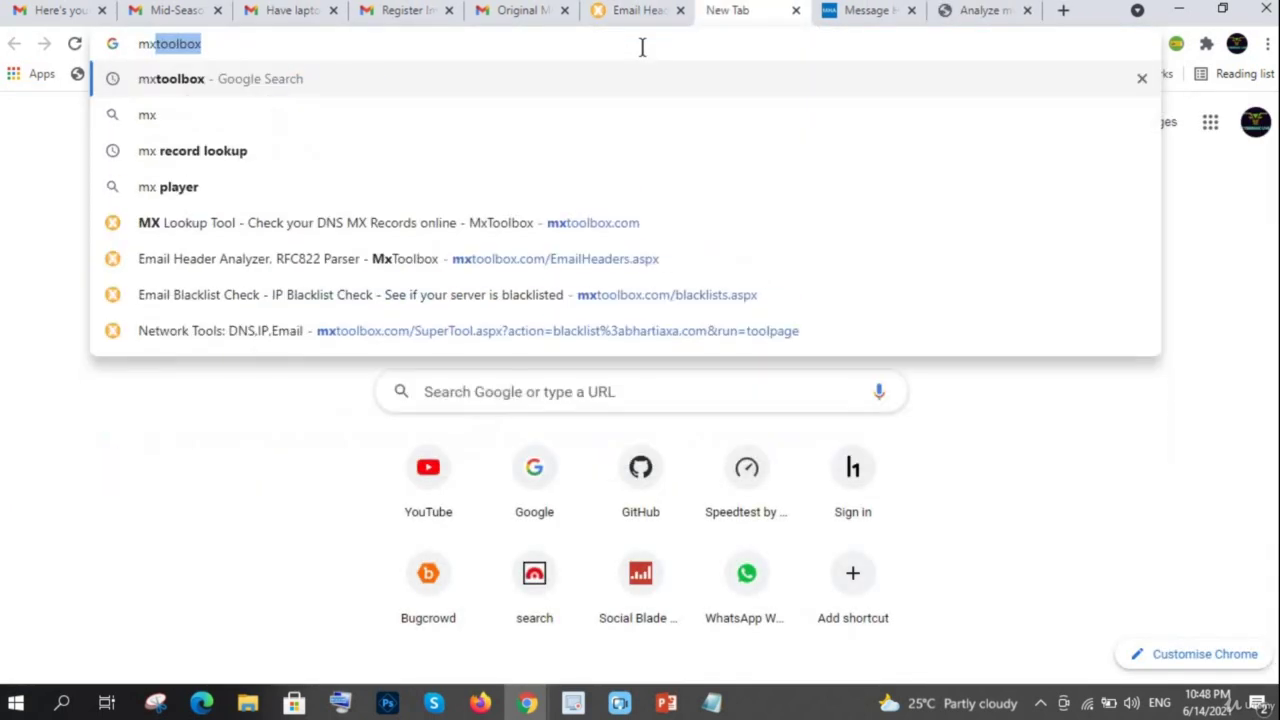
key(Return)
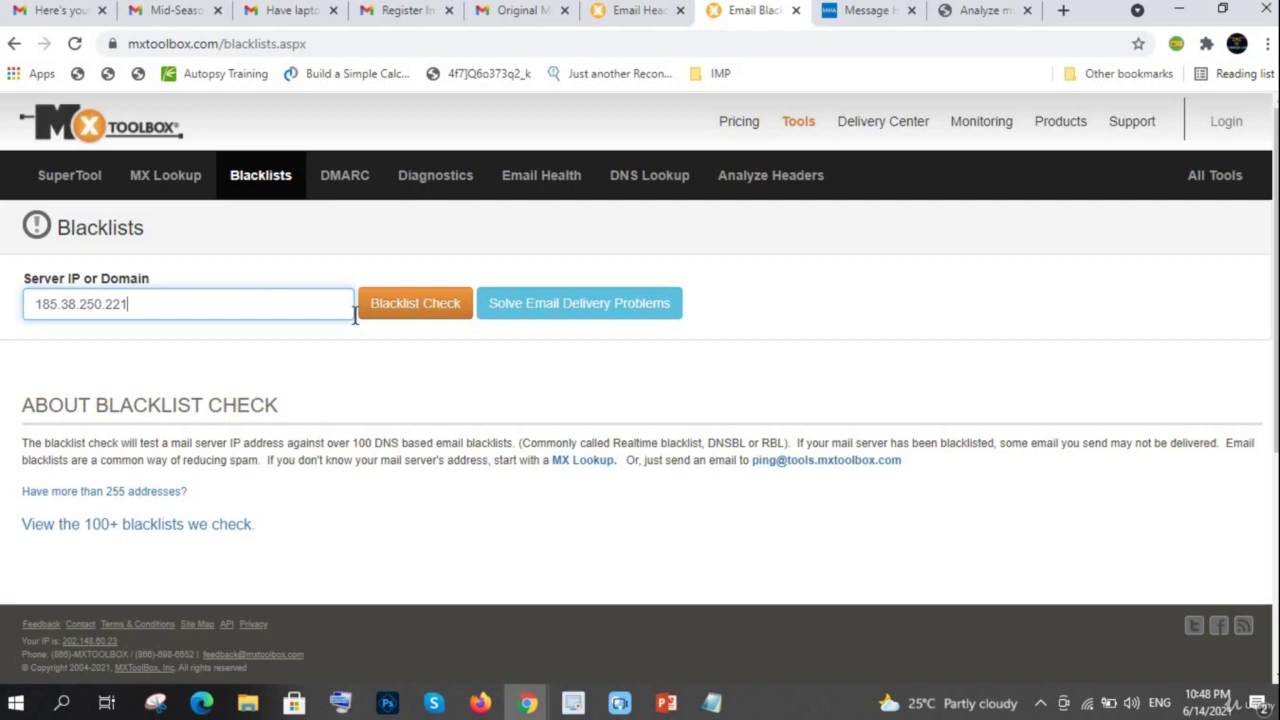
click(440, 310)
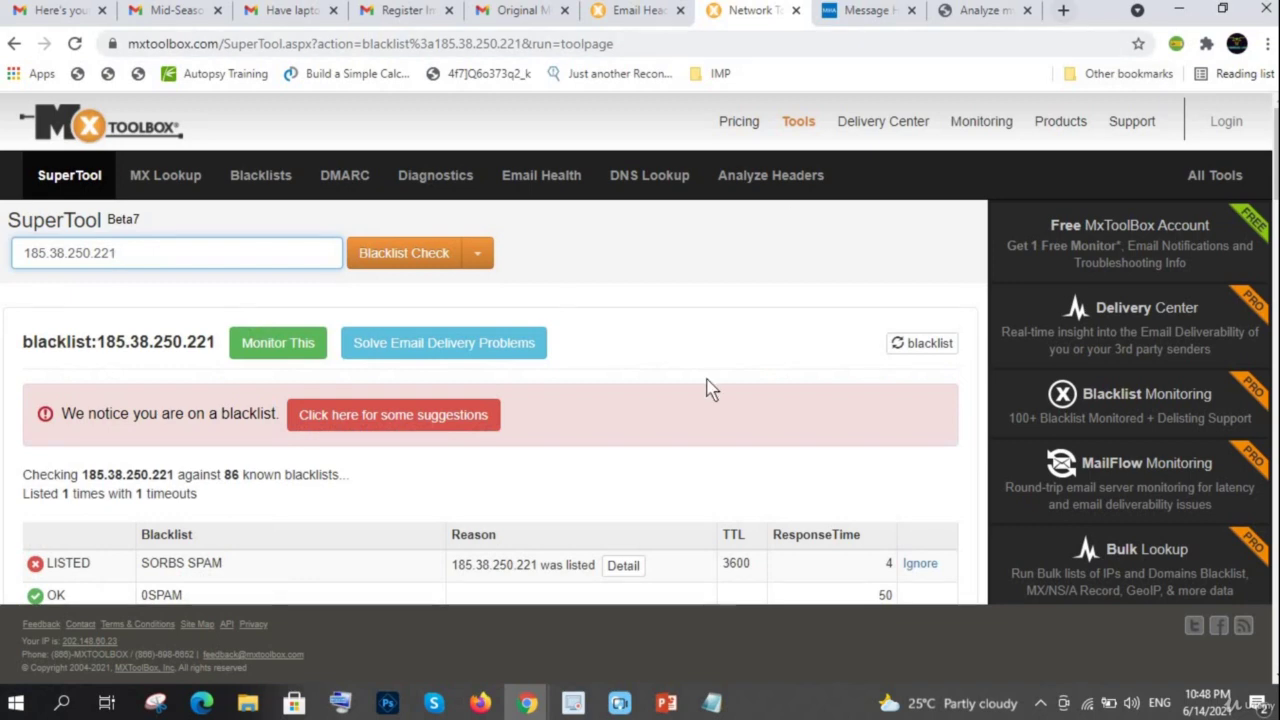
scroll(708, 389, down, 1)
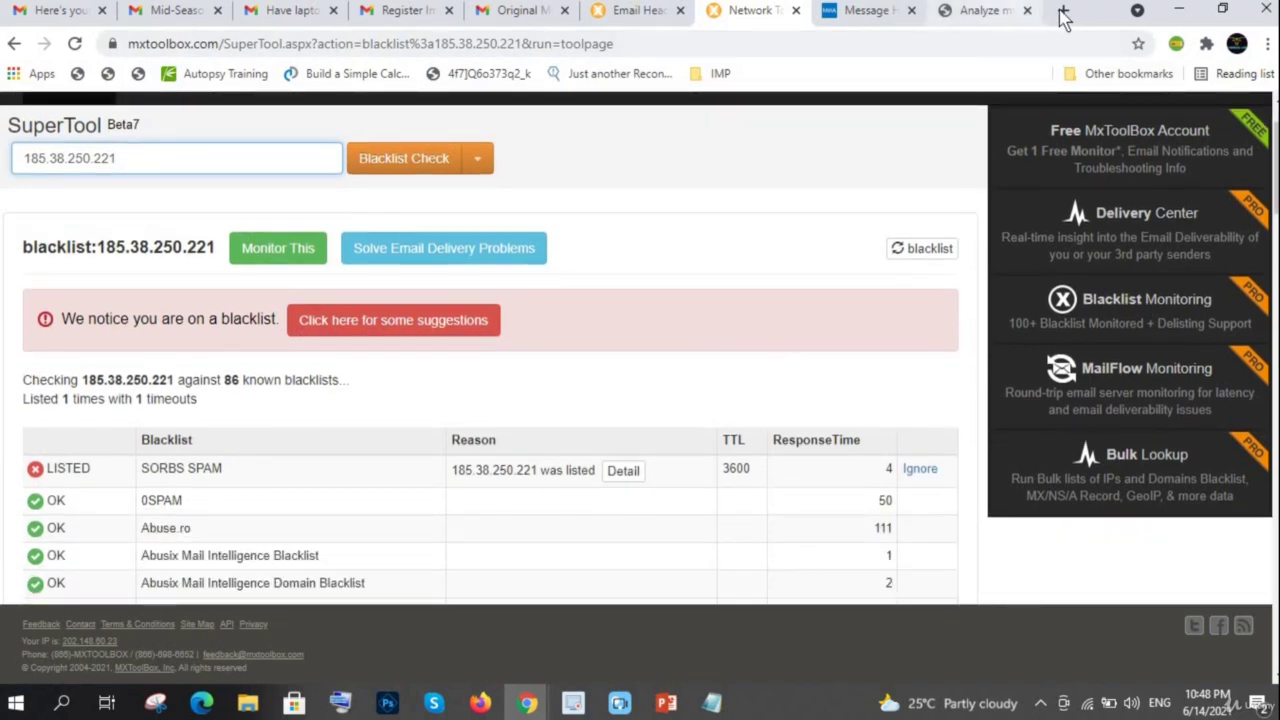
Search for abuseipdb in a new tab and open the AbuseIPDB website.
click(1063, 15)
text(abuse)
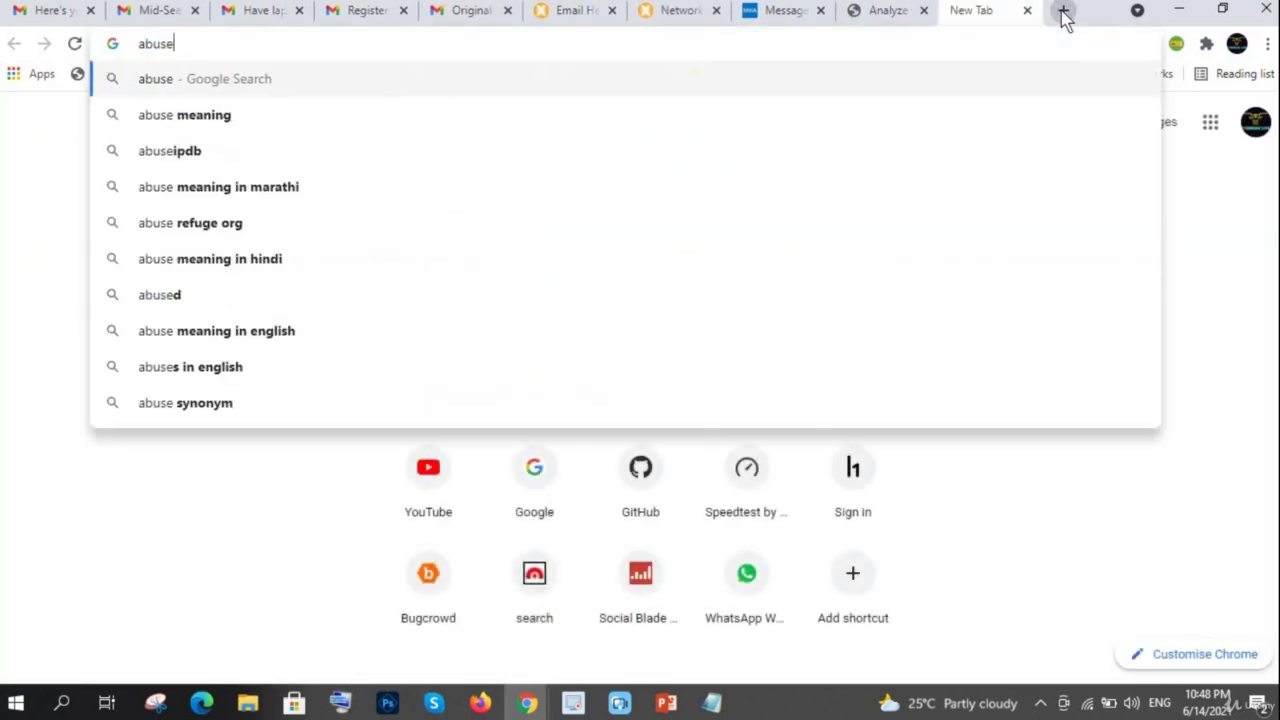
text(ip)
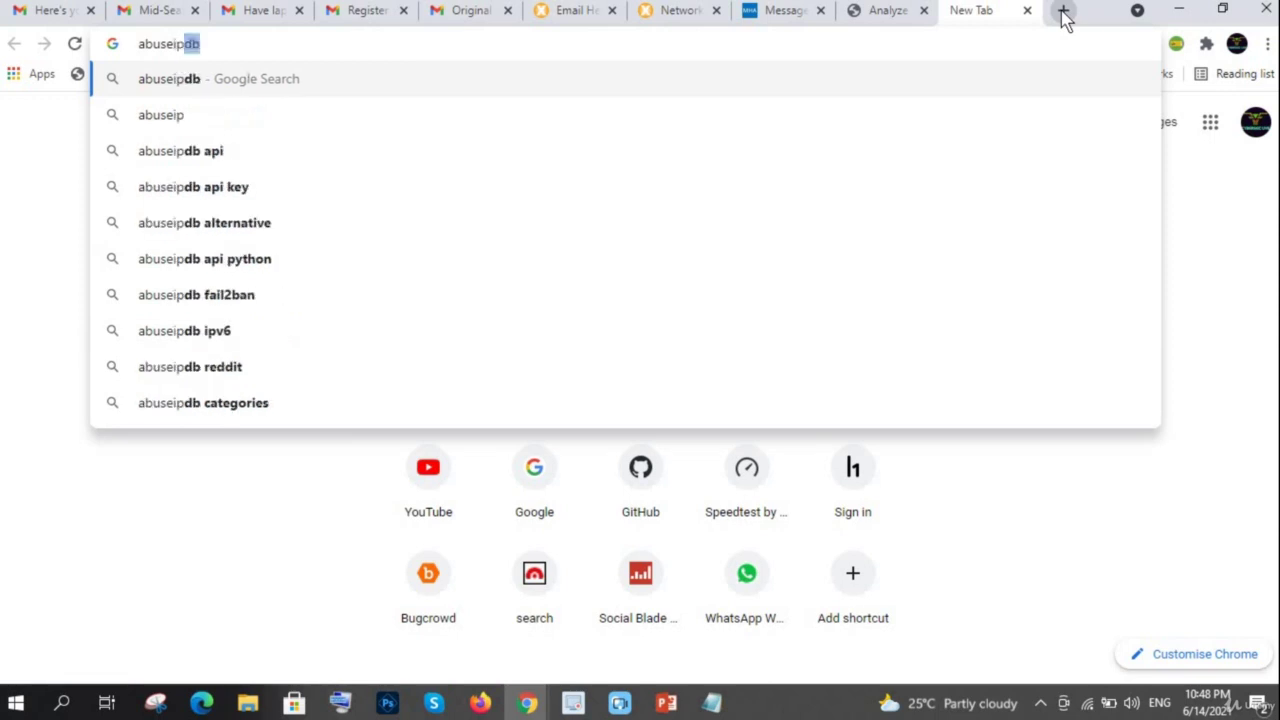
text(db)
key(Return)
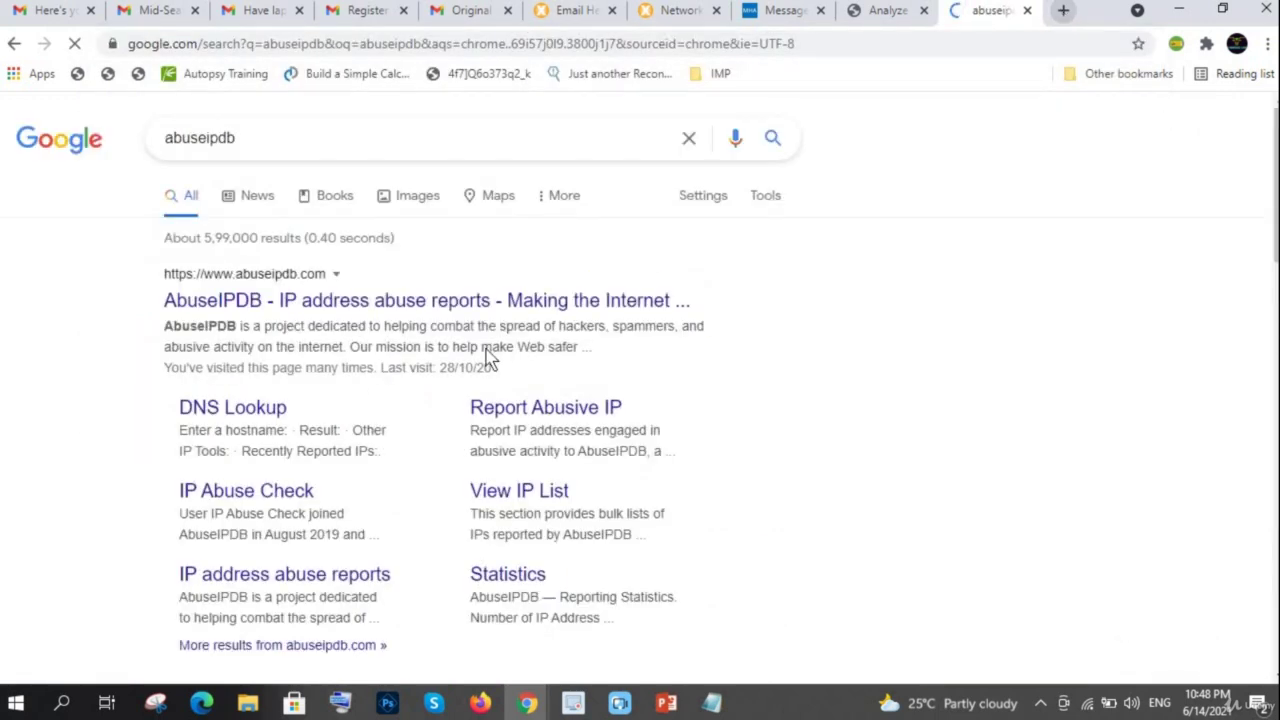
click(455, 304)
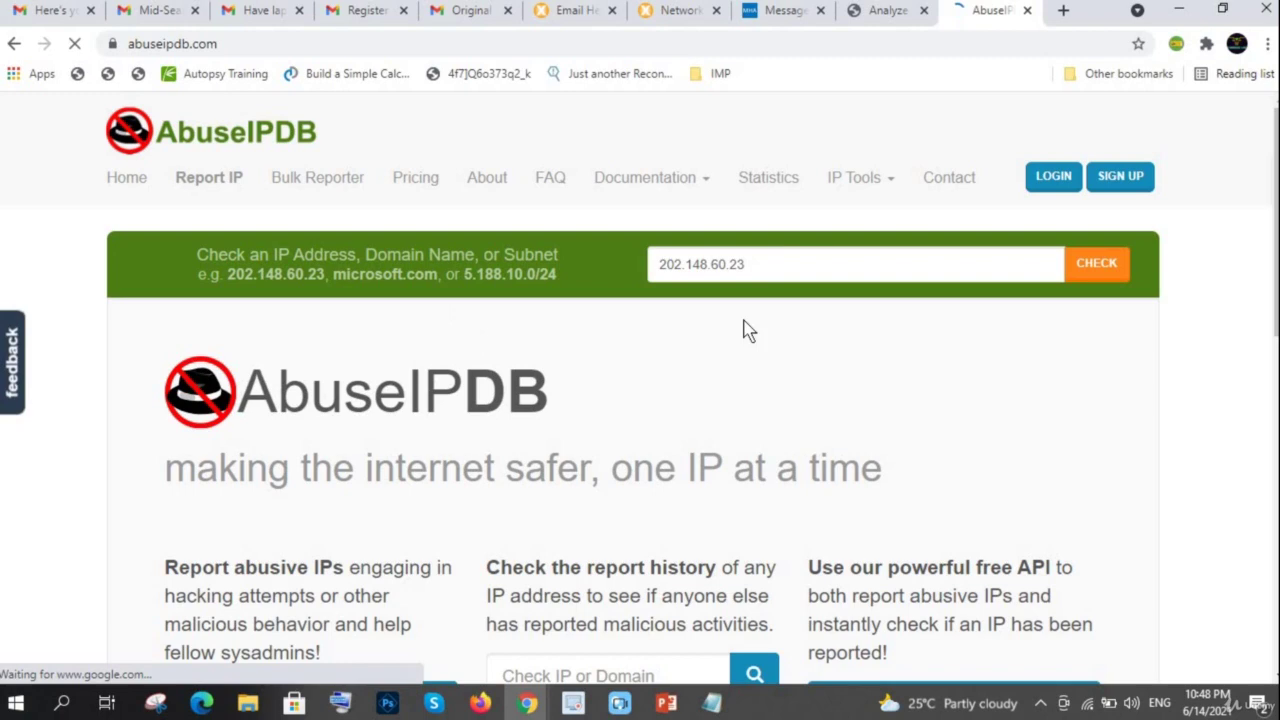
Check 185.38.250.221 on AbuseIPDB and mark the emailmarketingonline.eu hostname.
click(781, 260)
key(ctrl+v)
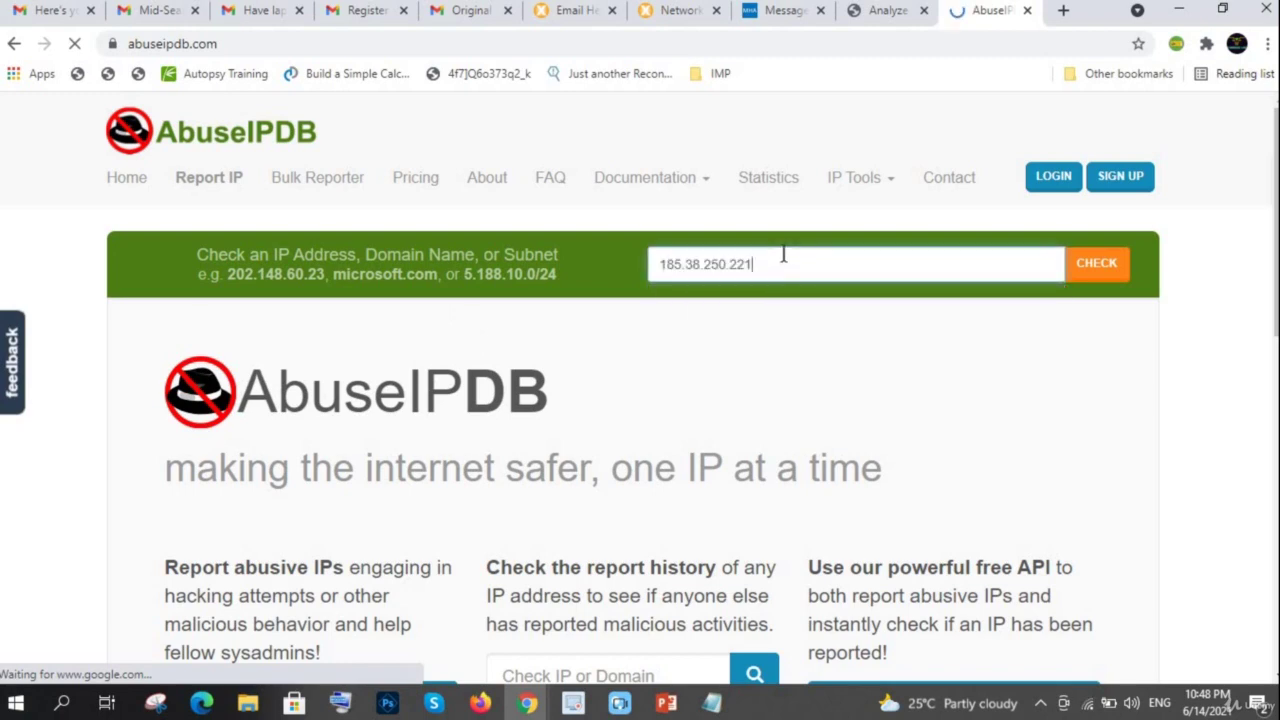
key(Return)
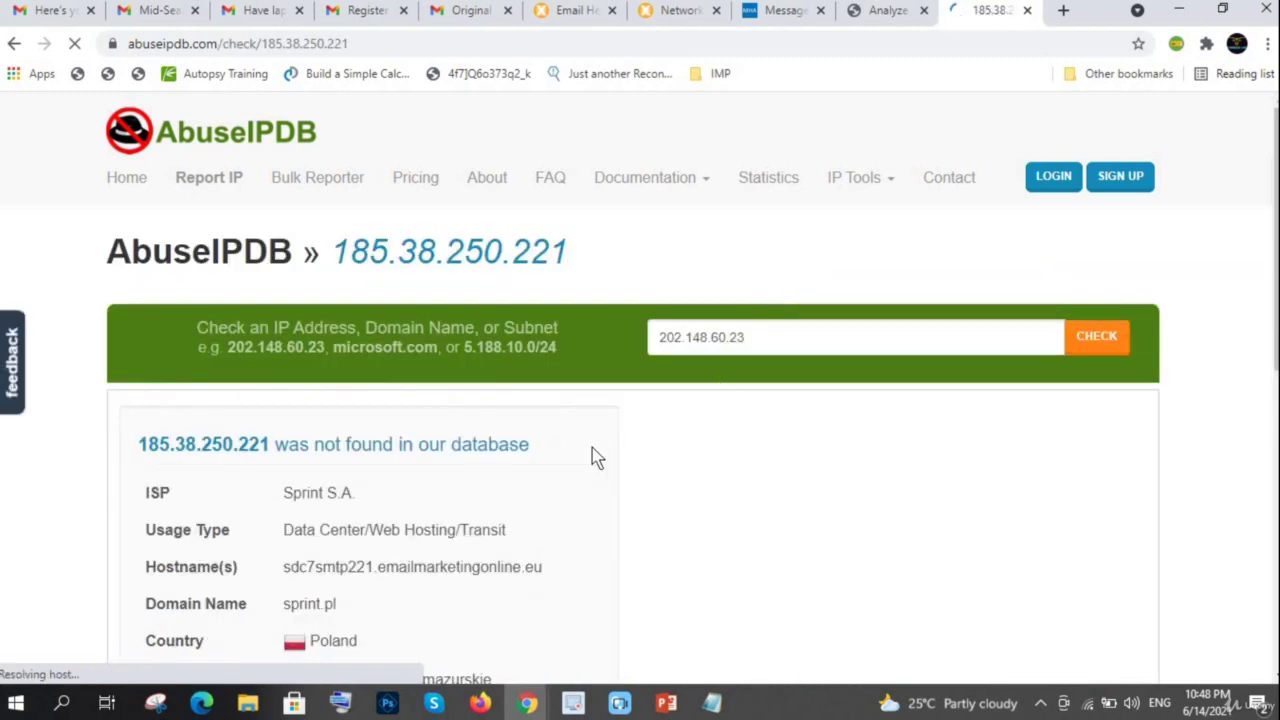
scroll(593, 458, down, 1)
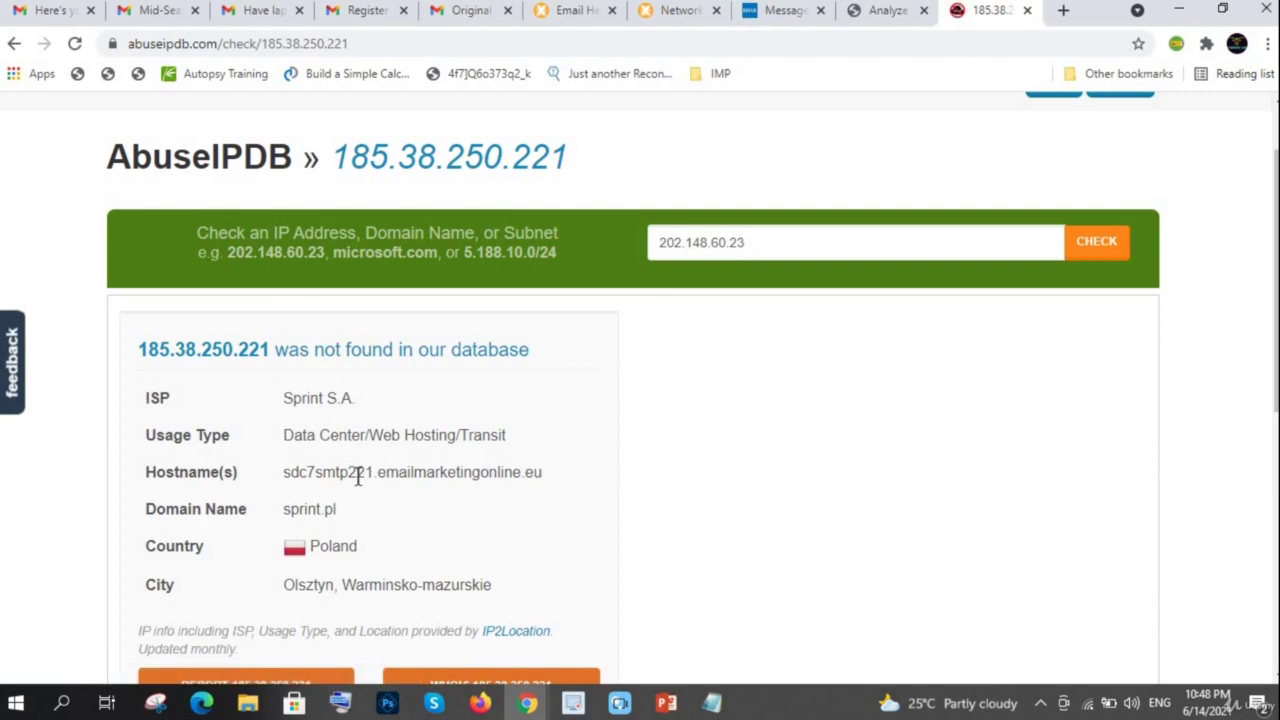
scroll(437, 506, down, 4)
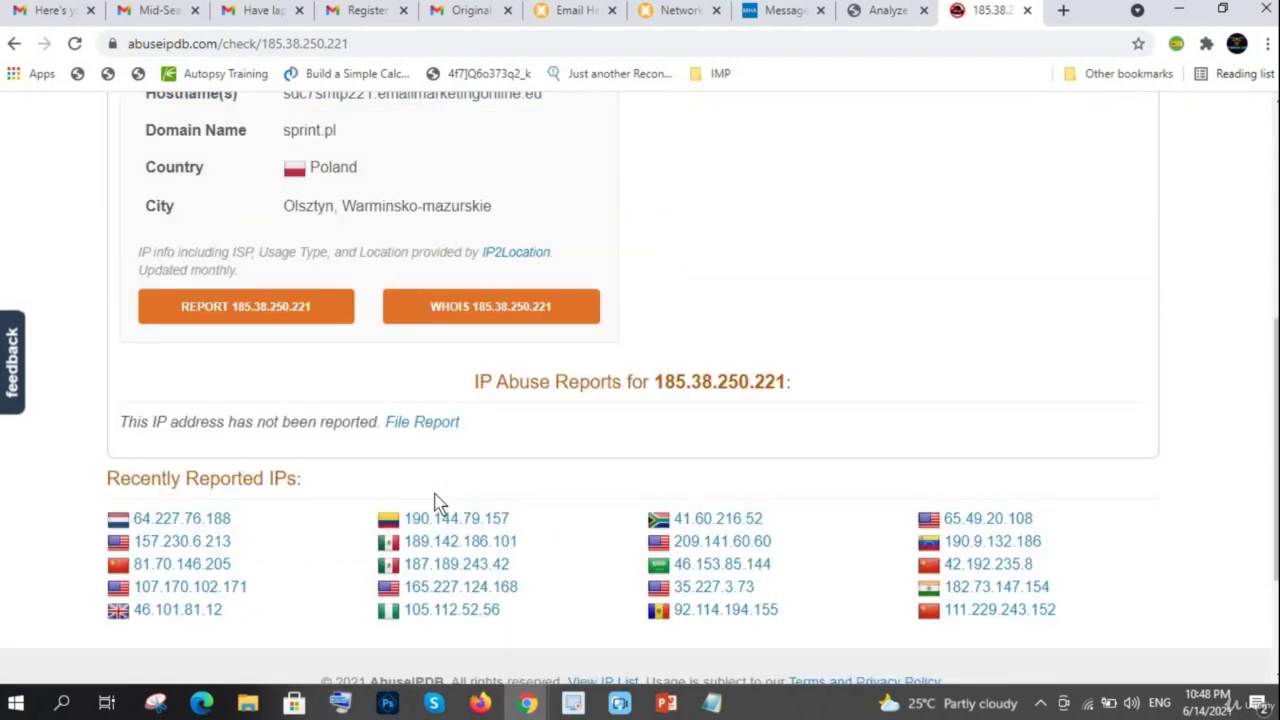
scroll(423, 470, up, 3)
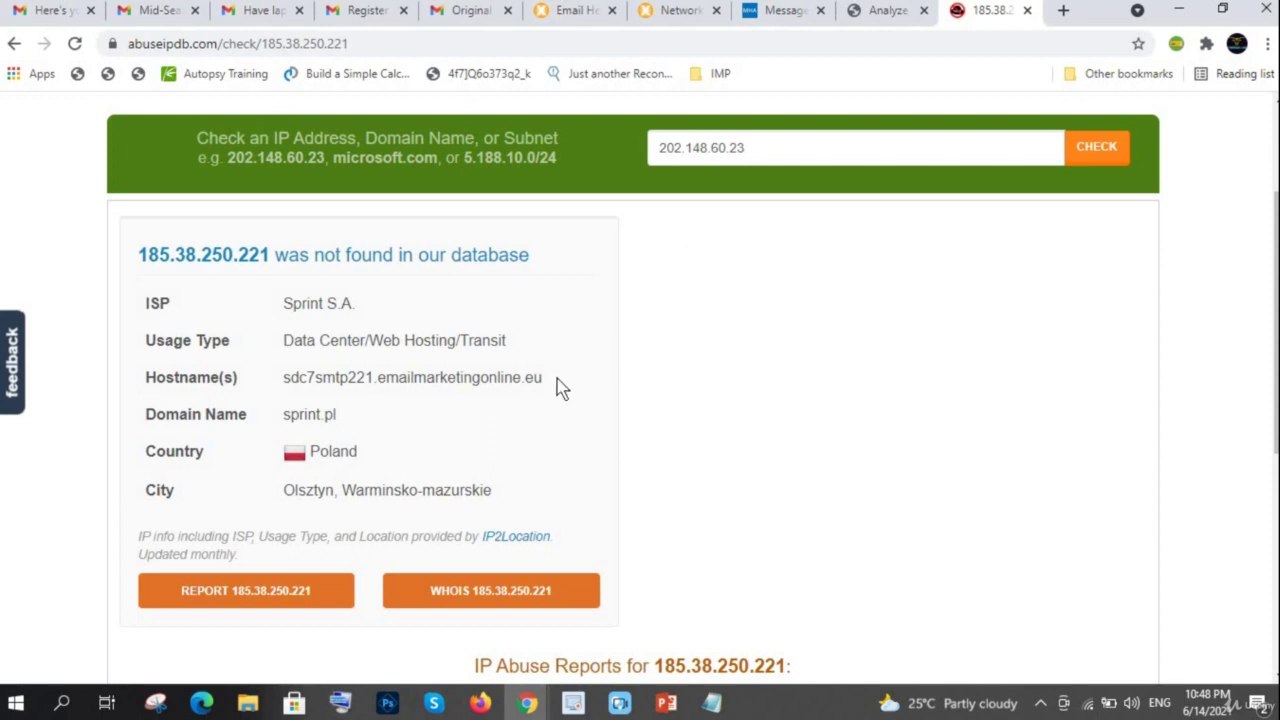
drag(543, 378, 378, 378)
key(ctrl+c)
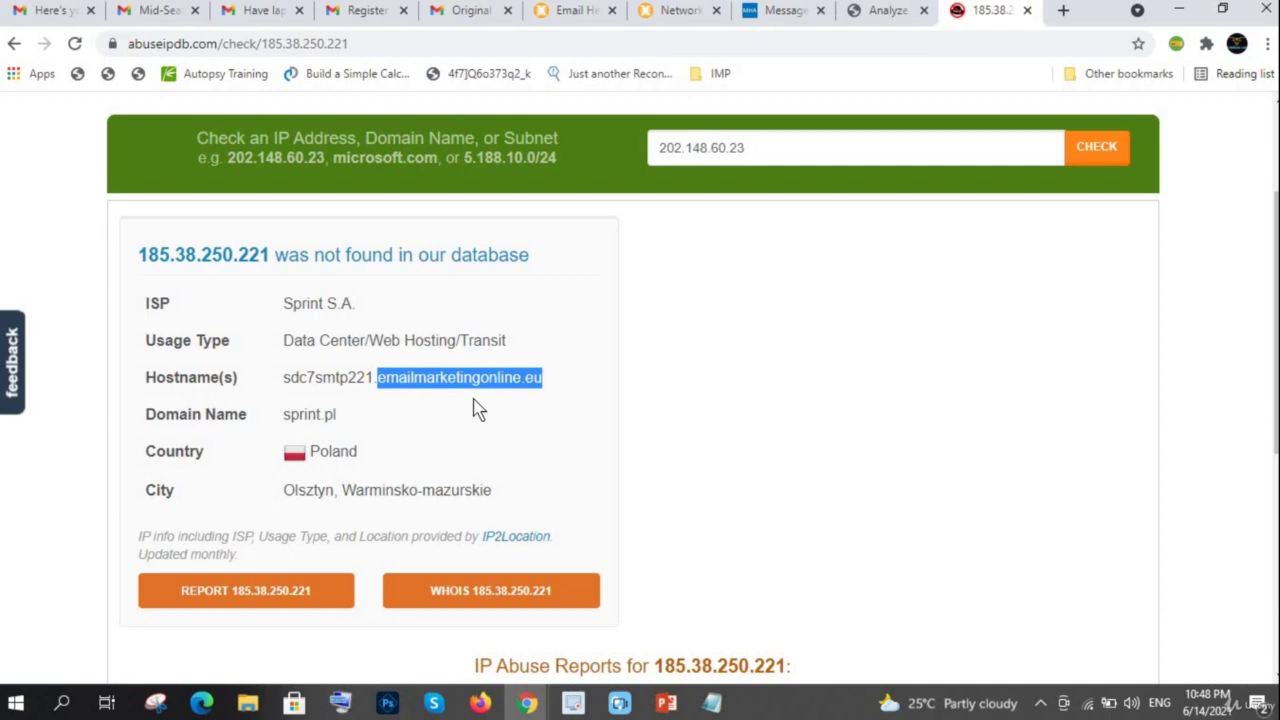
Run an MxToolbox blacklist check on emailmarketingonline.eu.
click(677, 17)
click(185, 155)
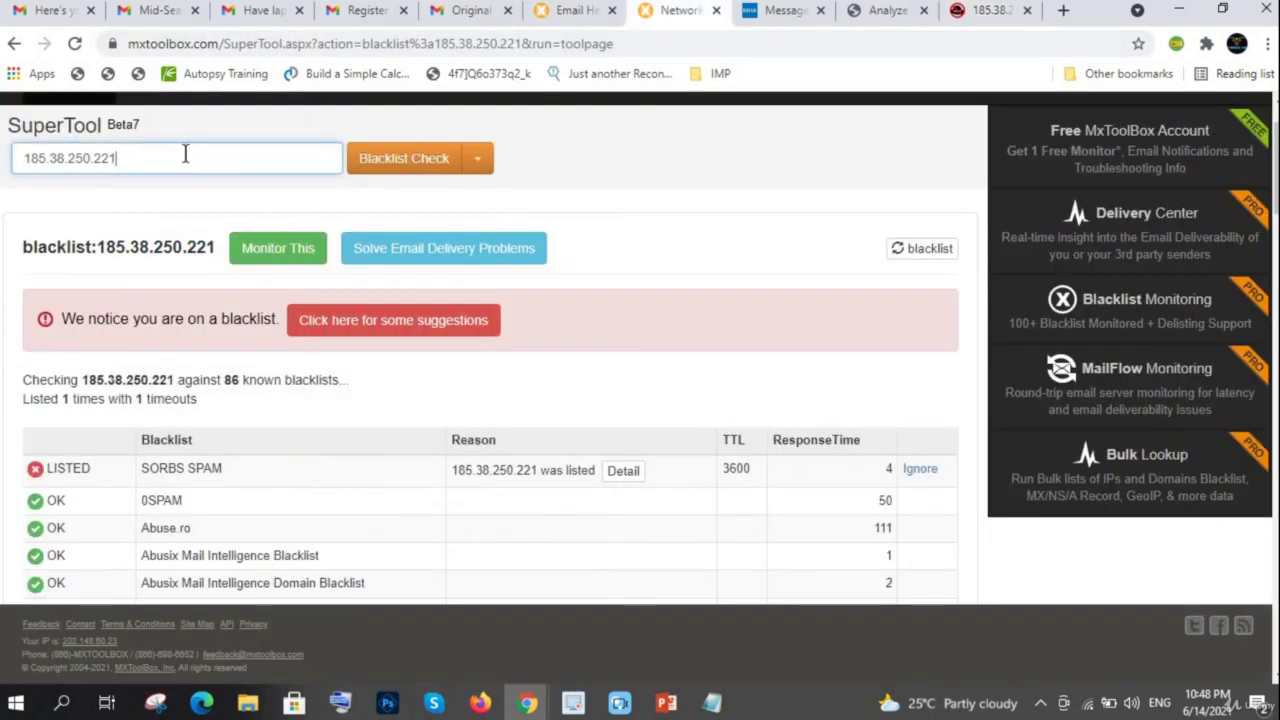
double_click(92, 162)
key(ctrl+v)
click(410, 168)
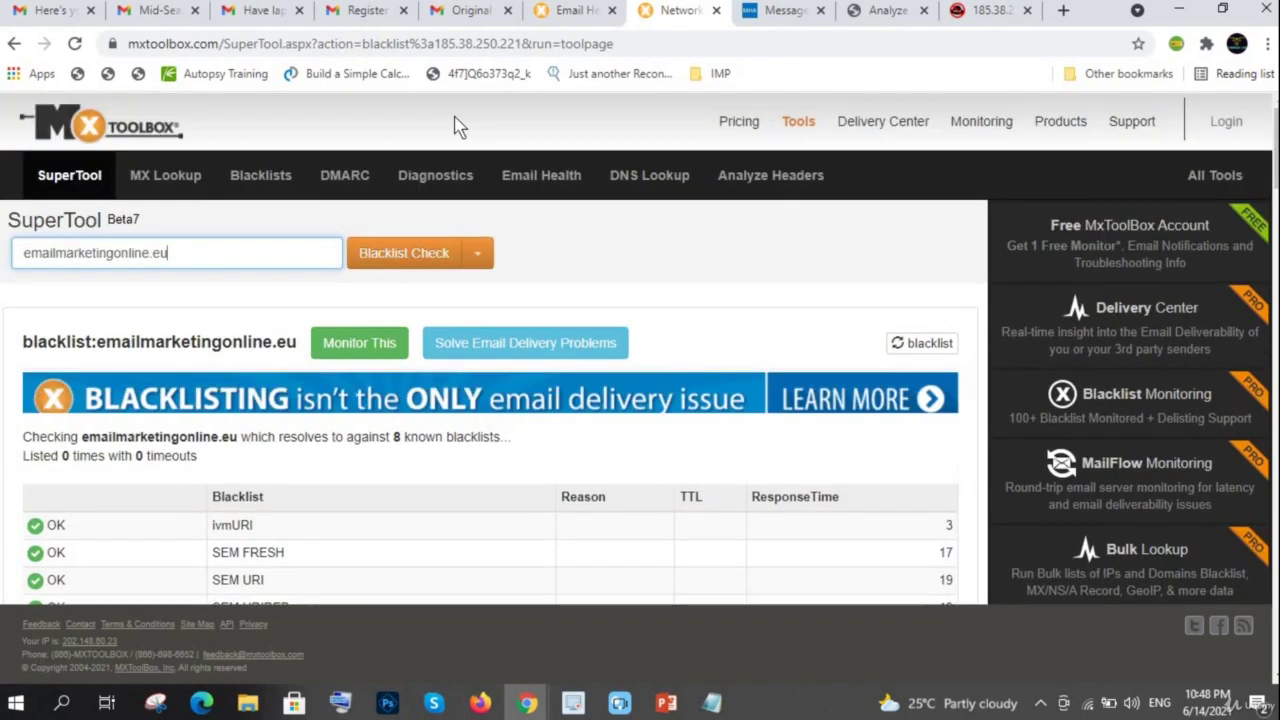
Back in the header analysis, highlight the Delivered-To address and the X-Received IP.
click(583, 14)
scroll(590, 358, down, 1)
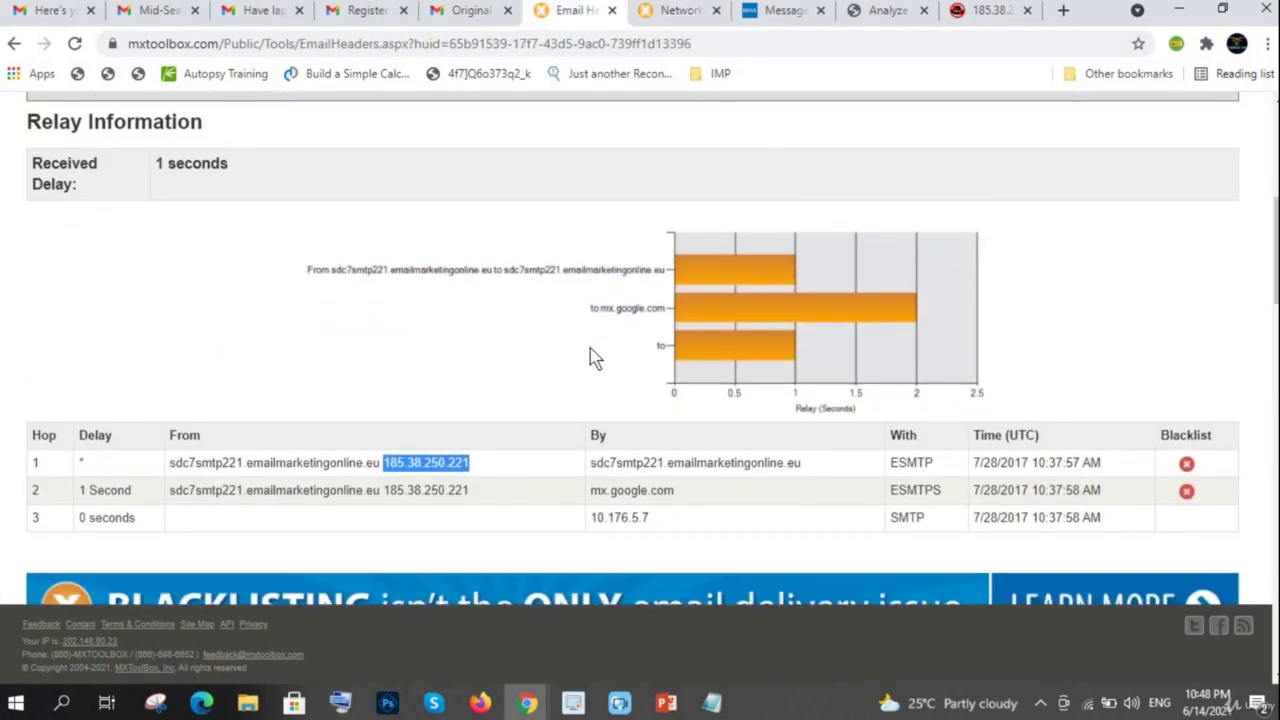
scroll(590, 358, down, 3)
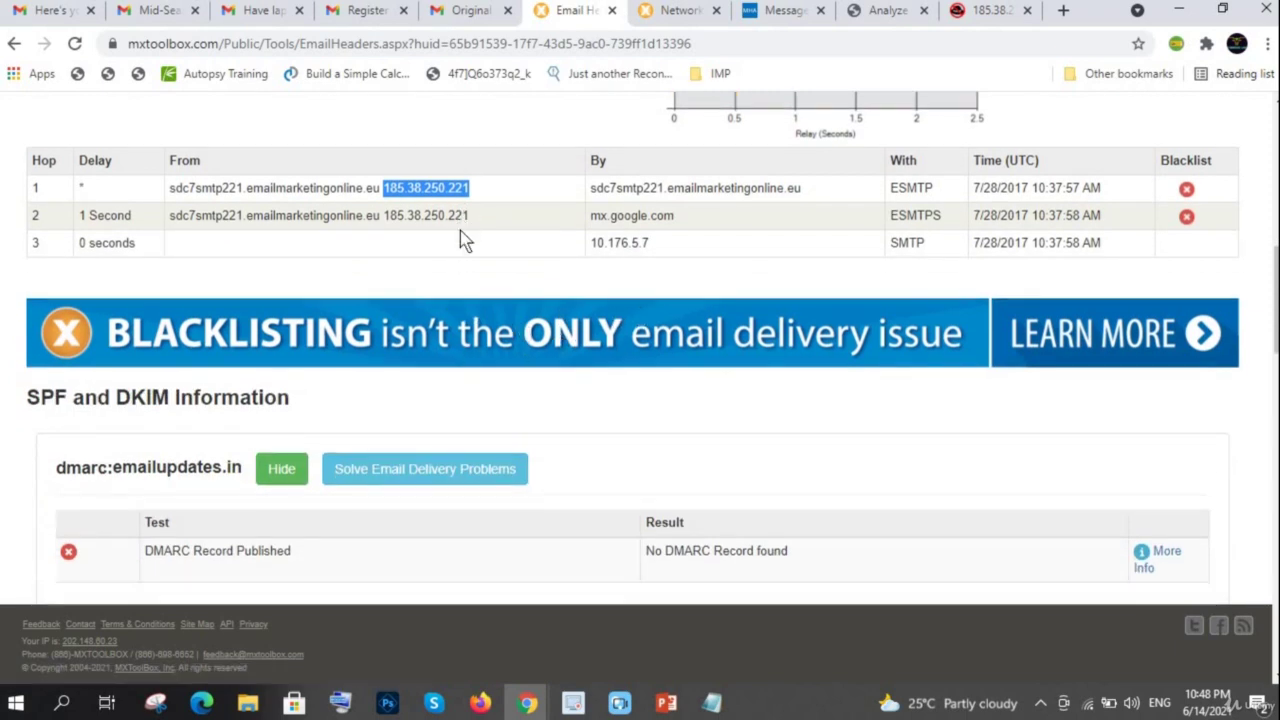
scroll(459, 295, down, 4)
scroll(459, 314, down, 2)
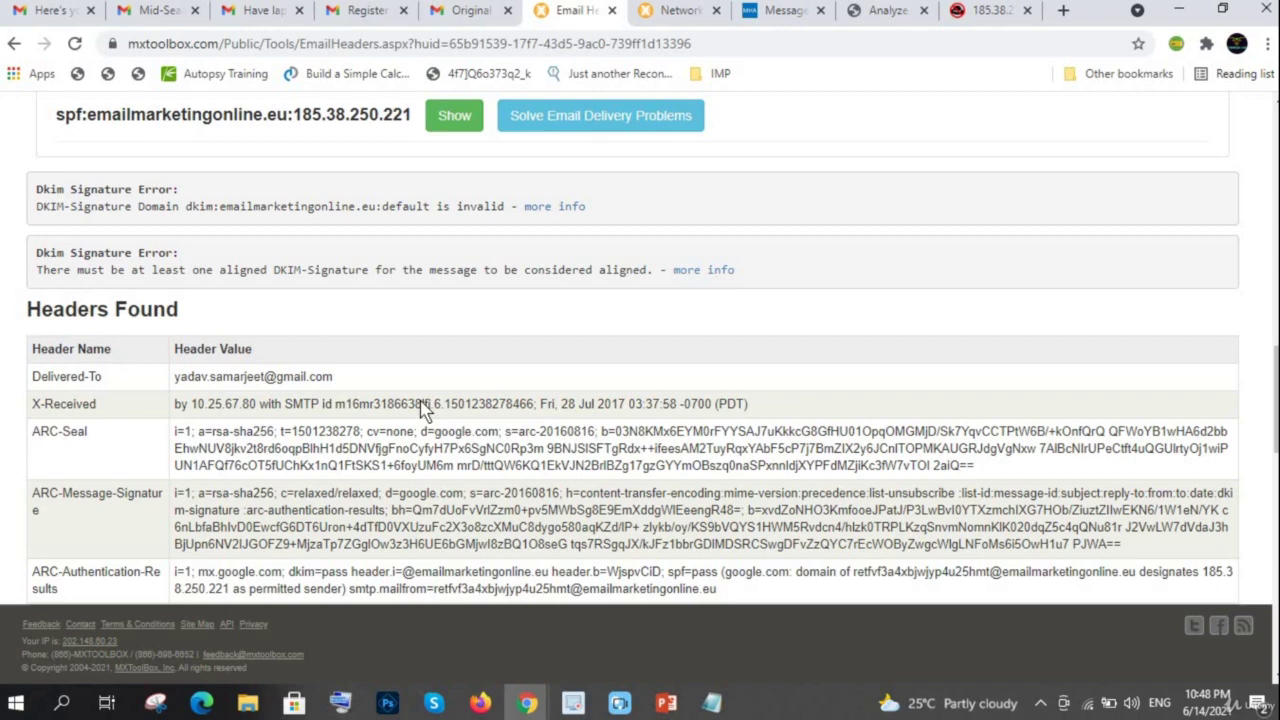
scroll(428, 428, down, 1)
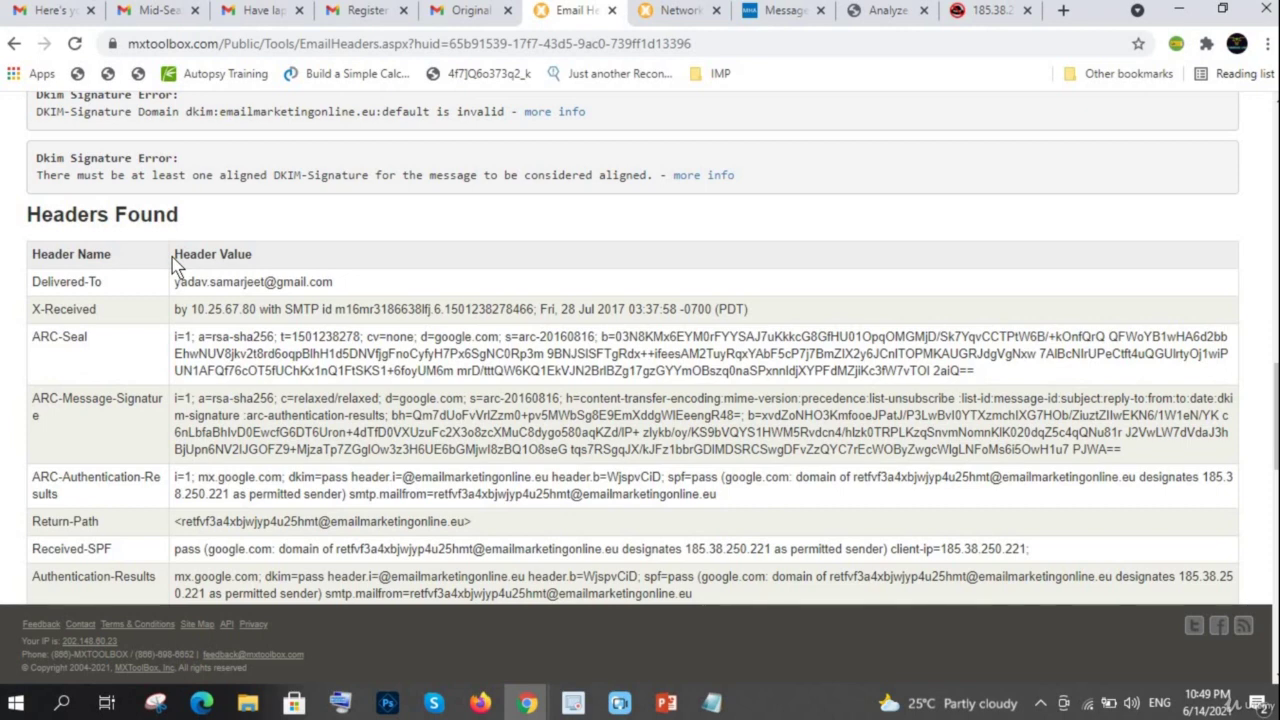
scroll(170, 262, down, 1)
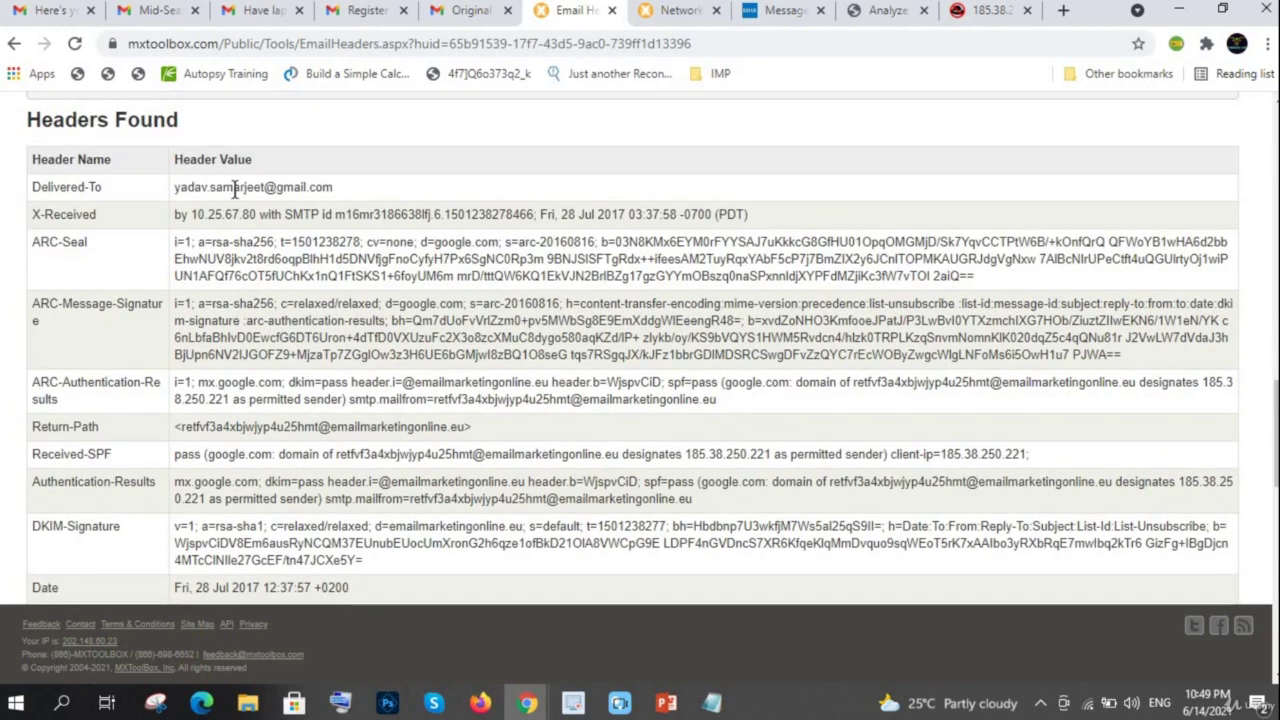
scroll(343, 280, up, 1)
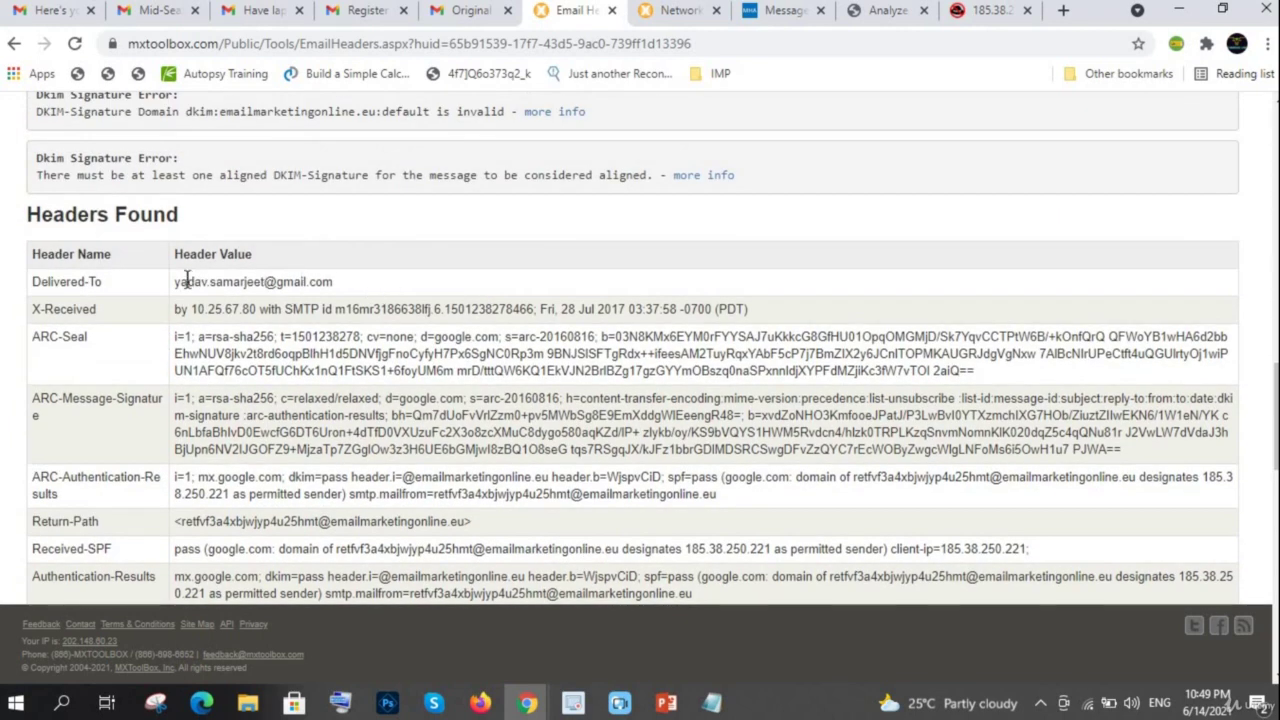
triple_click(186, 281)
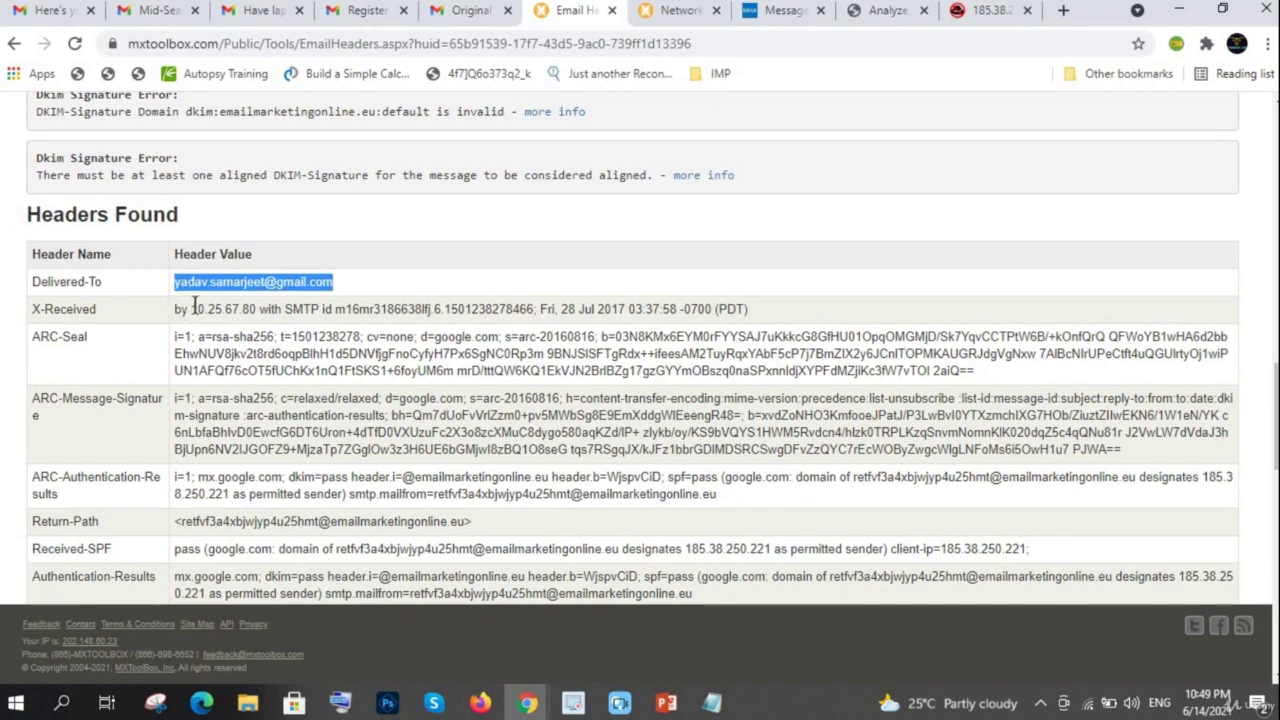
drag(196, 309, 636, 316)
click(855, 320)
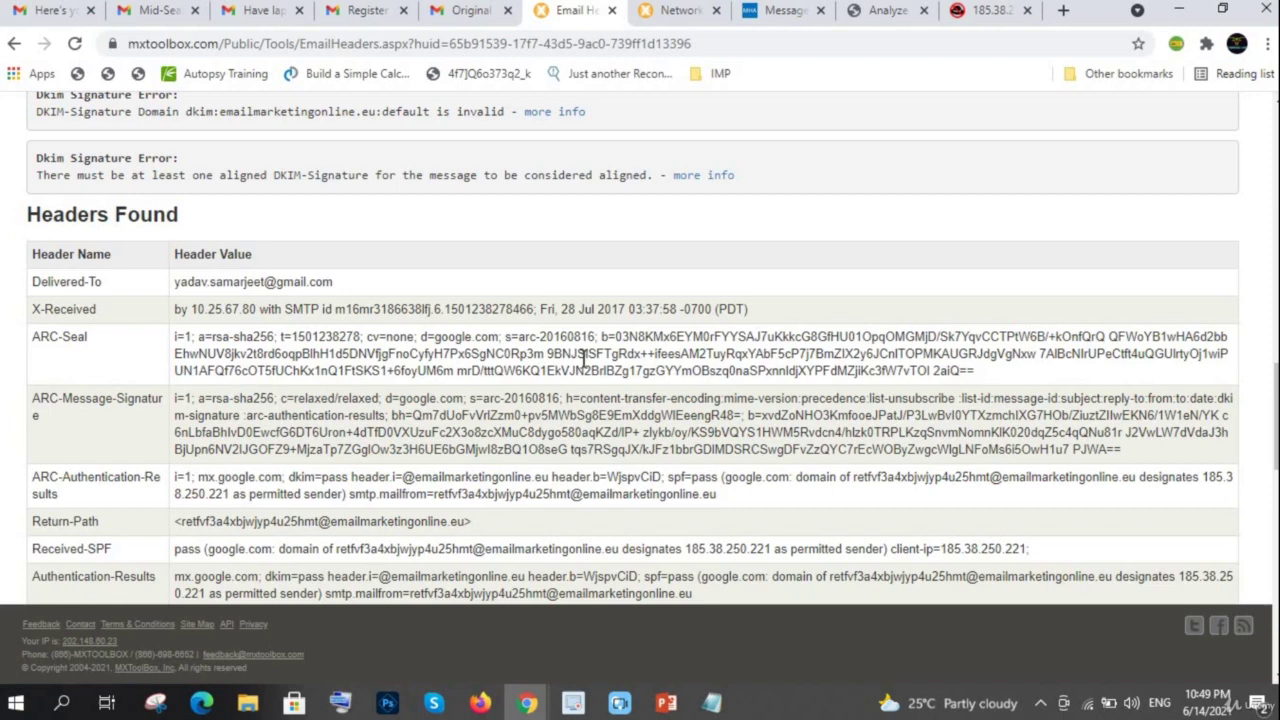
scroll(765, 340, down, 3)
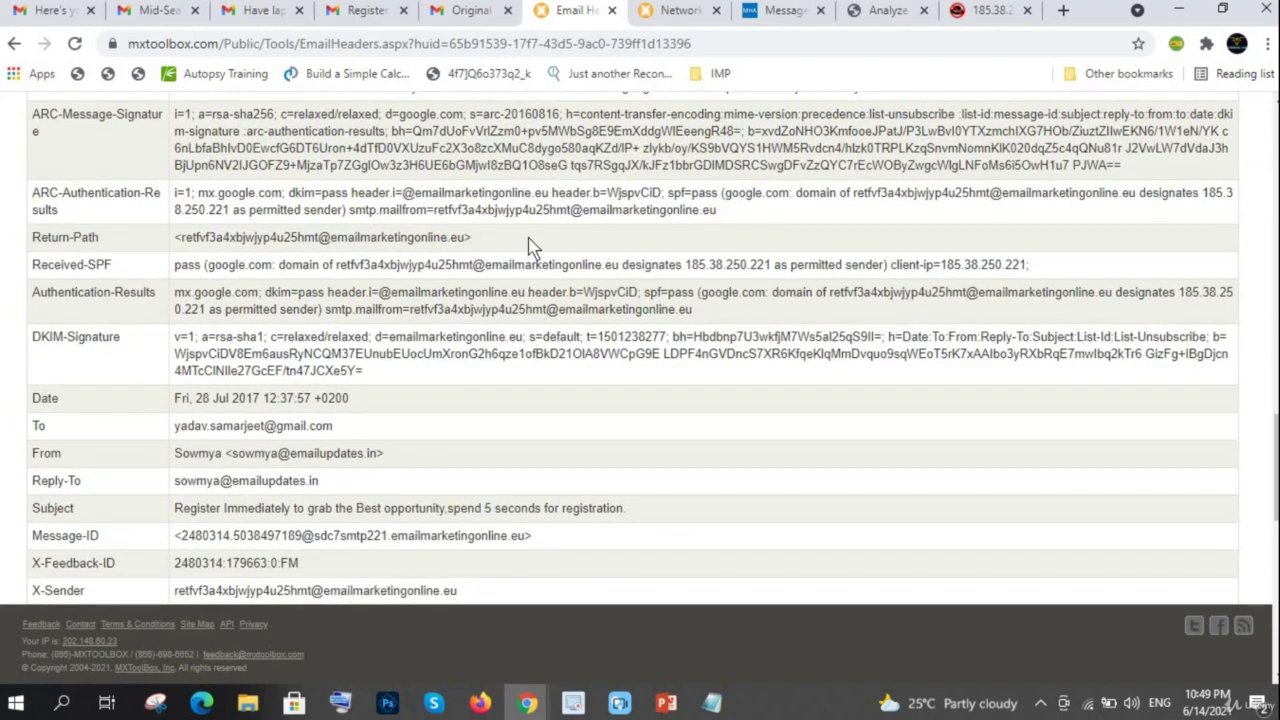
Compare the emailmarketingonline.eu Return-Path address against the emailupdates.in From address.
drag(472, 240, 172, 250)
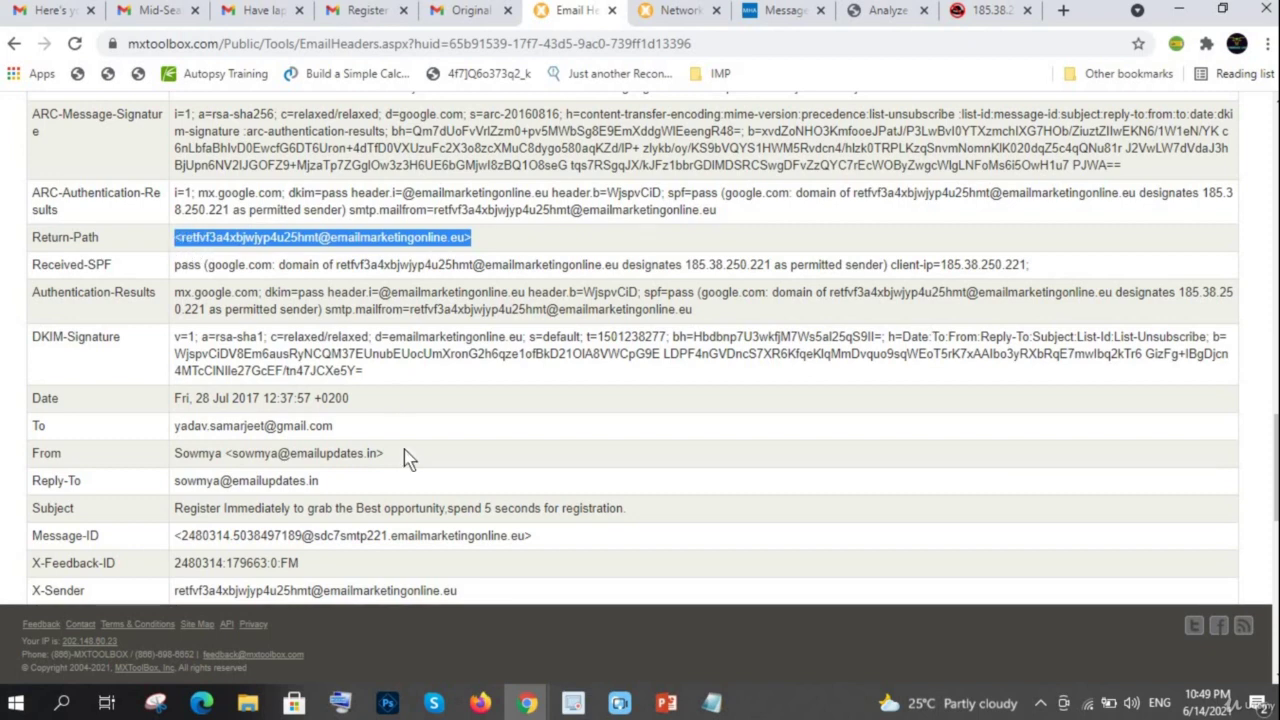
click(378, 457)
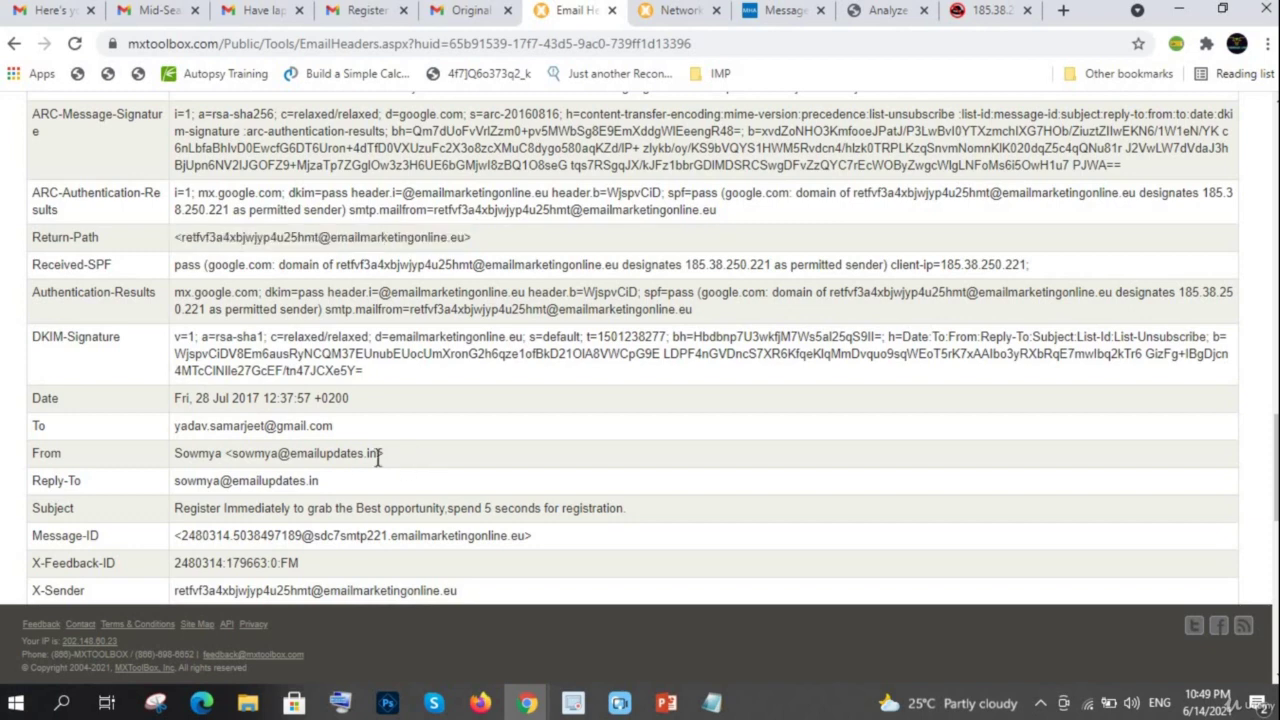
drag(214, 470, 172, 475)
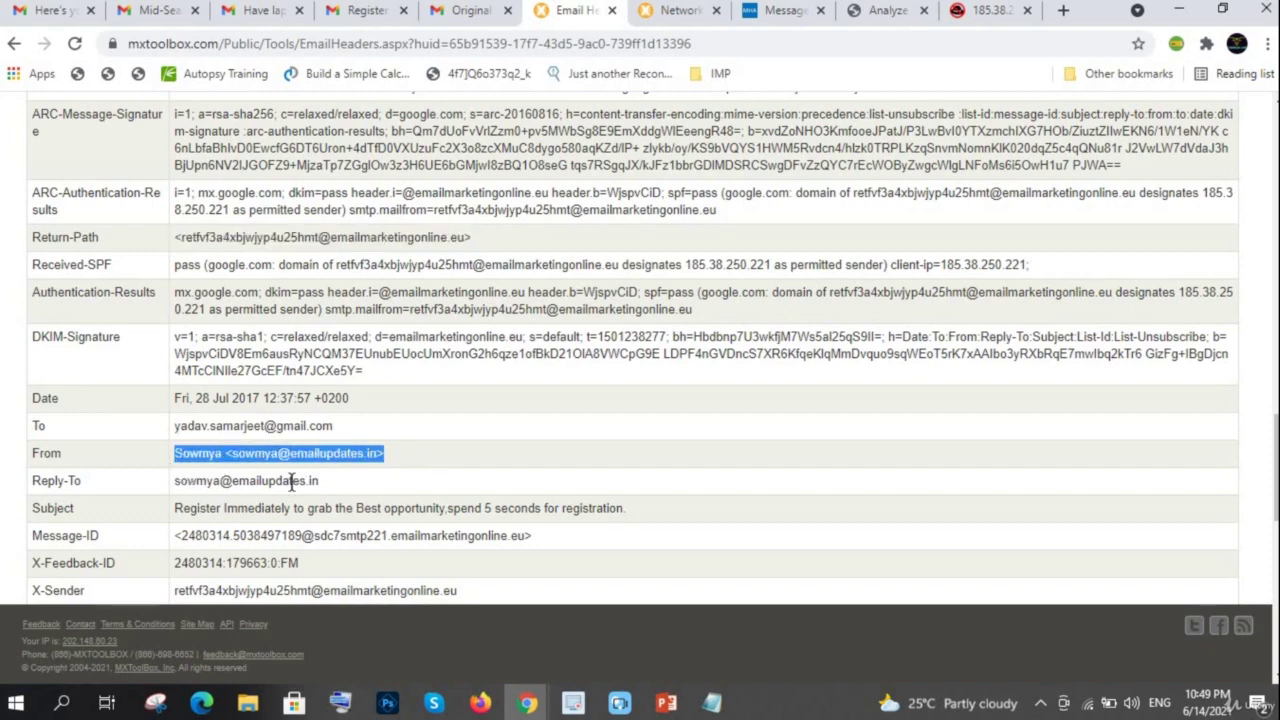
click(322, 457)
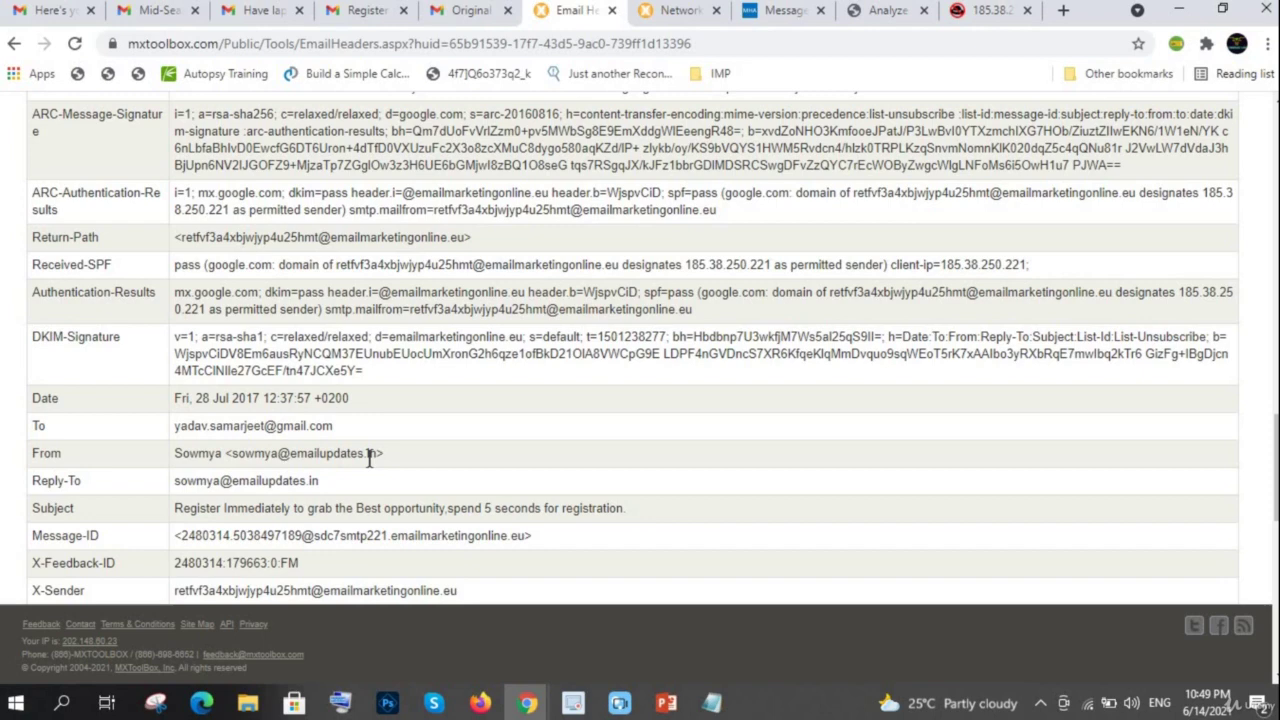
drag(384, 457, 302, 466)
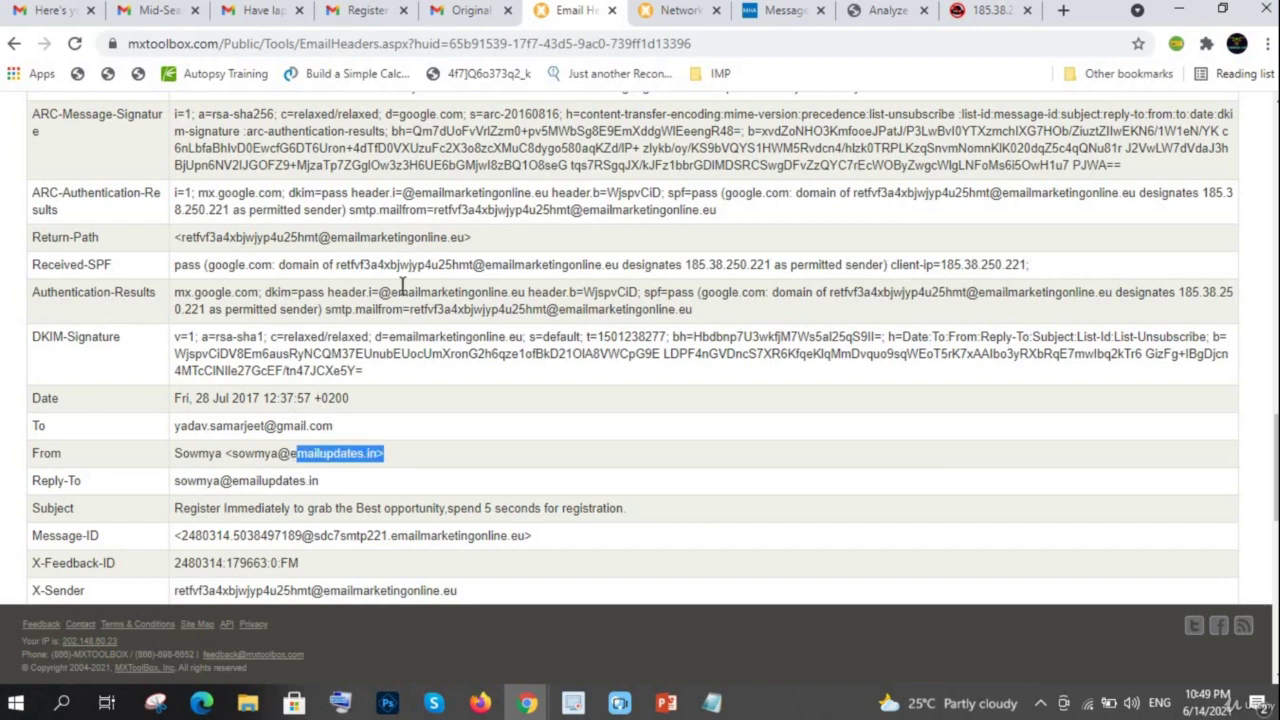
drag(498, 240, 150, 243)
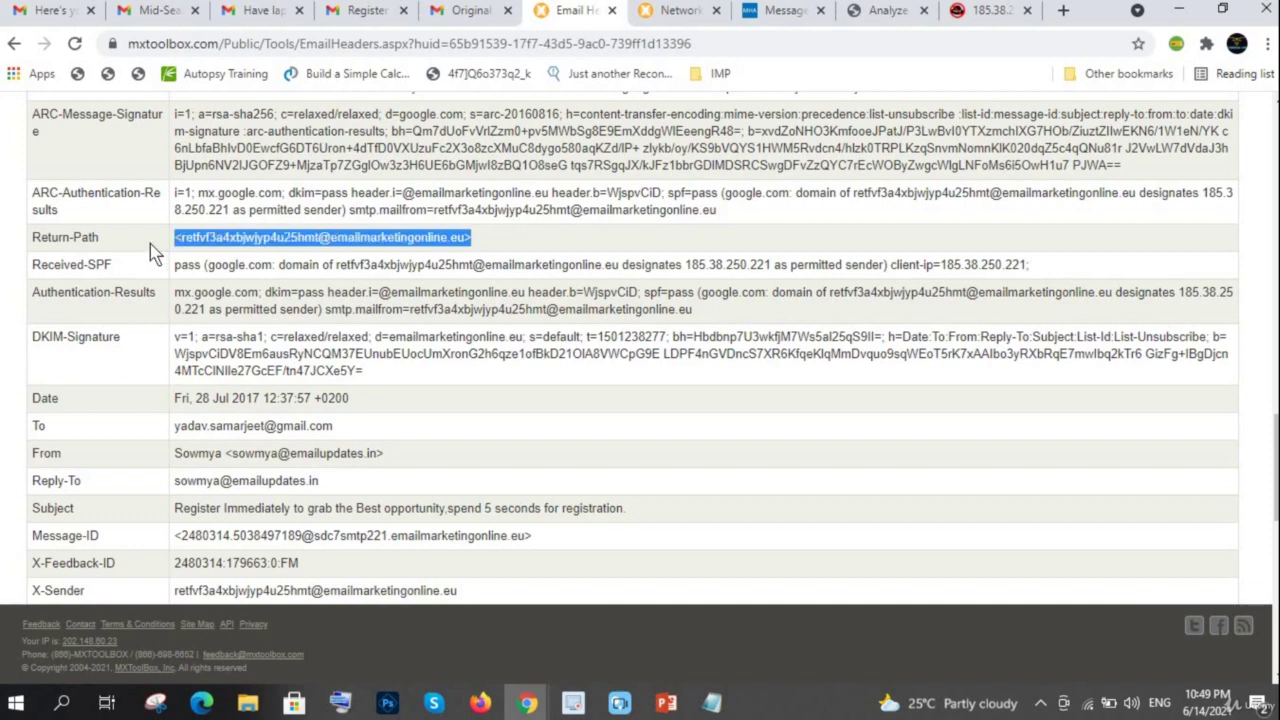
drag(415, 462, 165, 462)
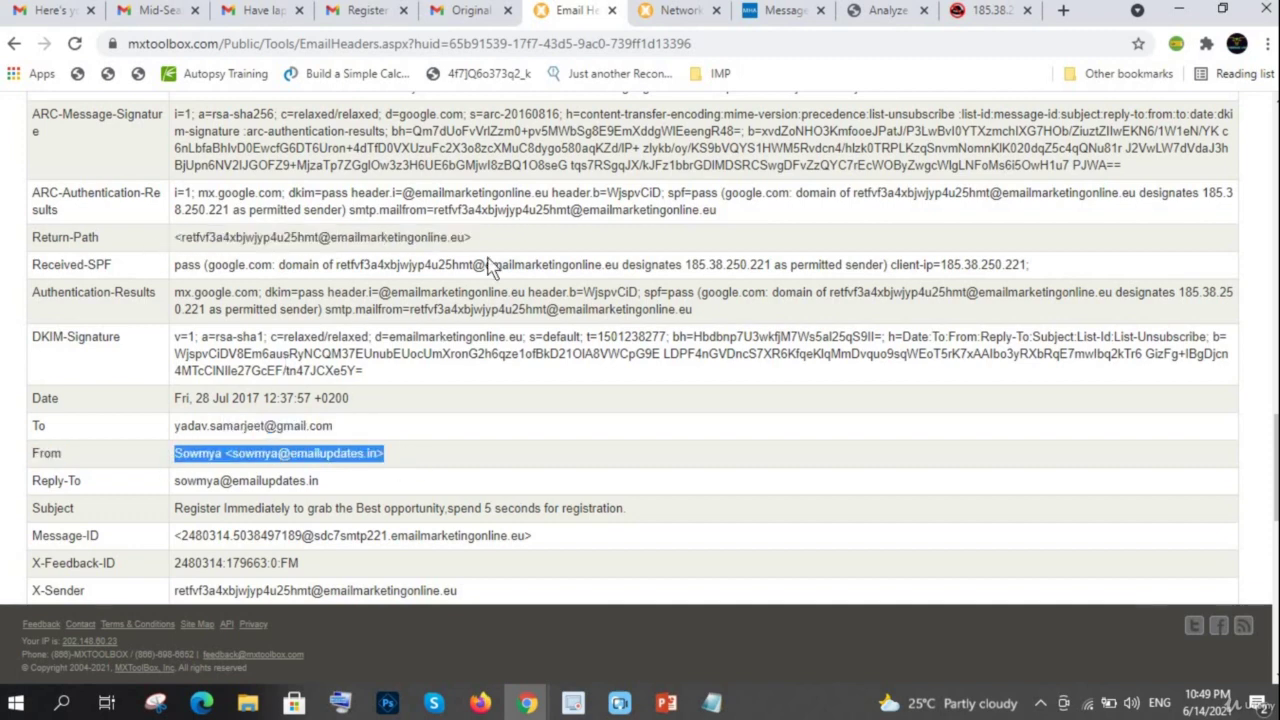
drag(471, 240, 114, 233)
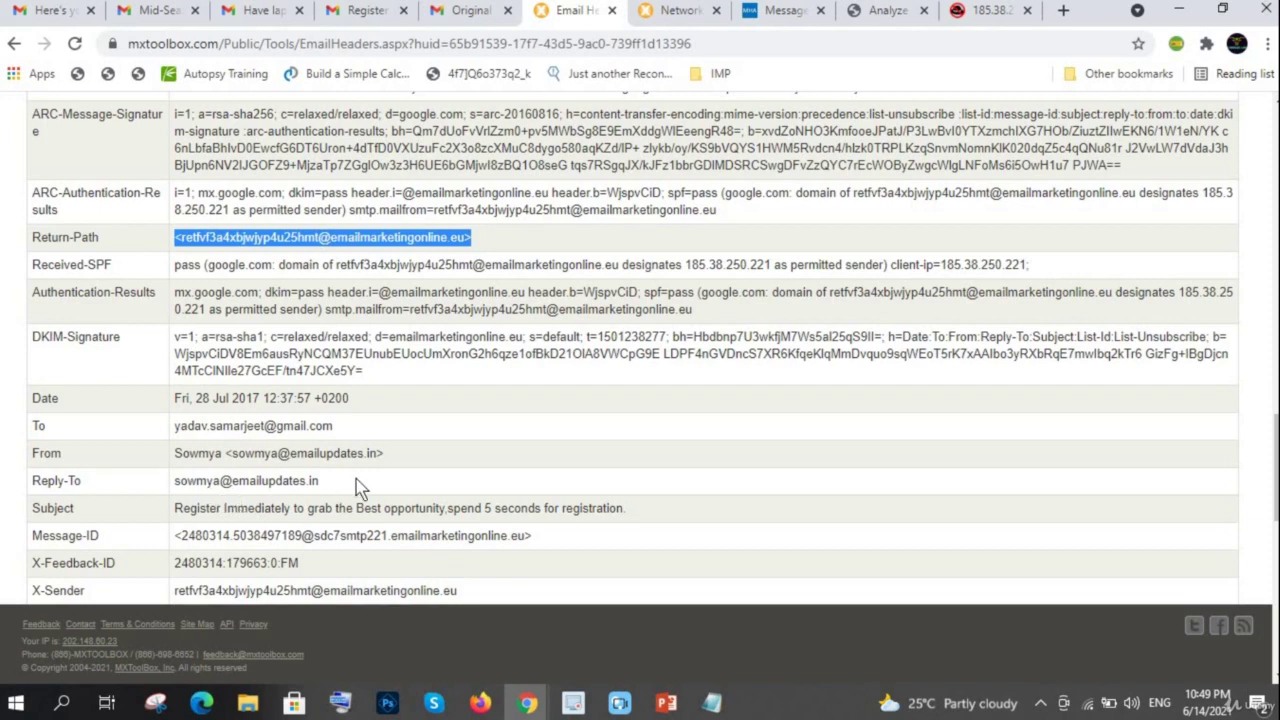
Highlight the Subject line and the sending host in the Message-ID.
scroll(361, 487, down, 1)
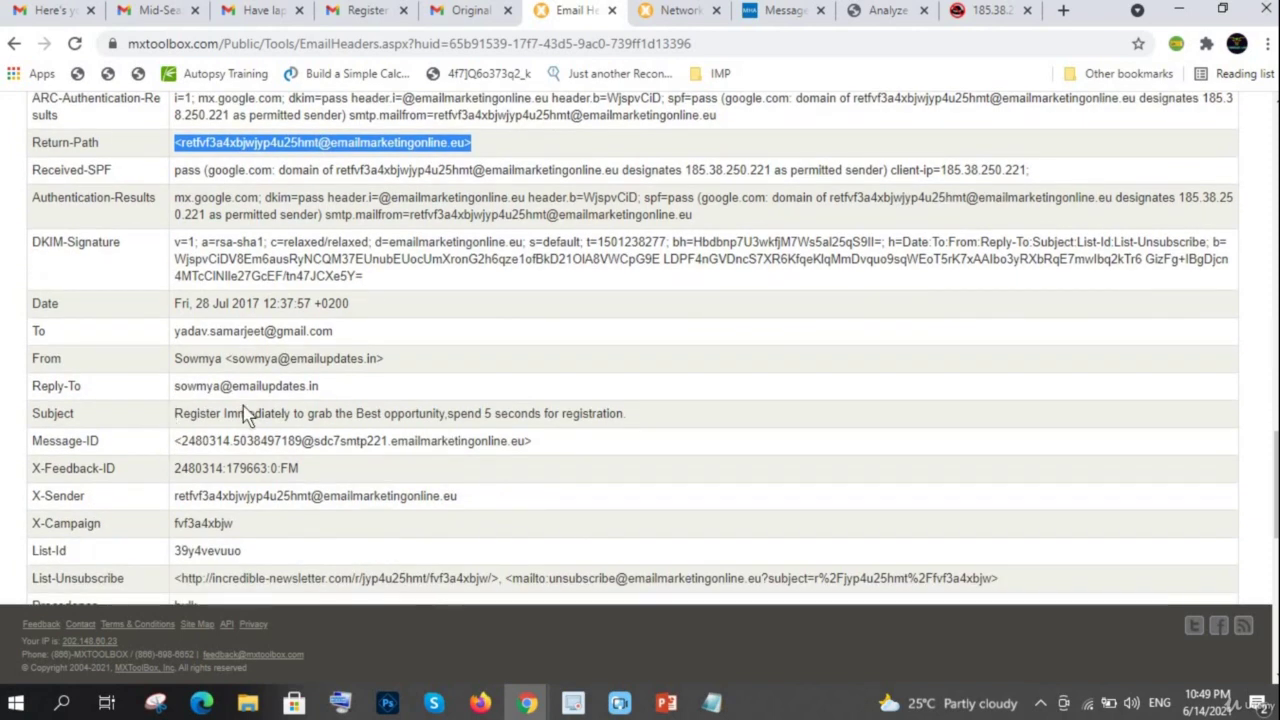
scroll(230, 380, down, 1)
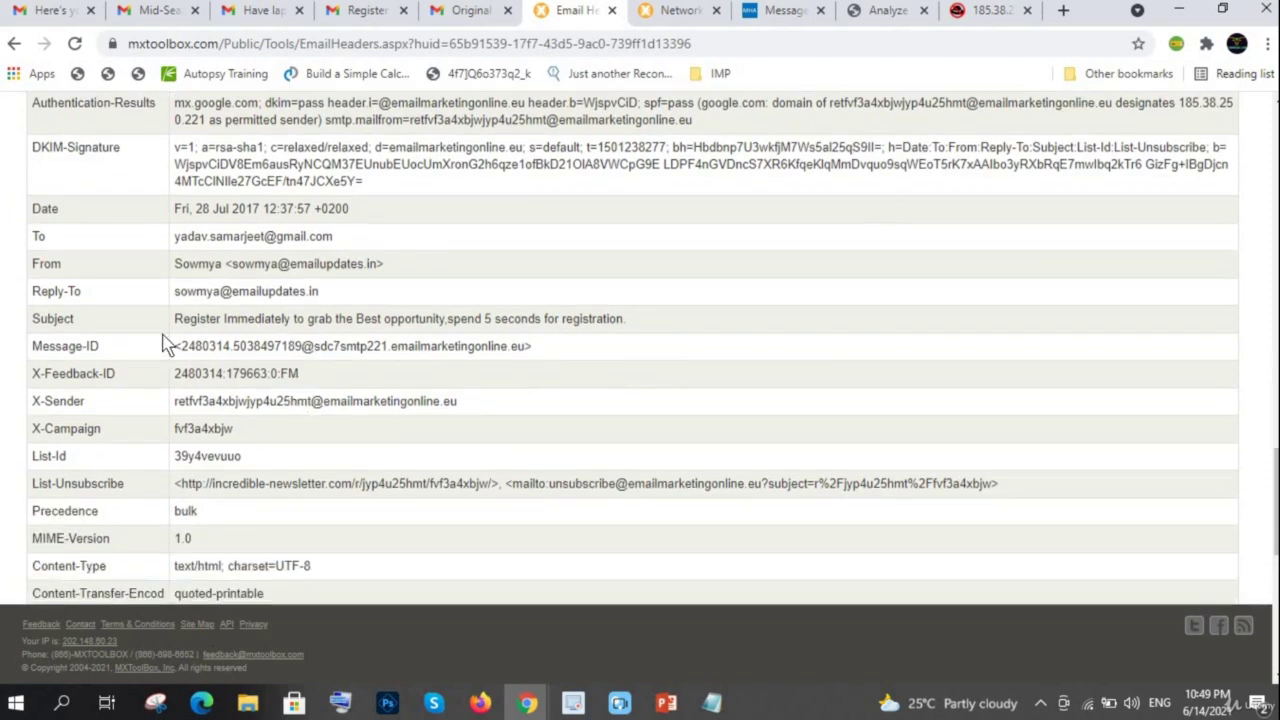
drag(235, 320, 698, 330)
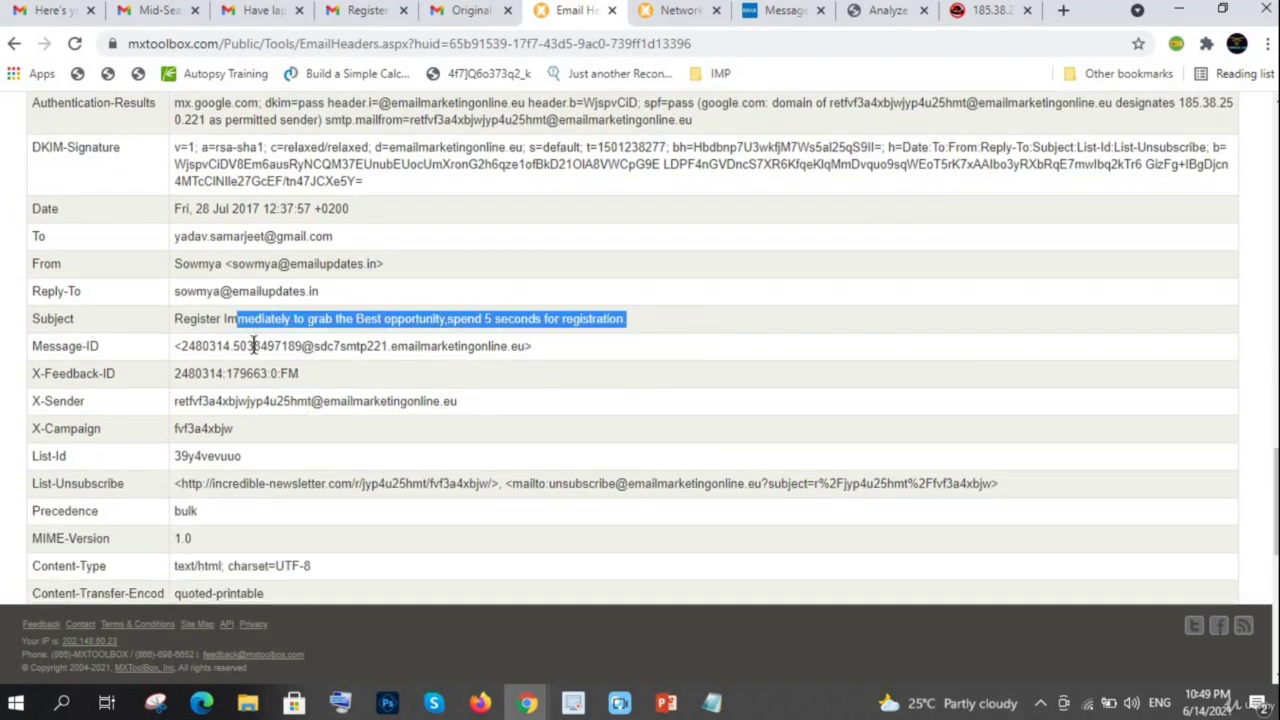
drag(254, 345, 600, 351)
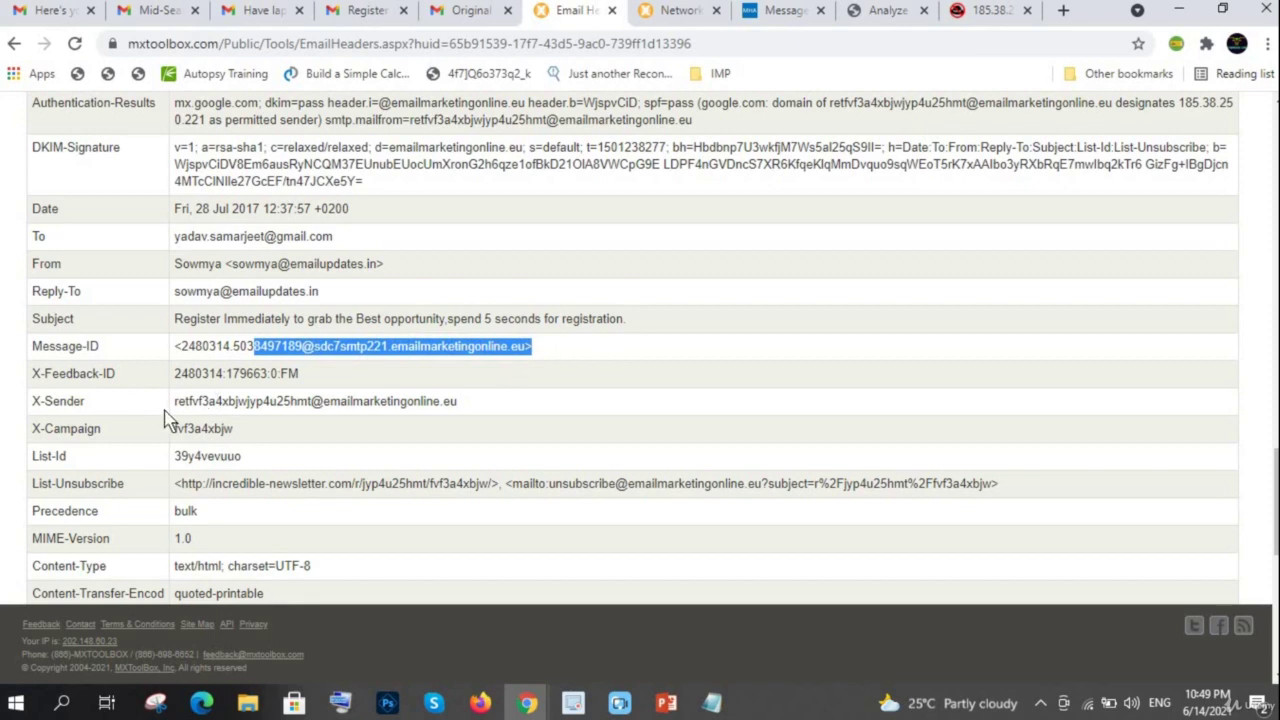
Review the Received Header and relay hop table, then return to Delivery Information.
scroll(187, 416, down, 1)
scroll(187, 416, down, 1)
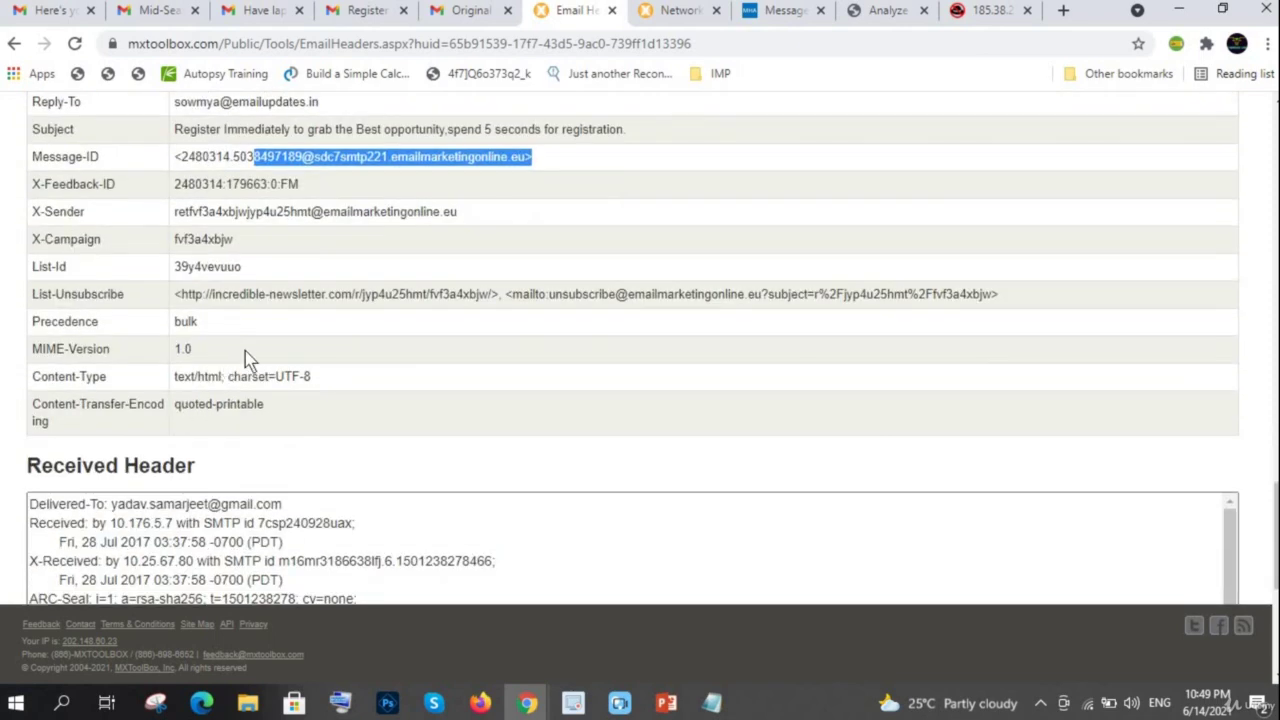
scroll(271, 443, down, 2)
scroll(329, 449, down, 1)
scroll(329, 449, up, 1)
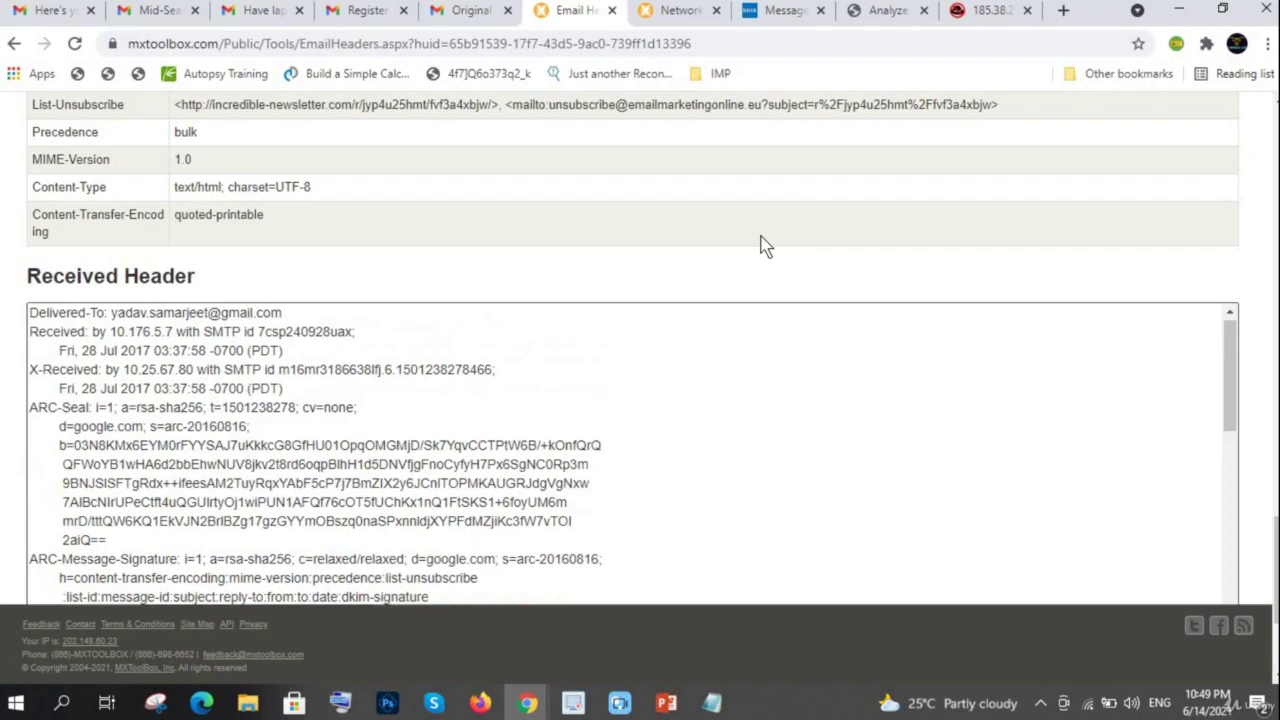
scroll(826, 289, up, 17)
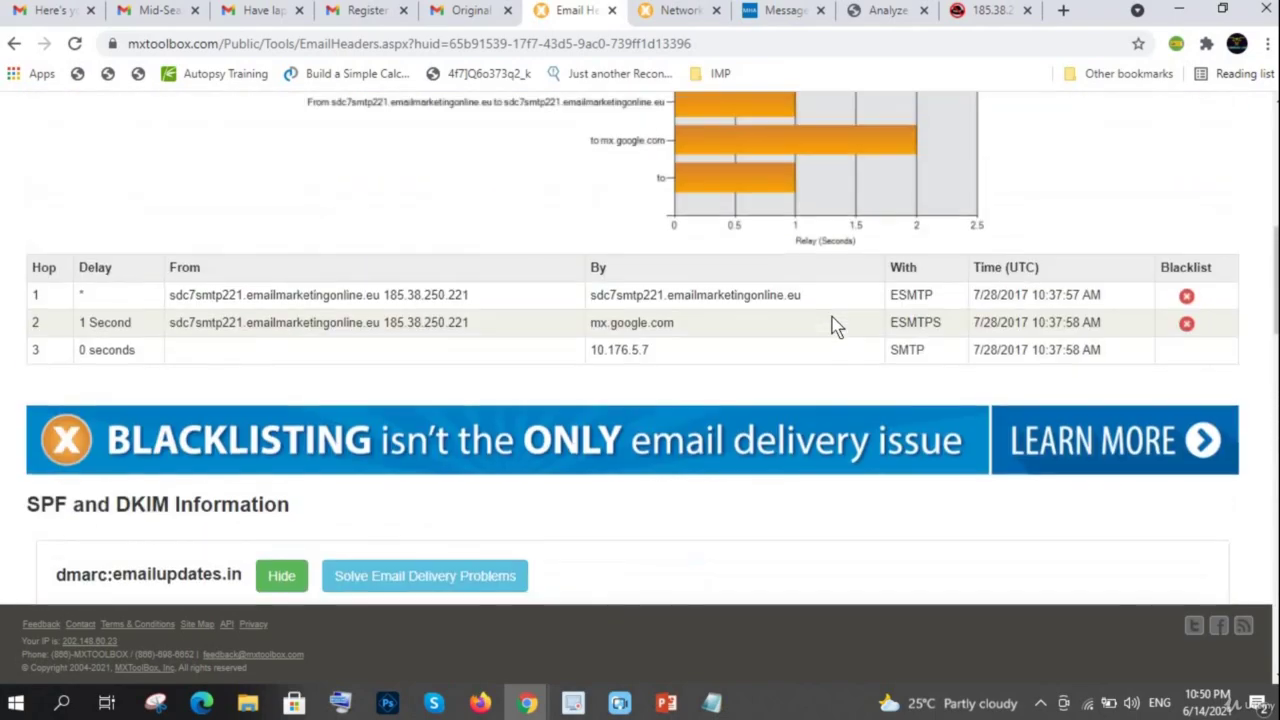
scroll(520, 378, down, 14)
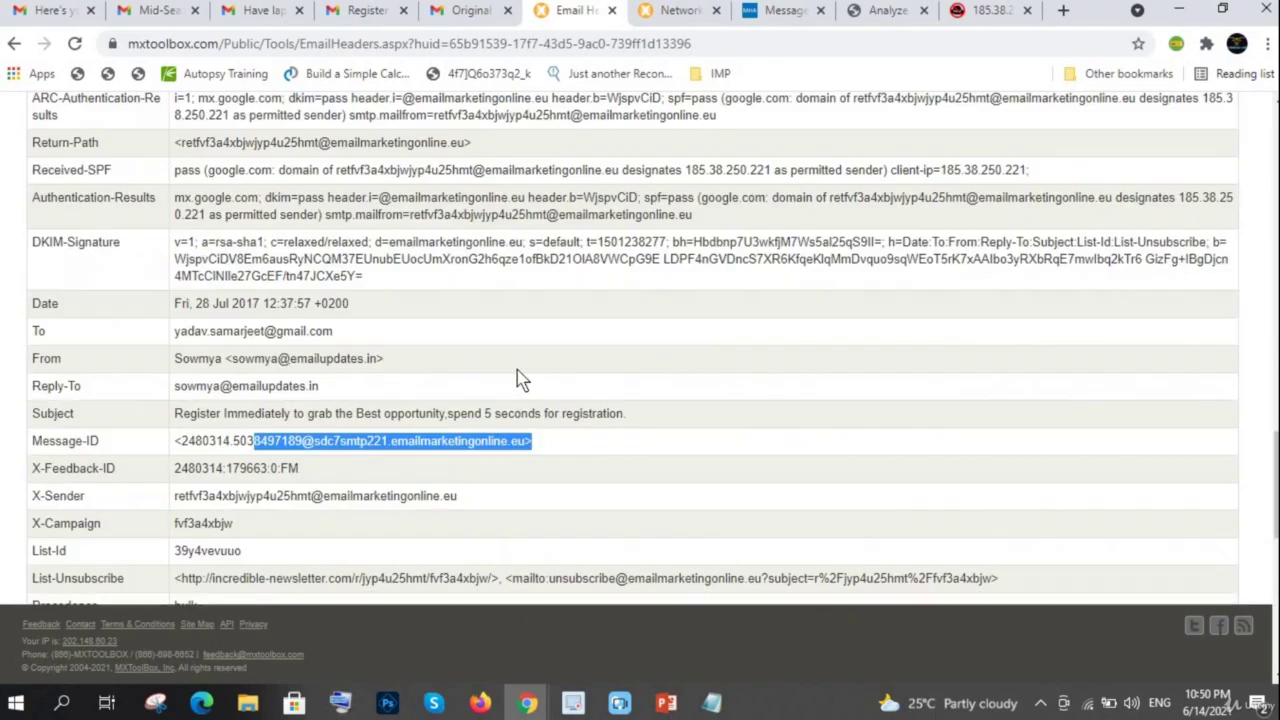
scroll(520, 378, up, 15)
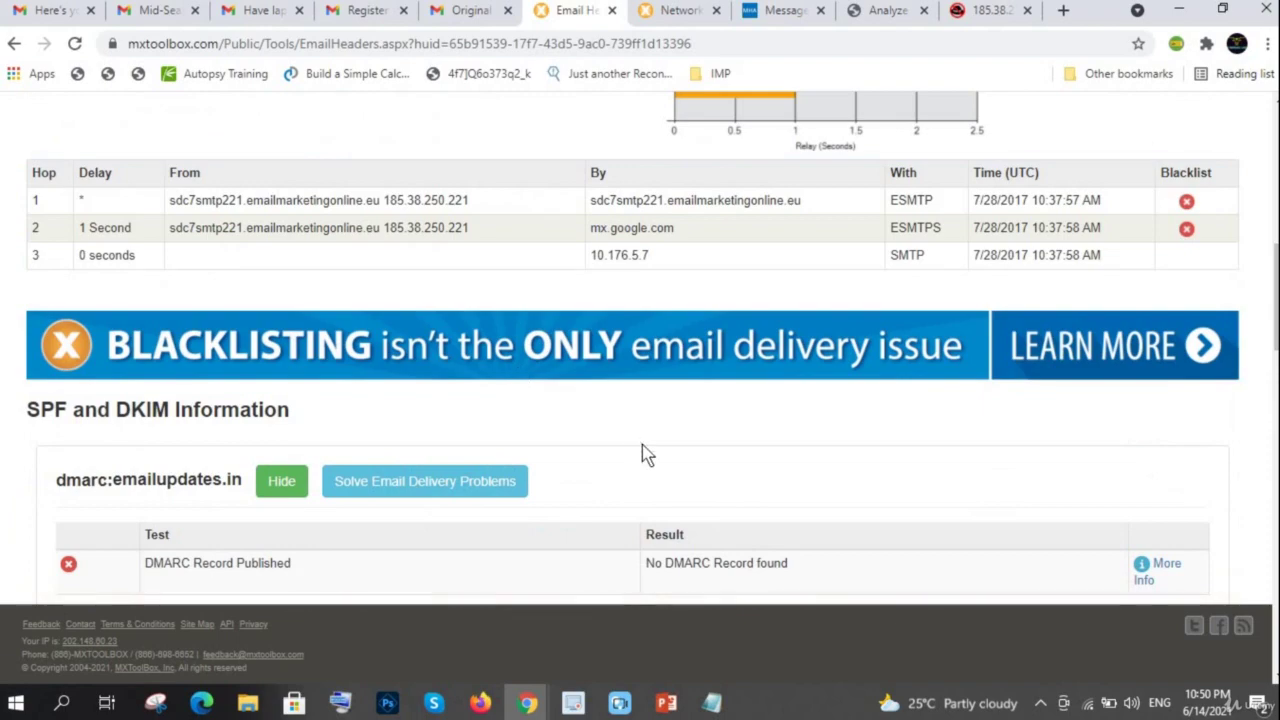
scroll(530, 400, up, 4)
scroll(407, 352, up, 4)
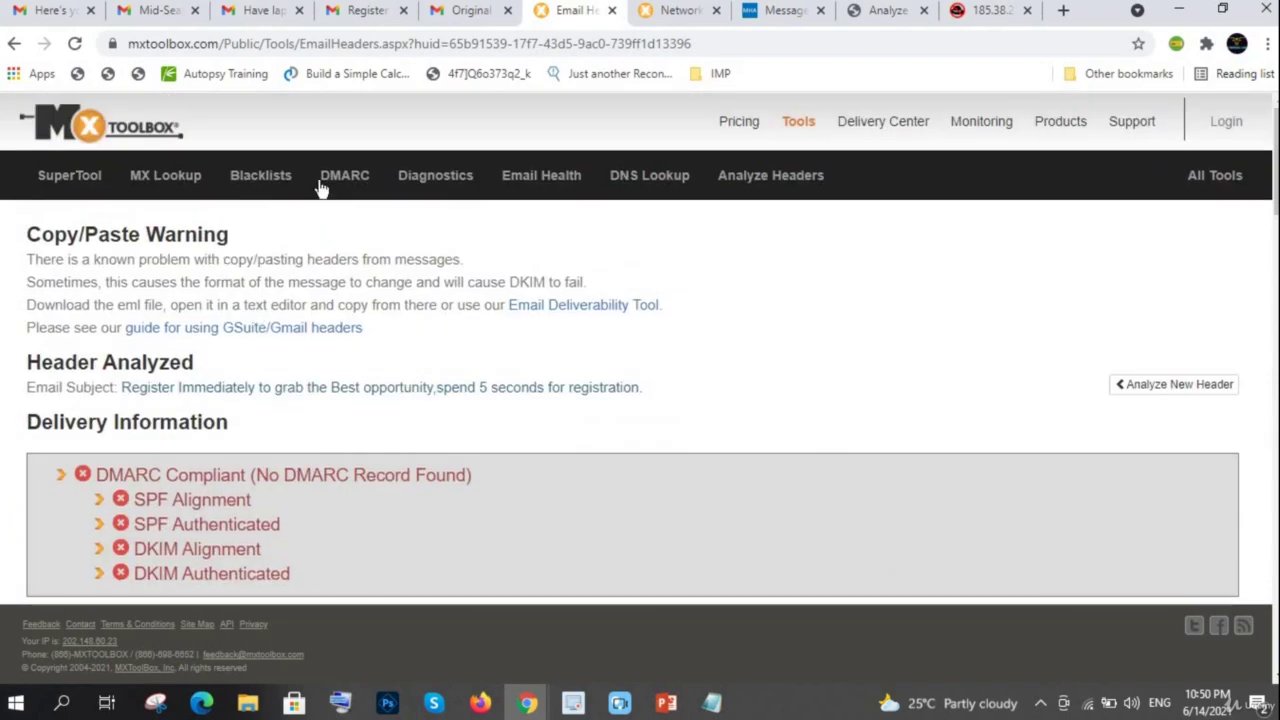
Close the phishing email's Original source tab and go back to the Gmail message list.
click(455, 12)
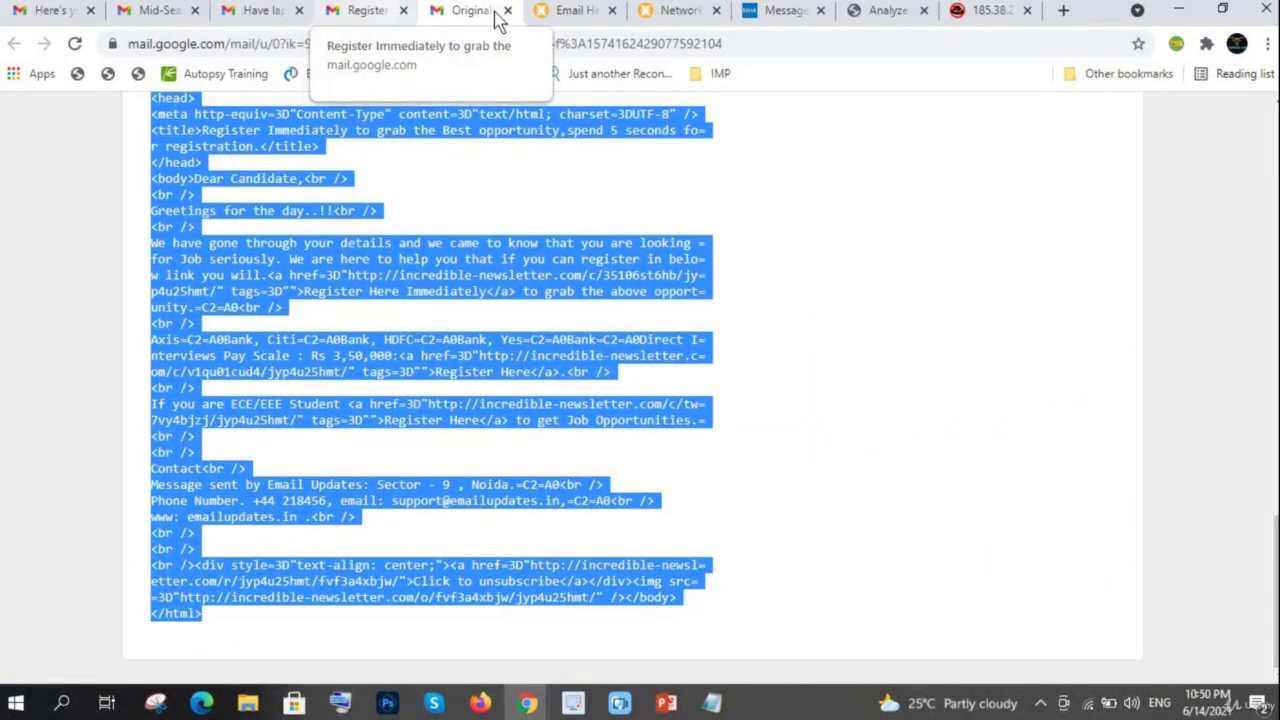
click(535, 12)
click(252, 12)
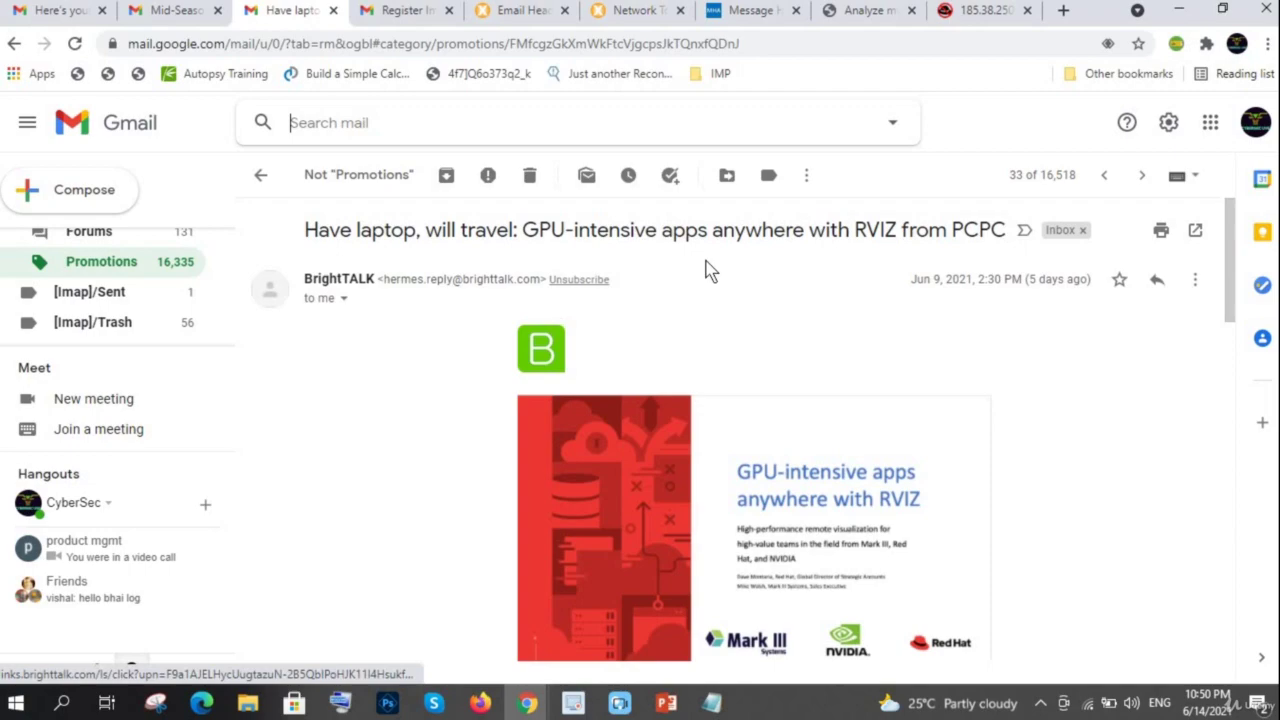
scroll(1030, 405, down, 5)
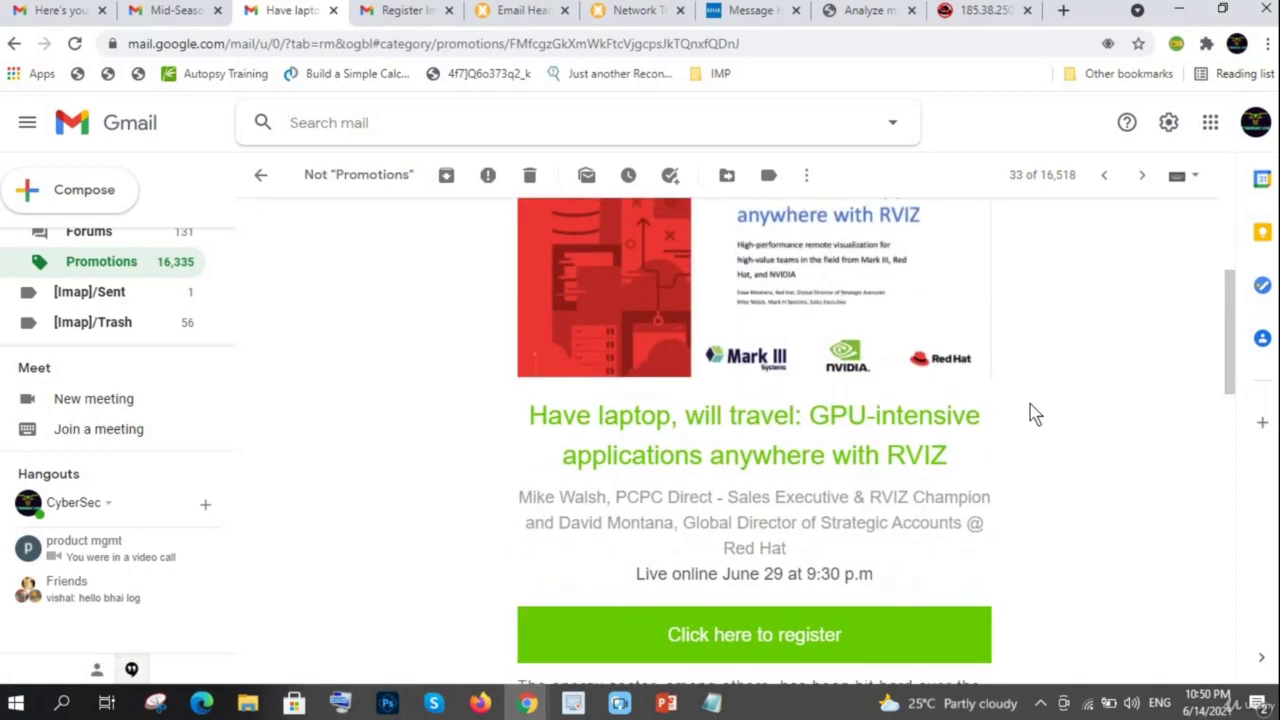
scroll(1030, 405, up, 3)
scroll(1030, 405, down, 3)
scroll(1035, 415, down, 9)
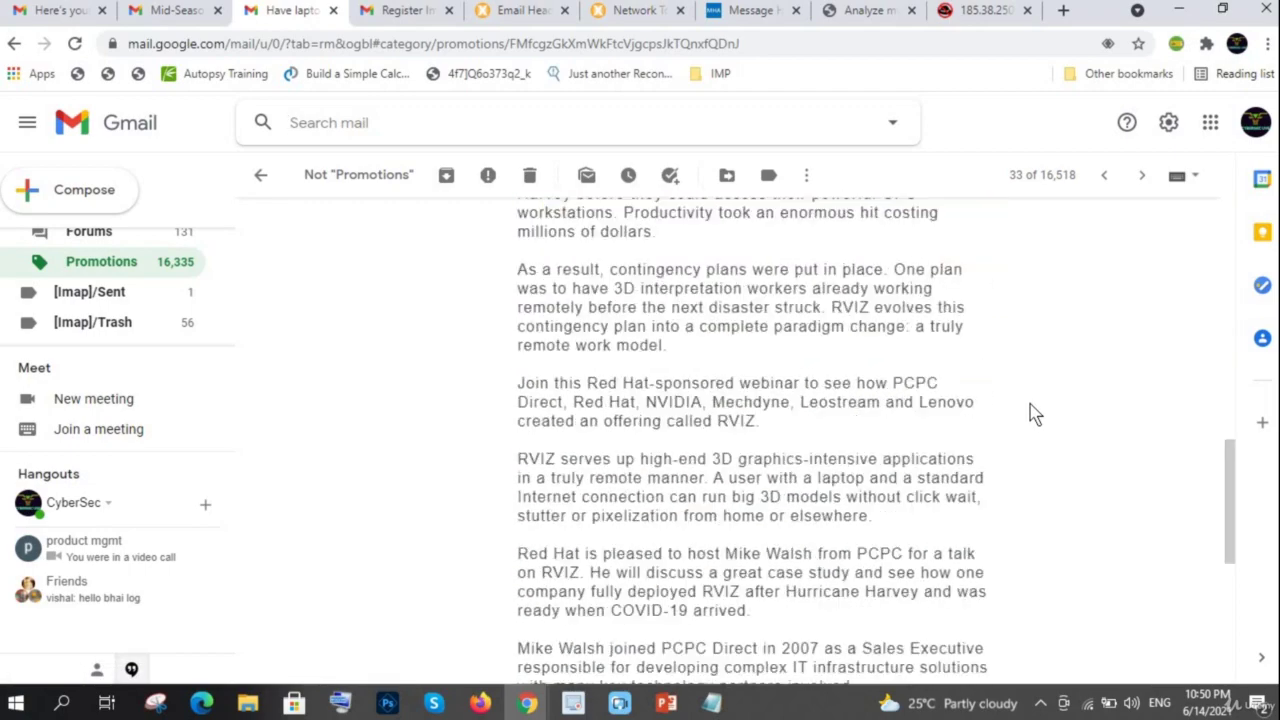
scroll(1036, 415, up, 7)
scroll(1035, 415, up, 8)
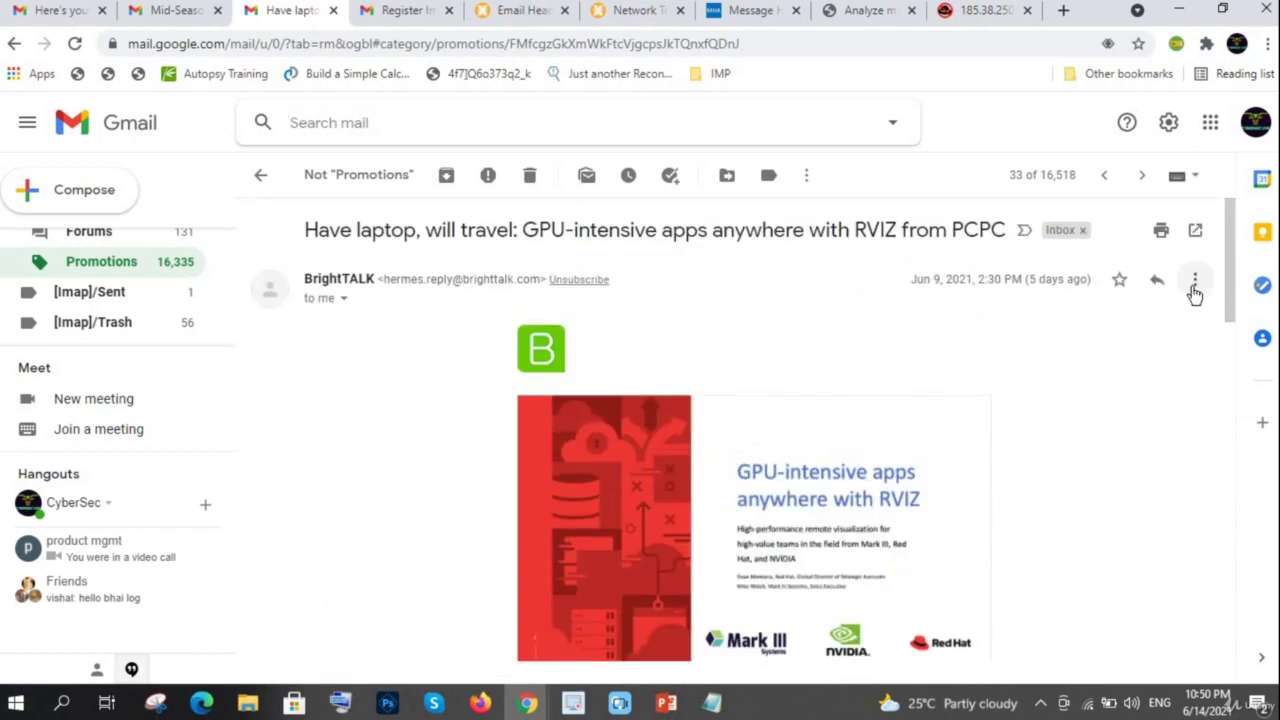
Open Show original for the BrightTALK 'Have laptop, will travel' email and copy the entire raw source.
click(1194, 282)
click(1070, 559)
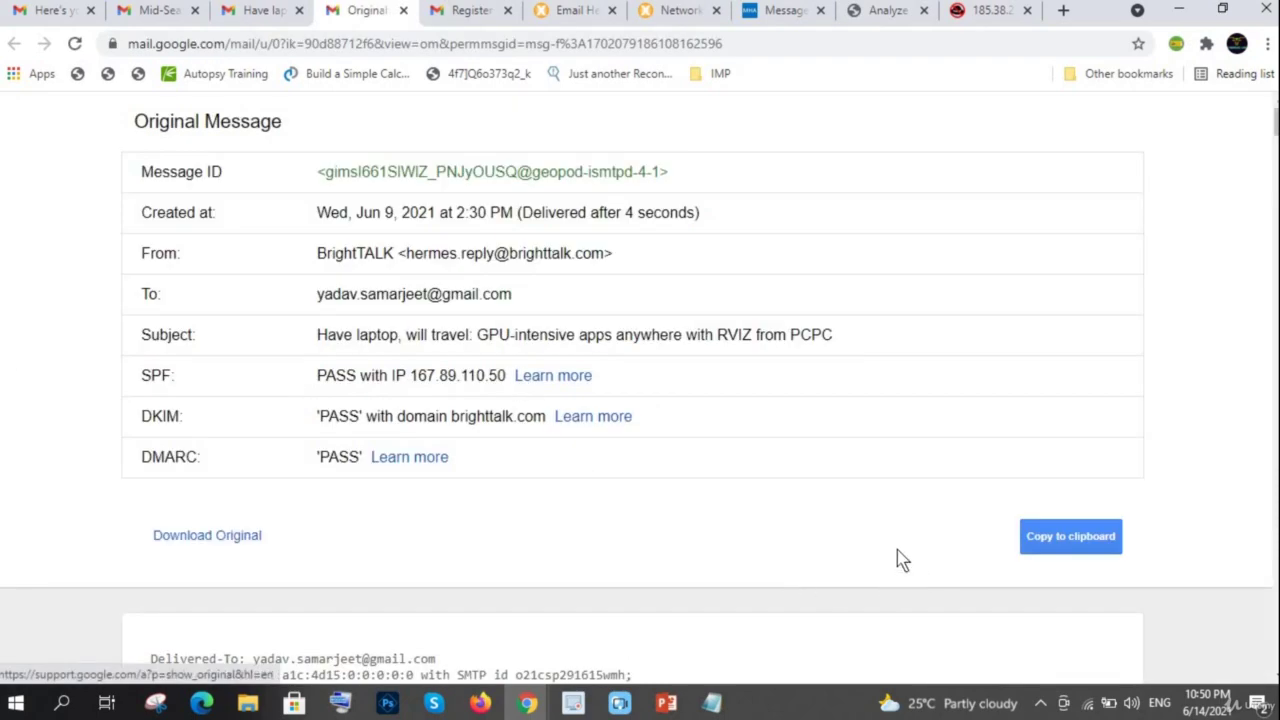
scroll(897, 560, down, 4)
drag(150, 280, 457, 610)
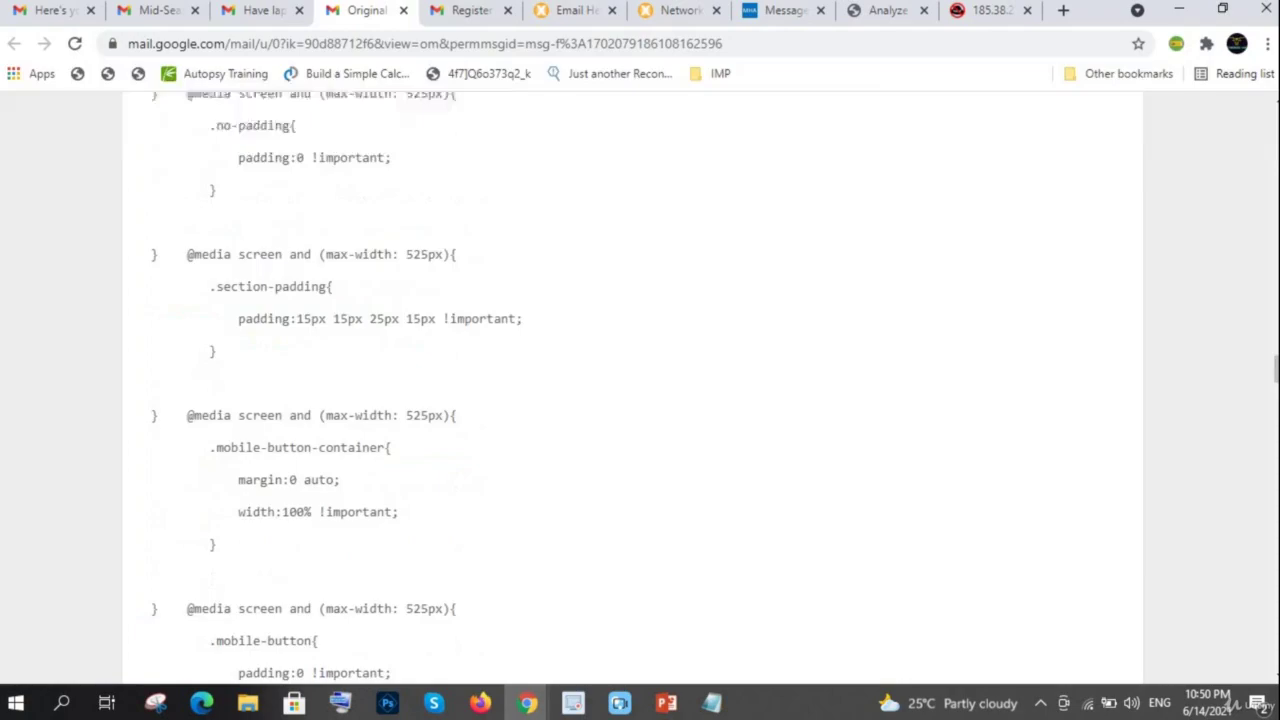
key(ctrl+a)
scroll(640, 400, down, 20)
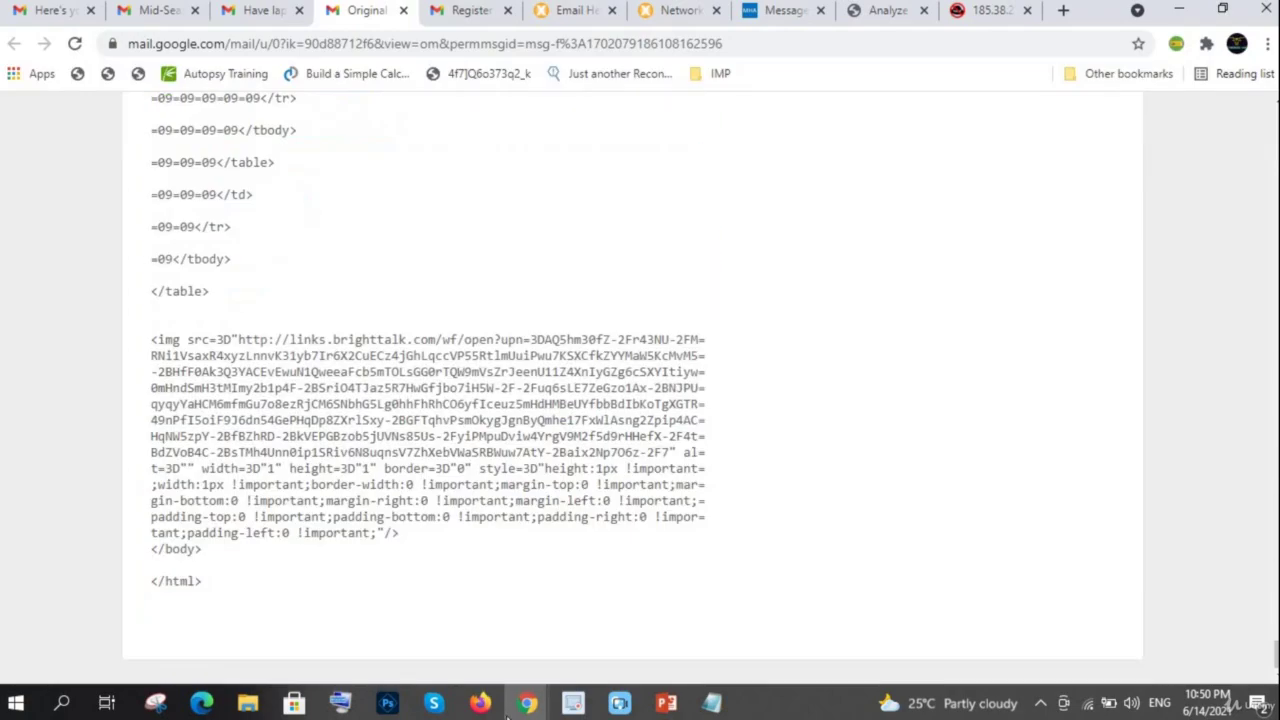
key(ctrl+a)
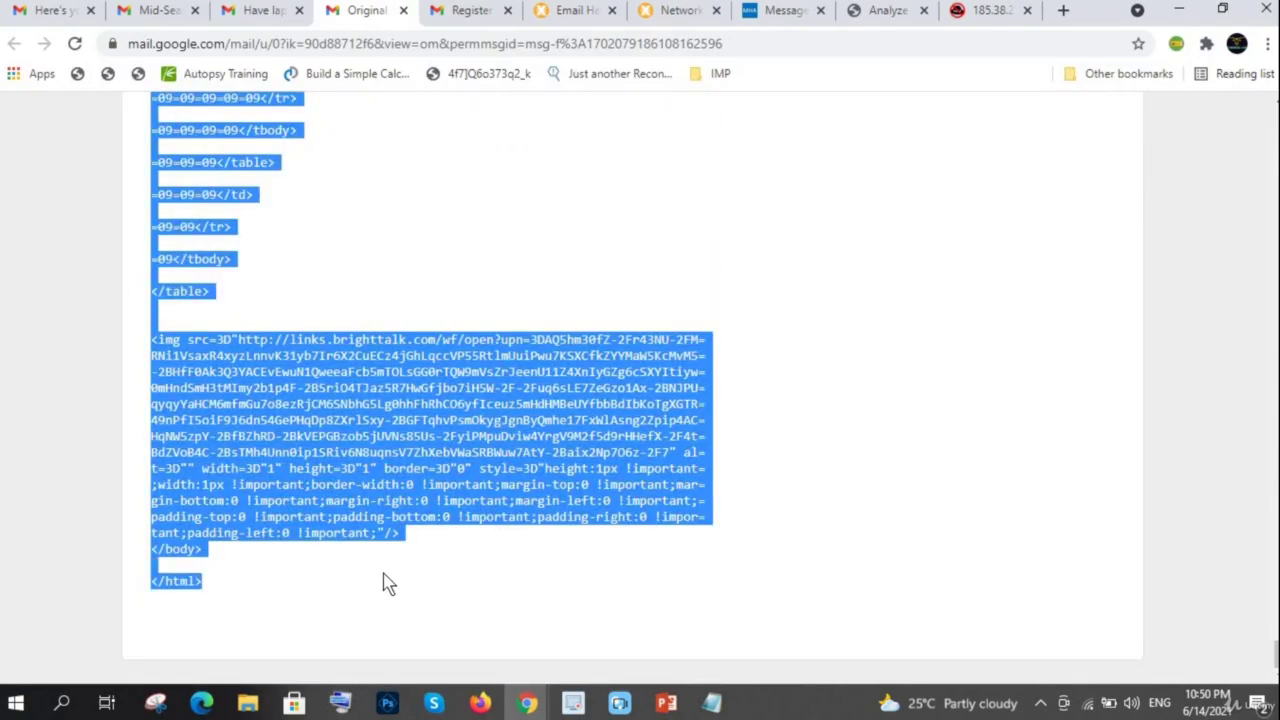
key(ctrl+Tab)
key(ctrl+Tab)
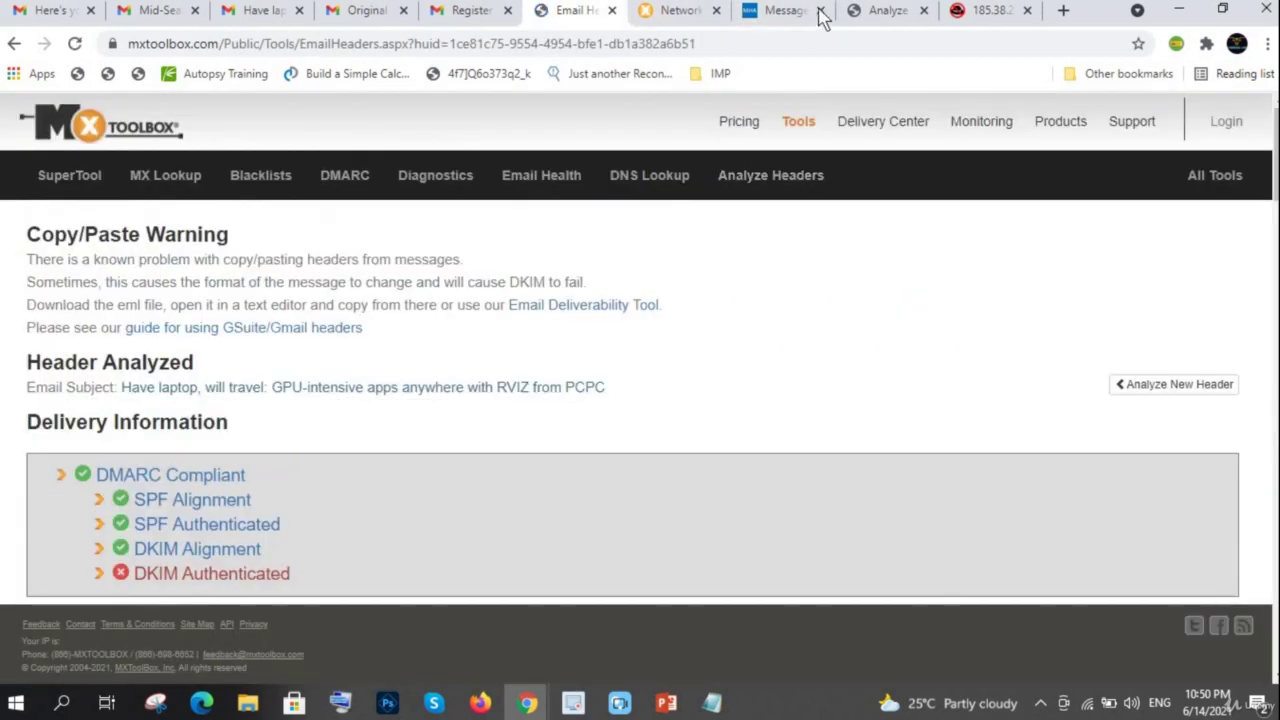
Paste the BrightTALK source into Message Header Analyzer and run the analysis.
click(805, 11)
key(ctrl+v)
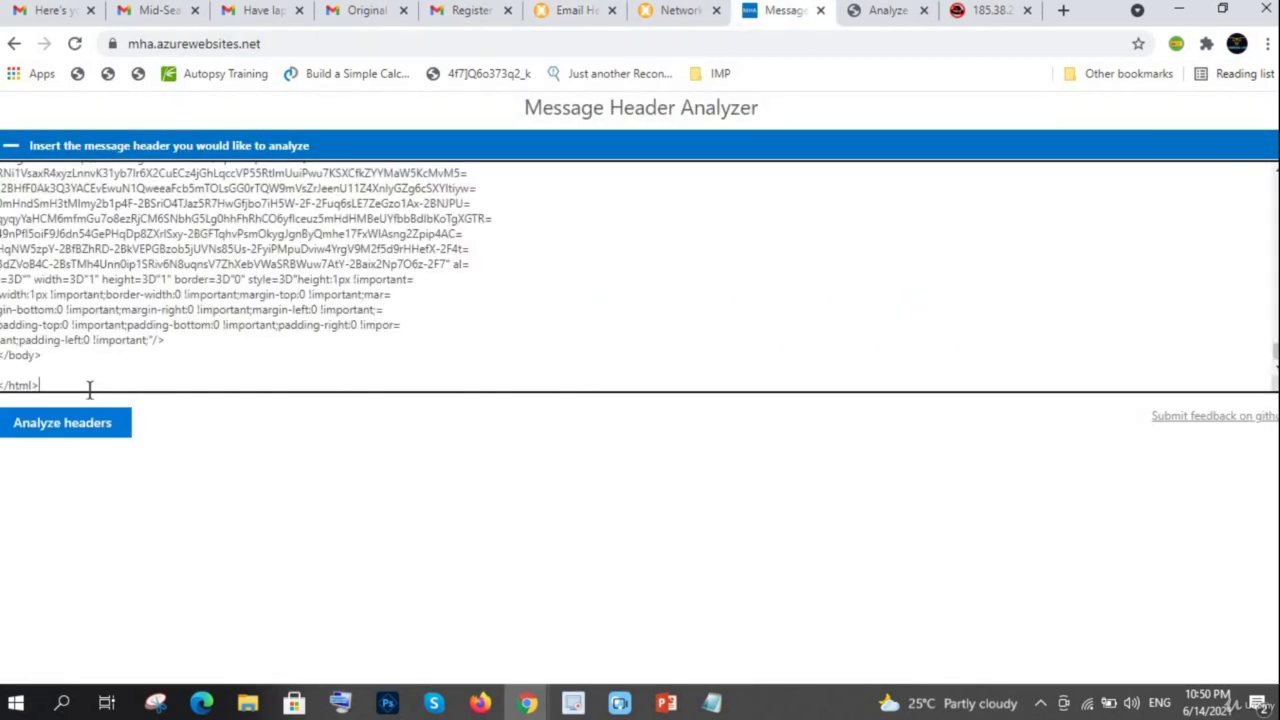
click(57, 434)
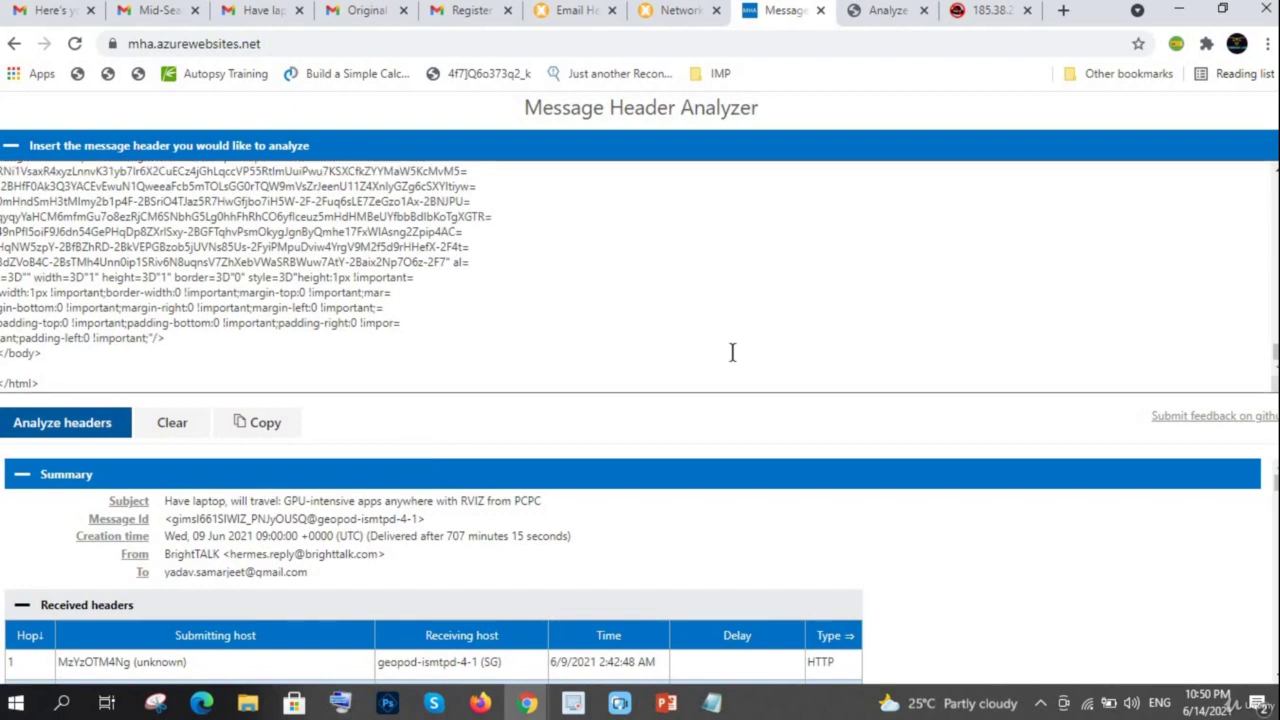
scroll(1109, 468, down, 2)
scroll(1110, 470, up, 1)
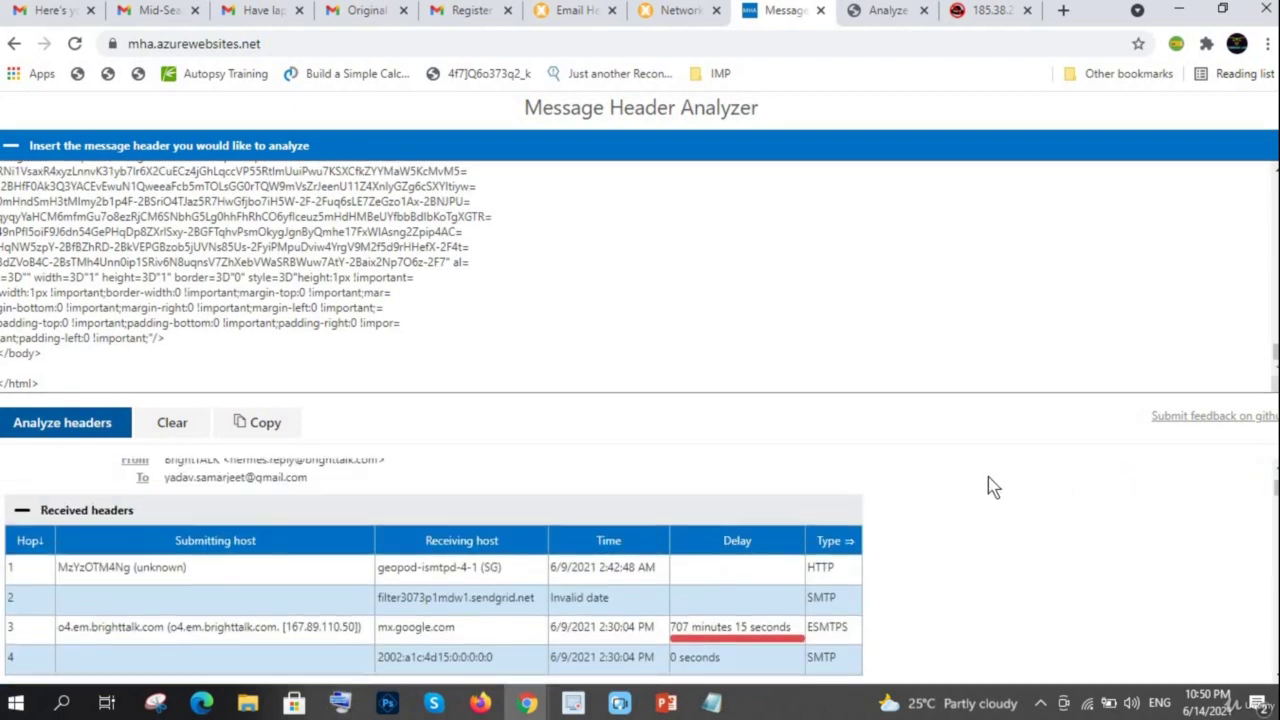
scroll(334, 535, up, 1)
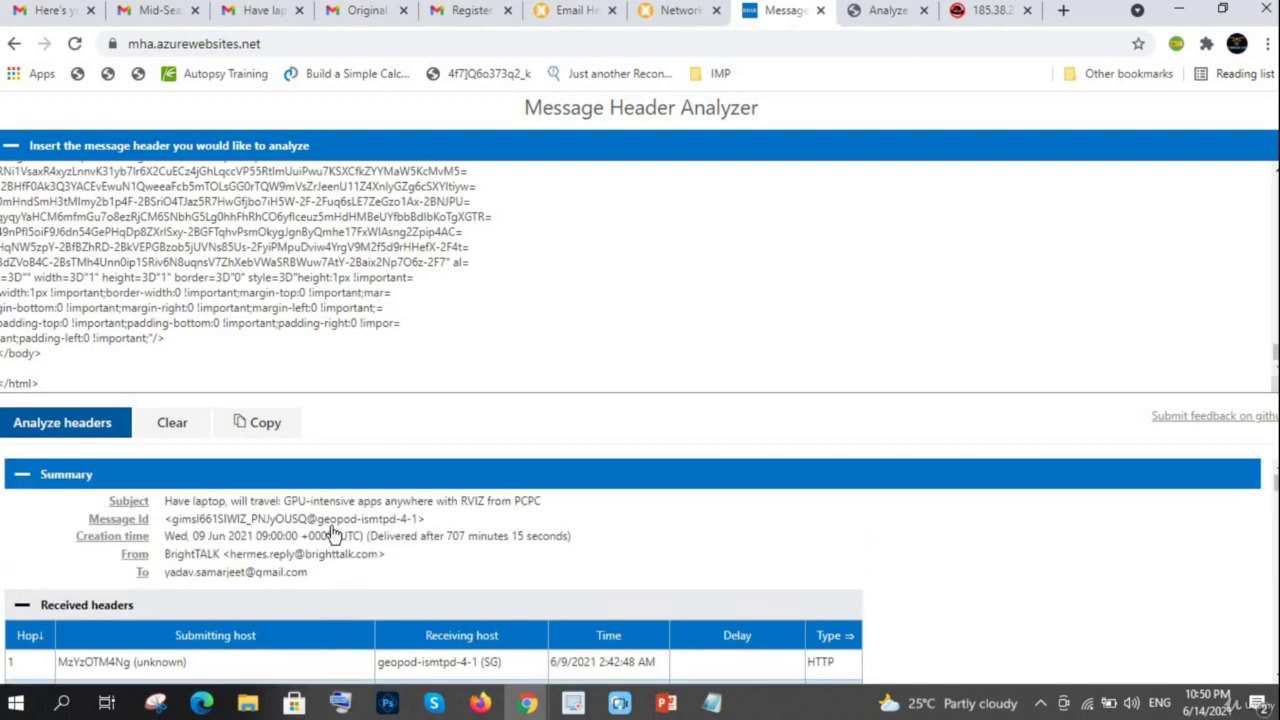
scroll(333, 535, down, 1)
scroll(331, 534, up, 1)
Review the summary's Subject, Message Id, BrightTALK sender and recipient fields.
drag(176, 501, 542, 501)
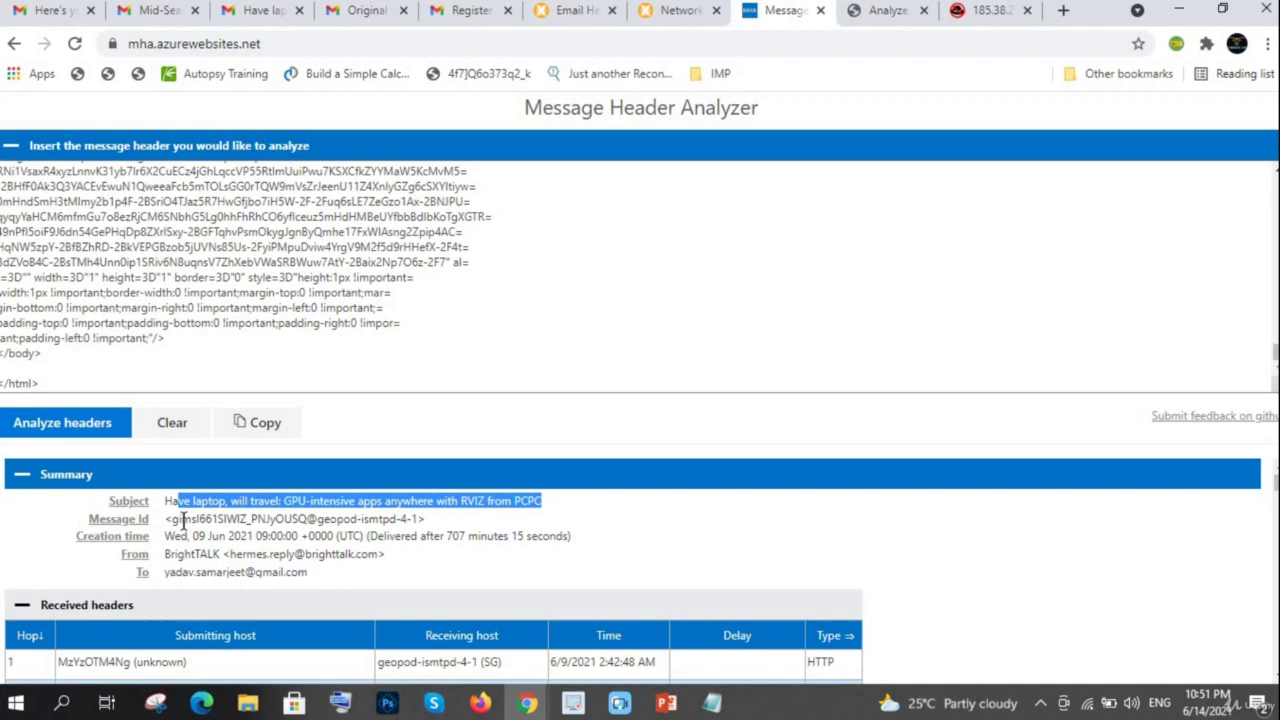
drag(183, 521, 523, 507)
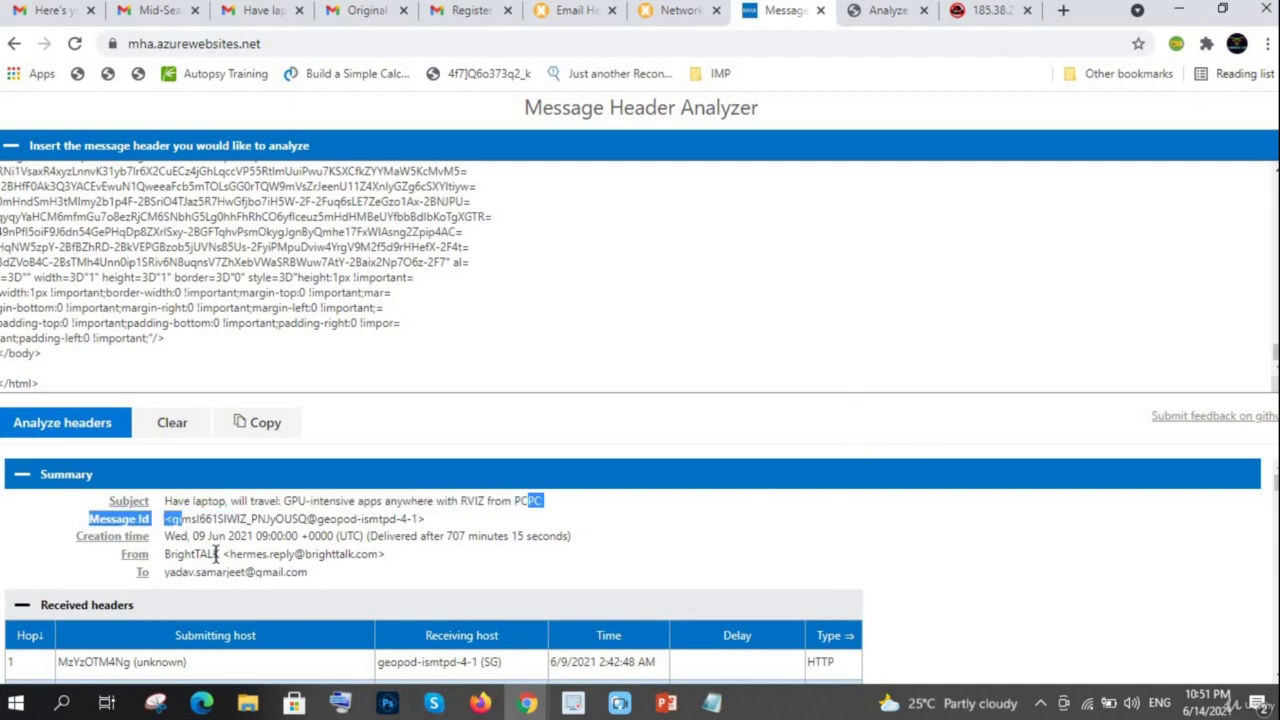
scroll(205, 554, down, 2)
scroll(195, 558, up, 2)
drag(168, 556, 397, 557)
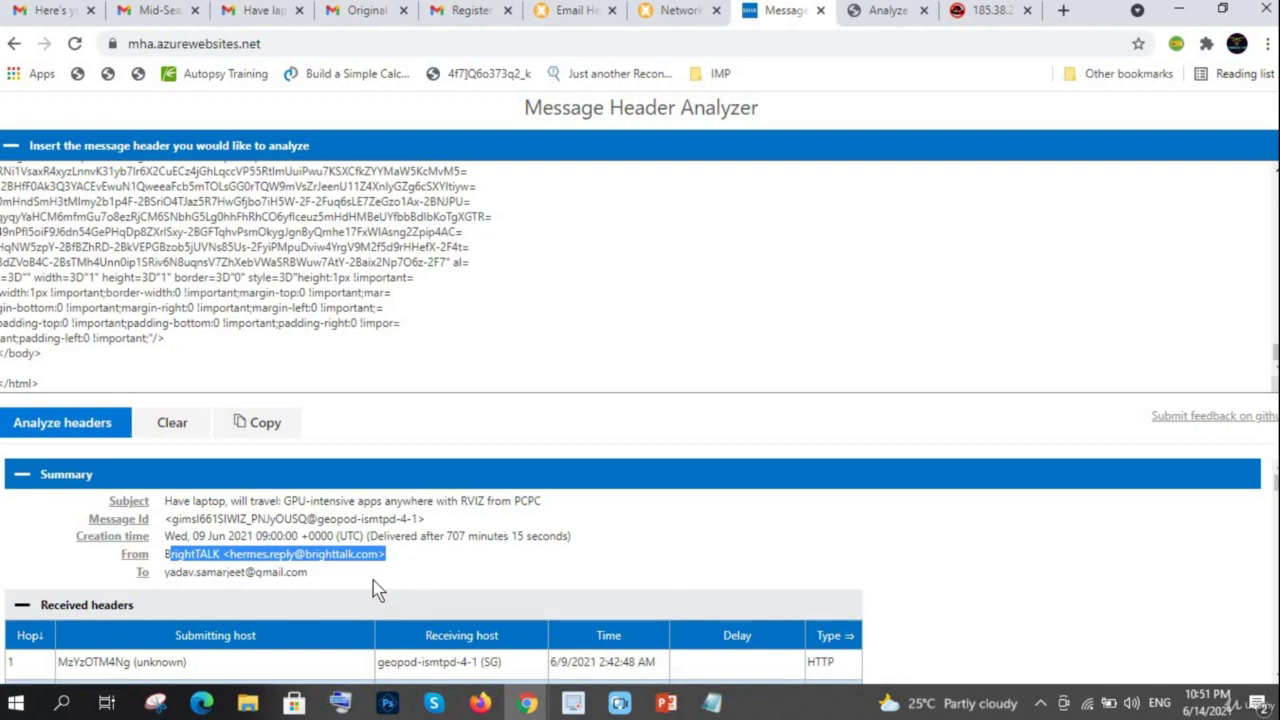
click(204, 568)
triple_click(204, 568)
click(837, 532)
scroll(837, 532, down, 2)
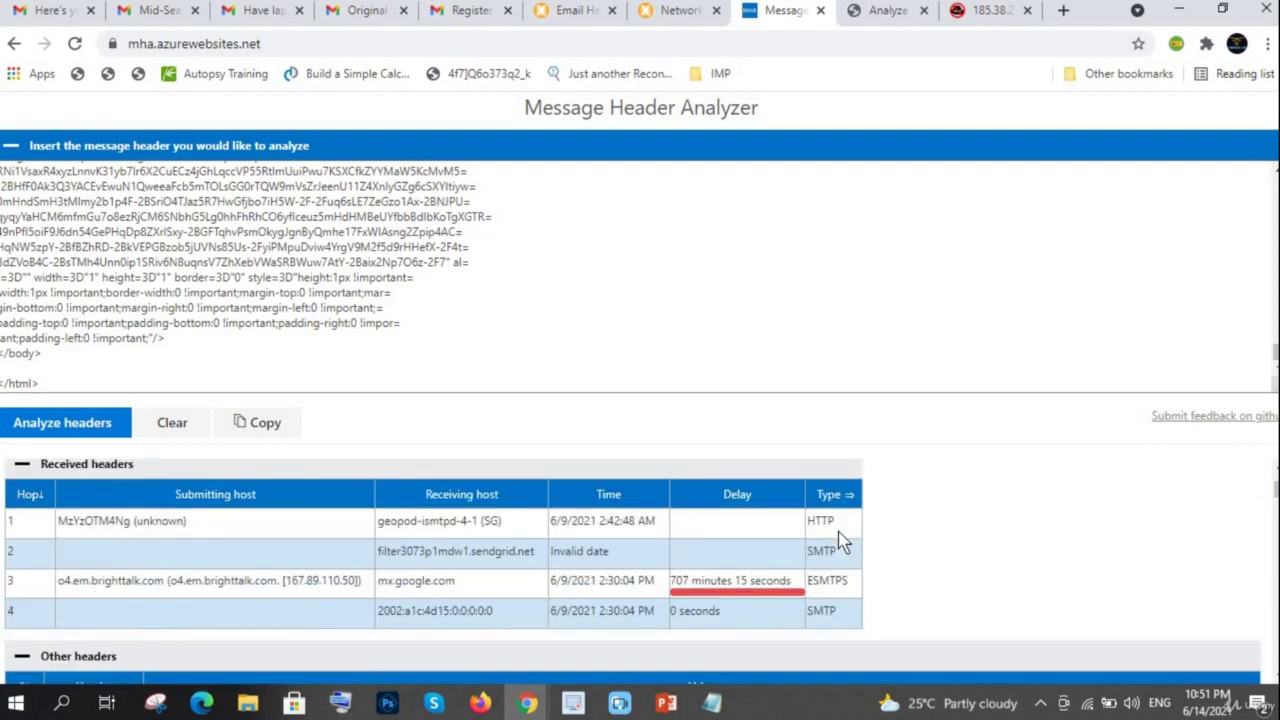
scroll(837, 535, up, 1)
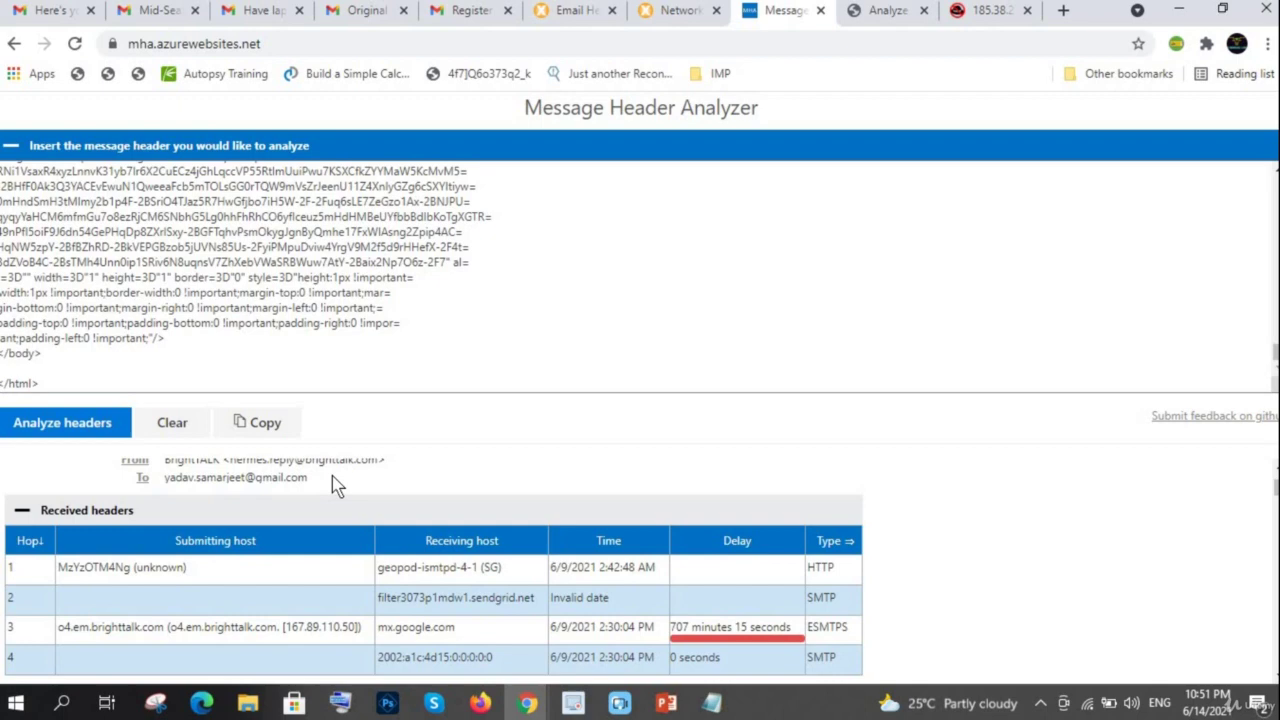
drag(335, 479, 337, 574)
click(354, 574)
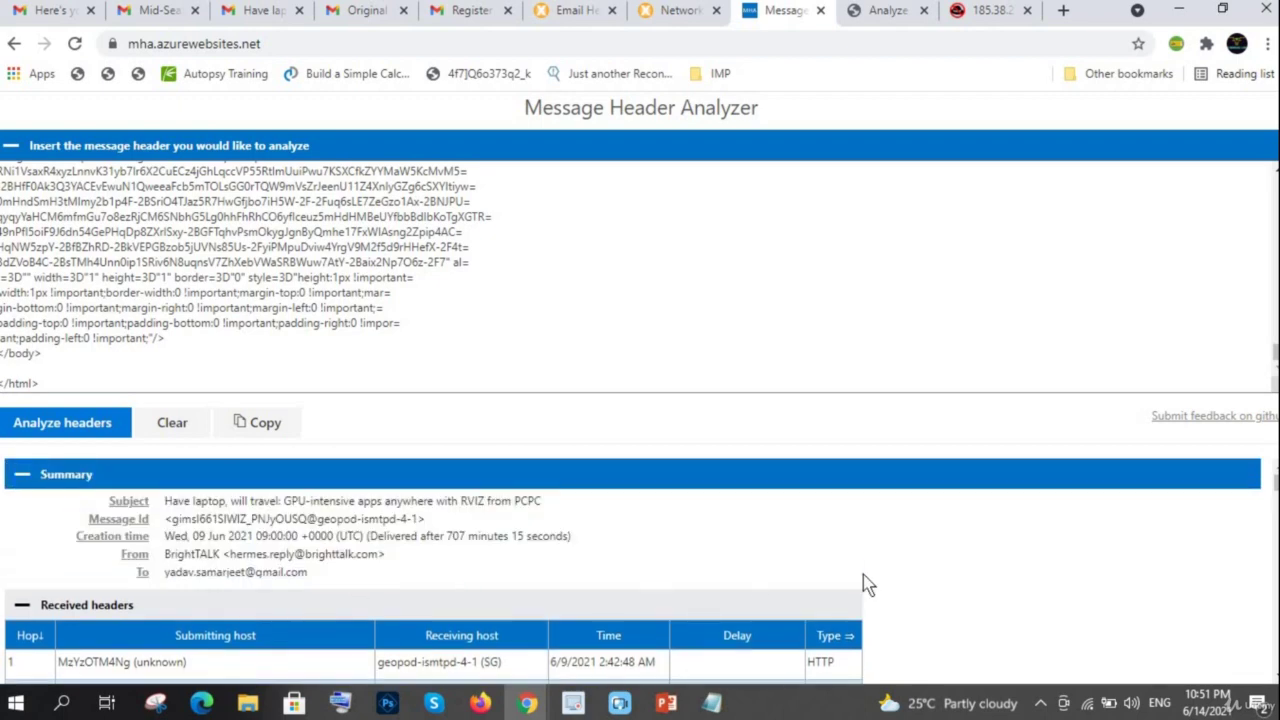
Inspect the Received hops, noting hop 3's 707-minute delay, and copy sending IP 167.89.110.50.
scroll(1017, 585, down, 1)
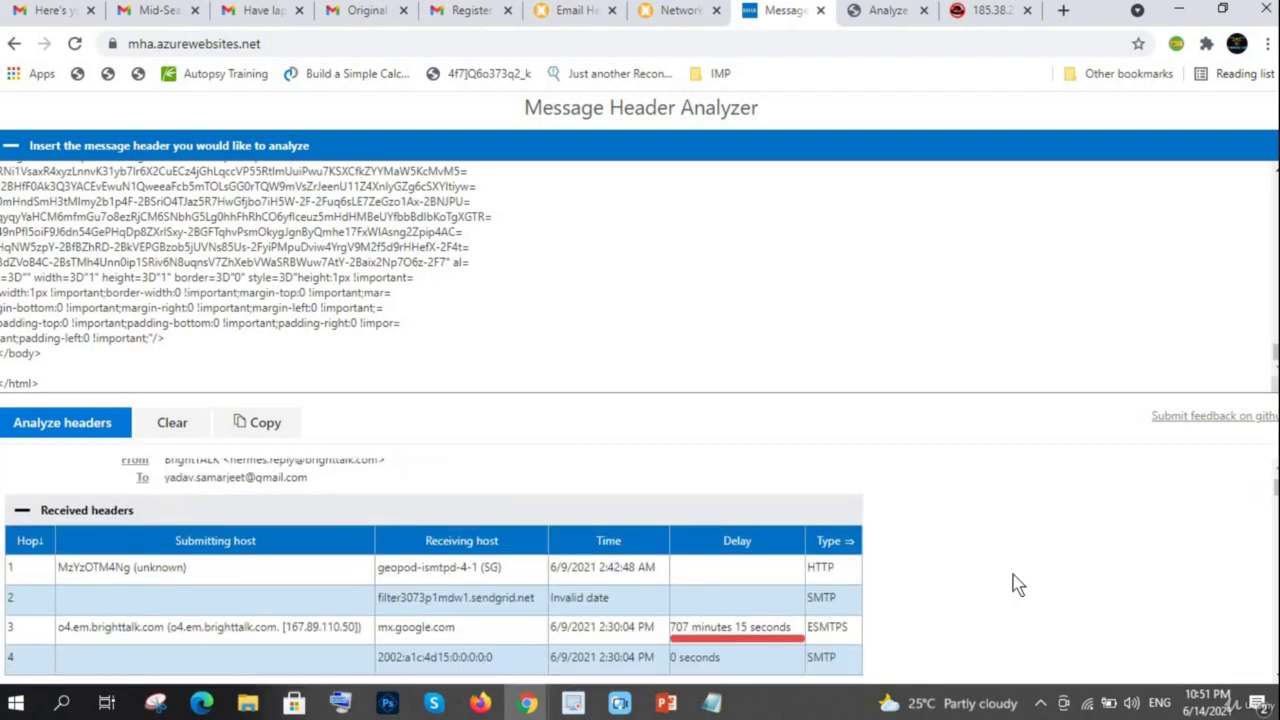
scroll(1017, 585, down, 1)
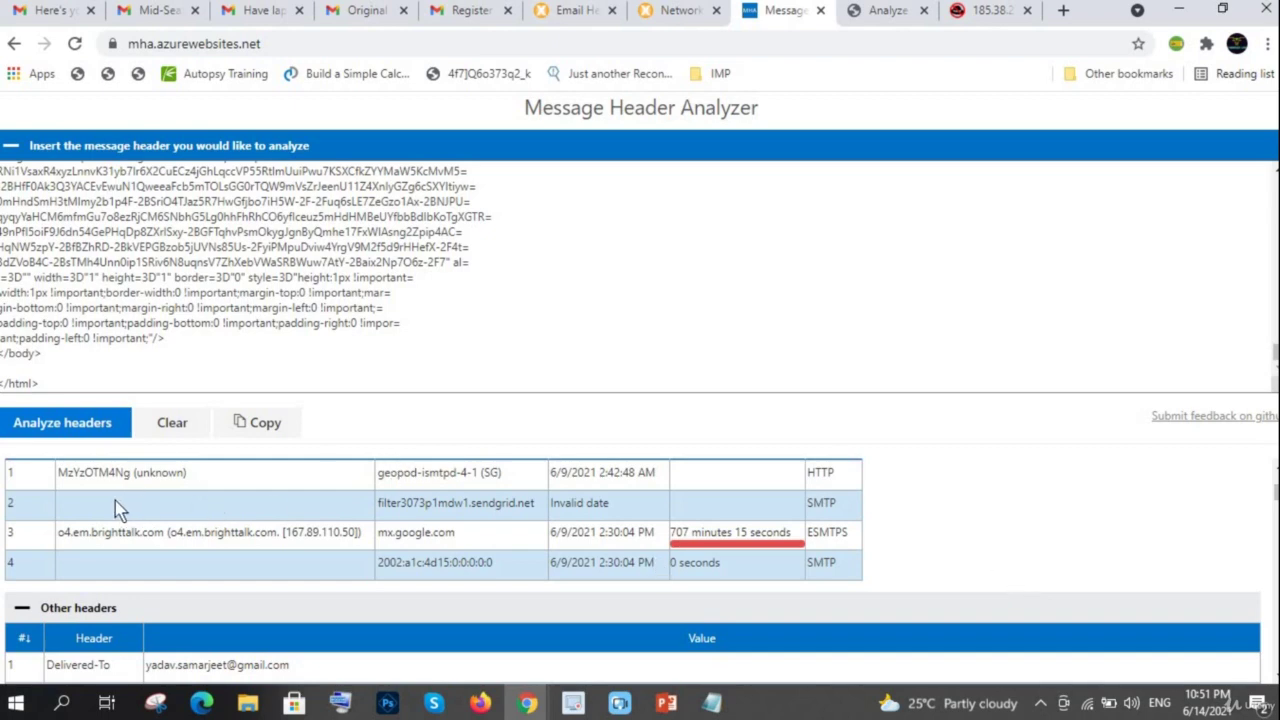
scroll(115, 500, up, 1)
scroll(115, 505, down, 1)
scroll(115, 500, up, 1)
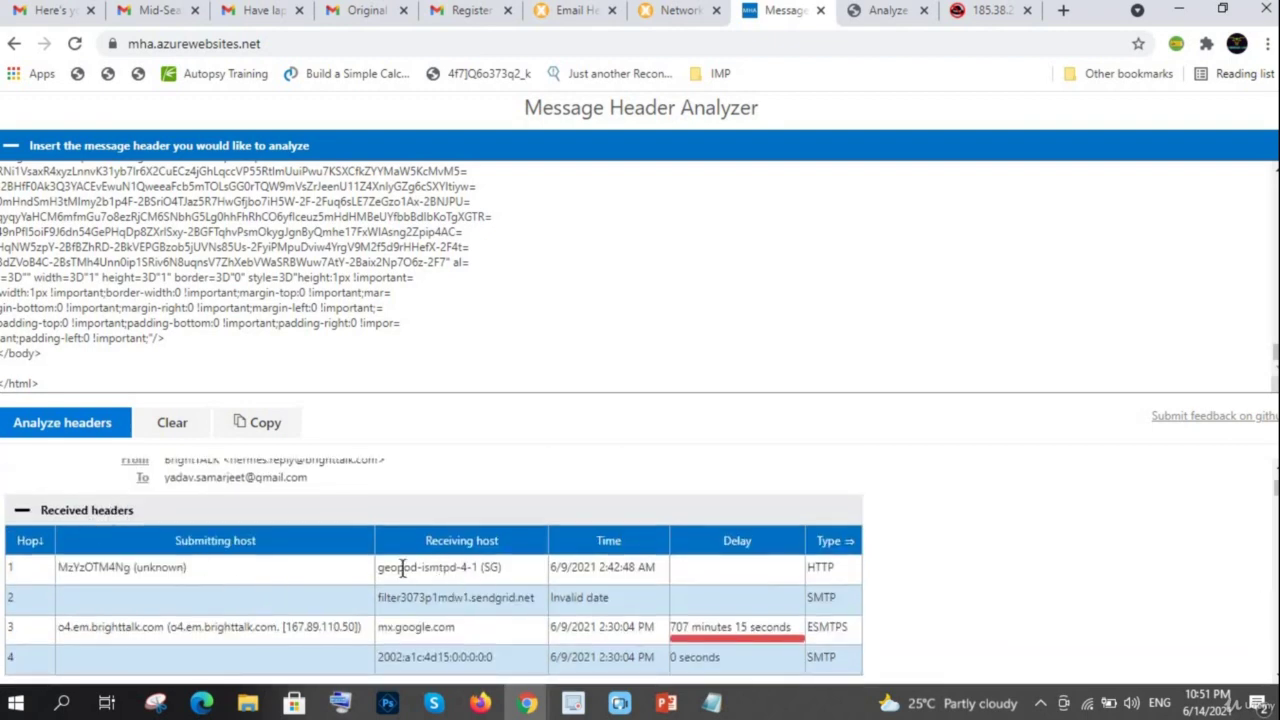
drag(404, 567, 677, 571)
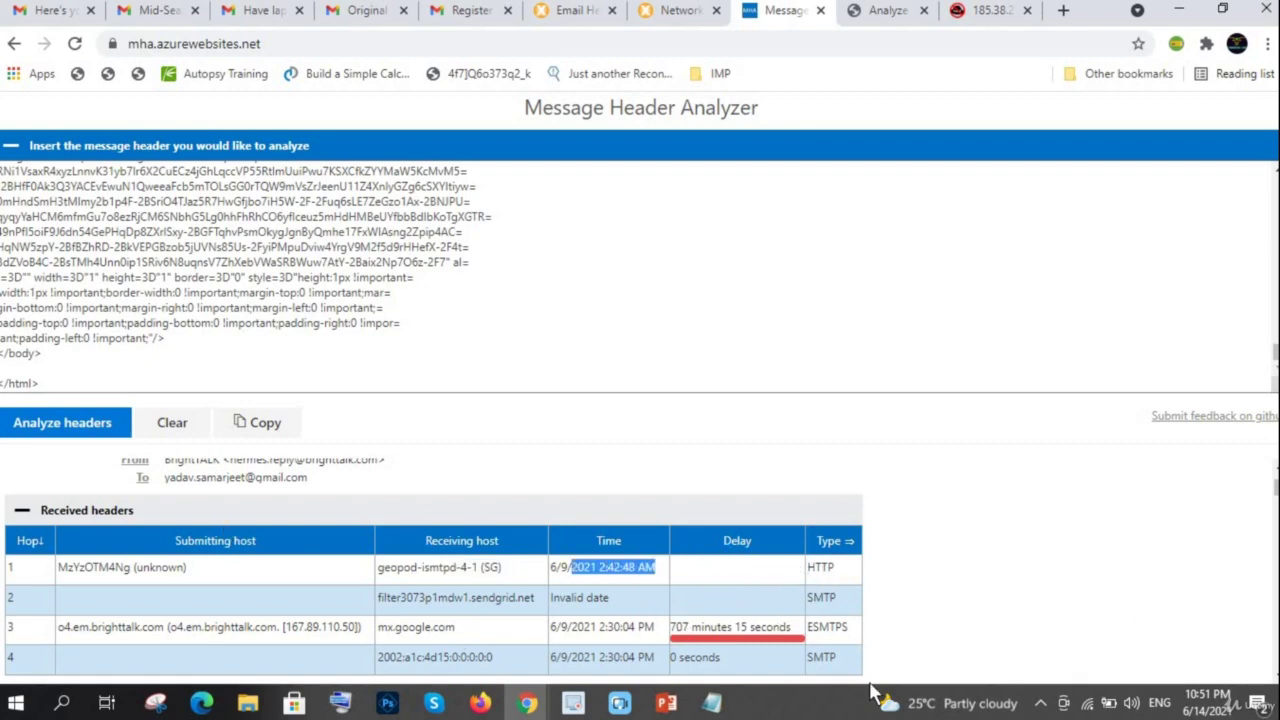
scroll(693, 562, down, 2)
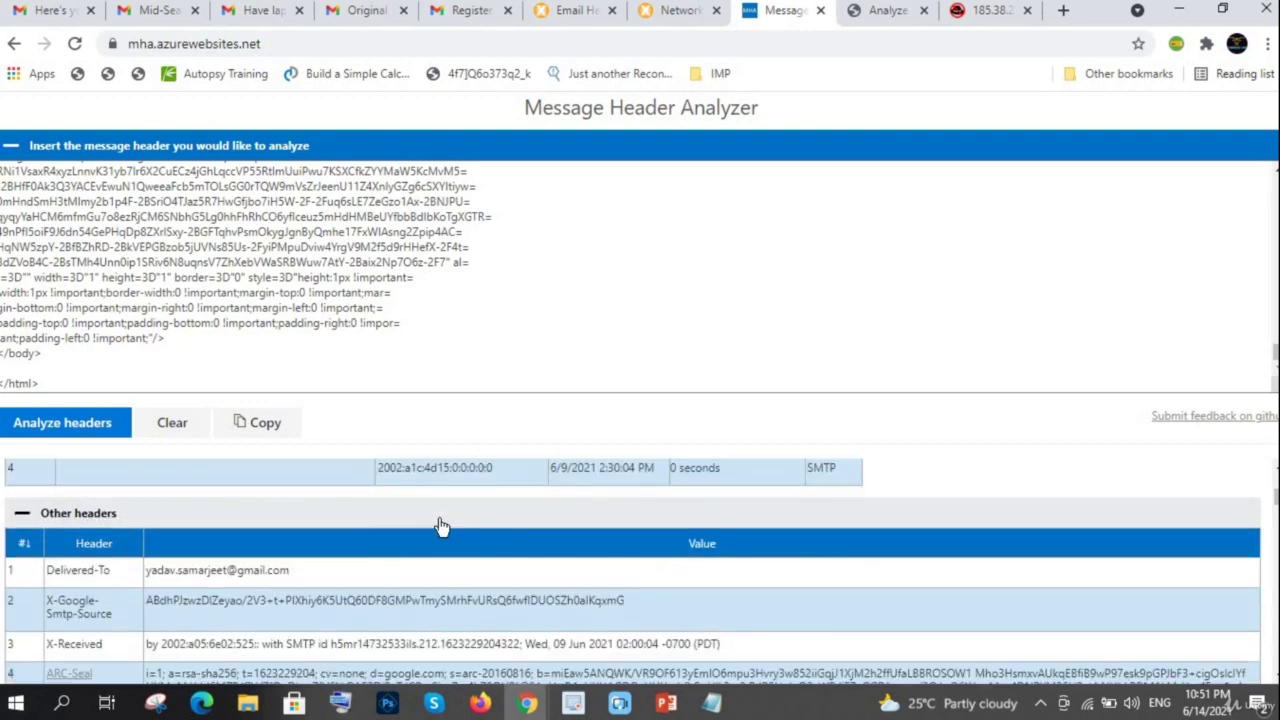
scroll(441, 527, up, 2)
drag(477, 626, 371, 624)
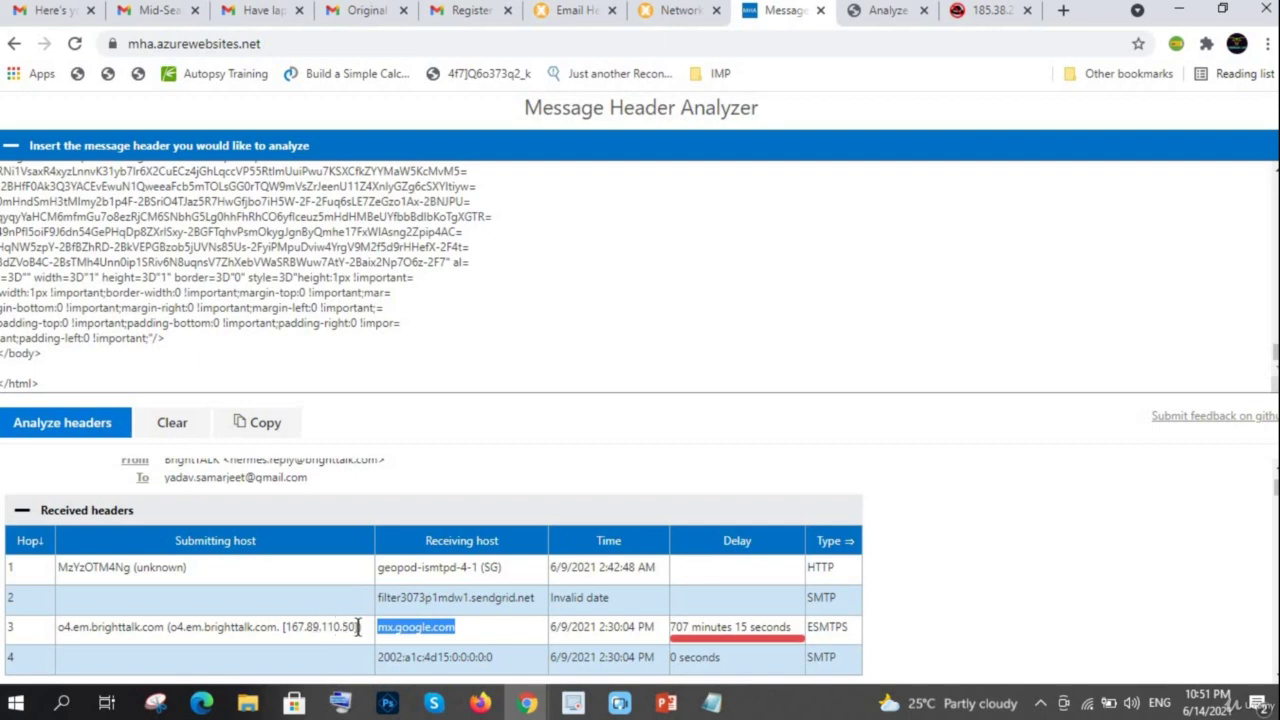
drag(355, 627, 284, 627)
key(ctrl+c)
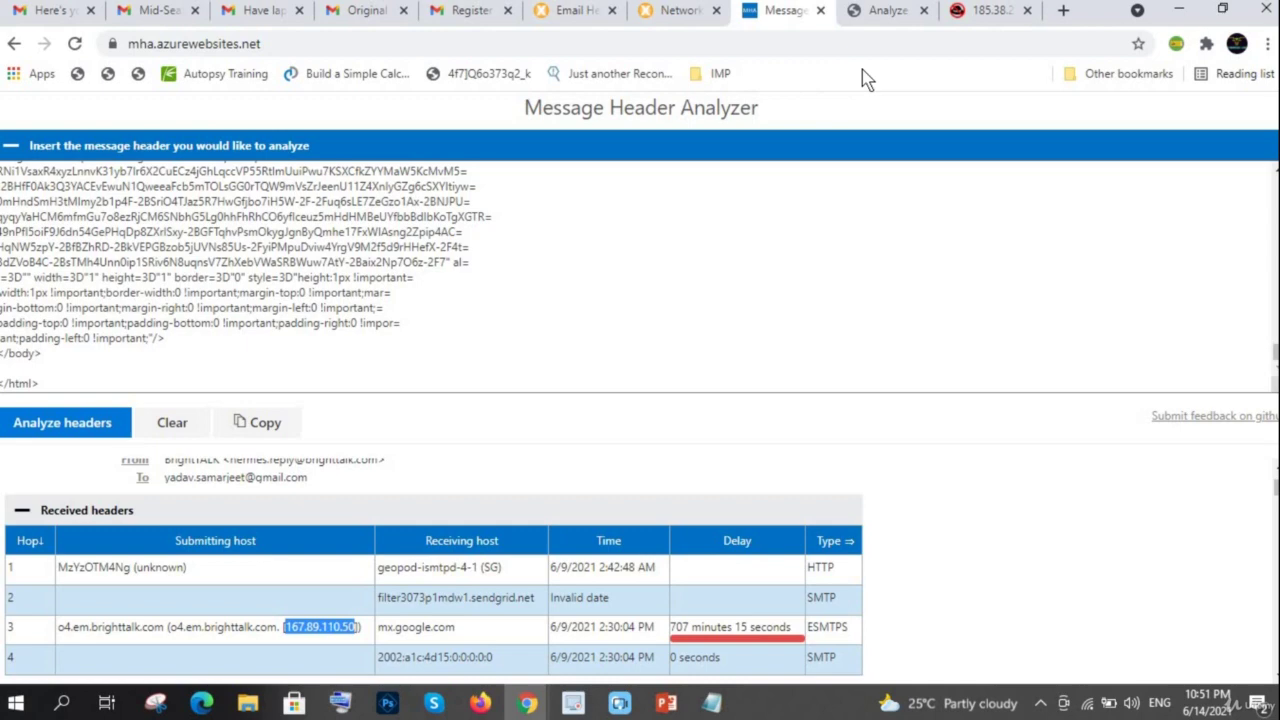
Look up 167.89.110.50 on AbuseIPDB: no reports, ISP SendGrid Inc. in Denver.
click(905, 12)
click(995, 12)
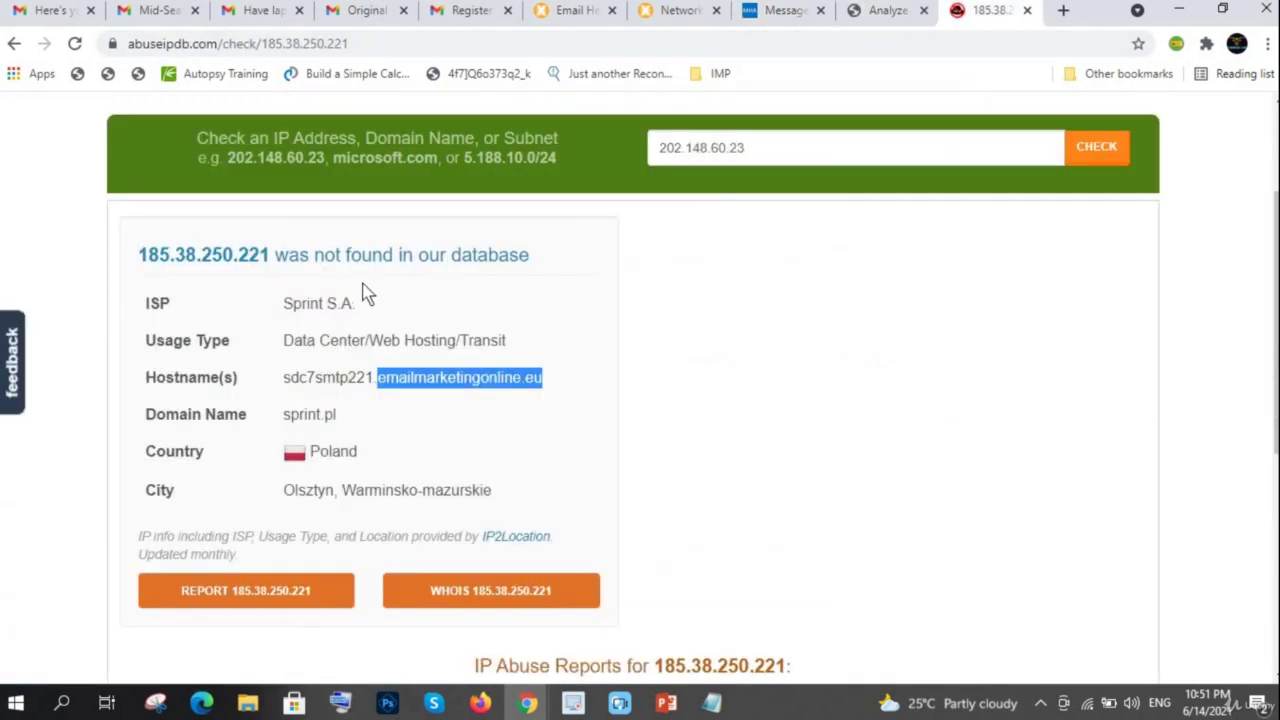
click(810, 145)
key(ctrl+v)
key(Return)
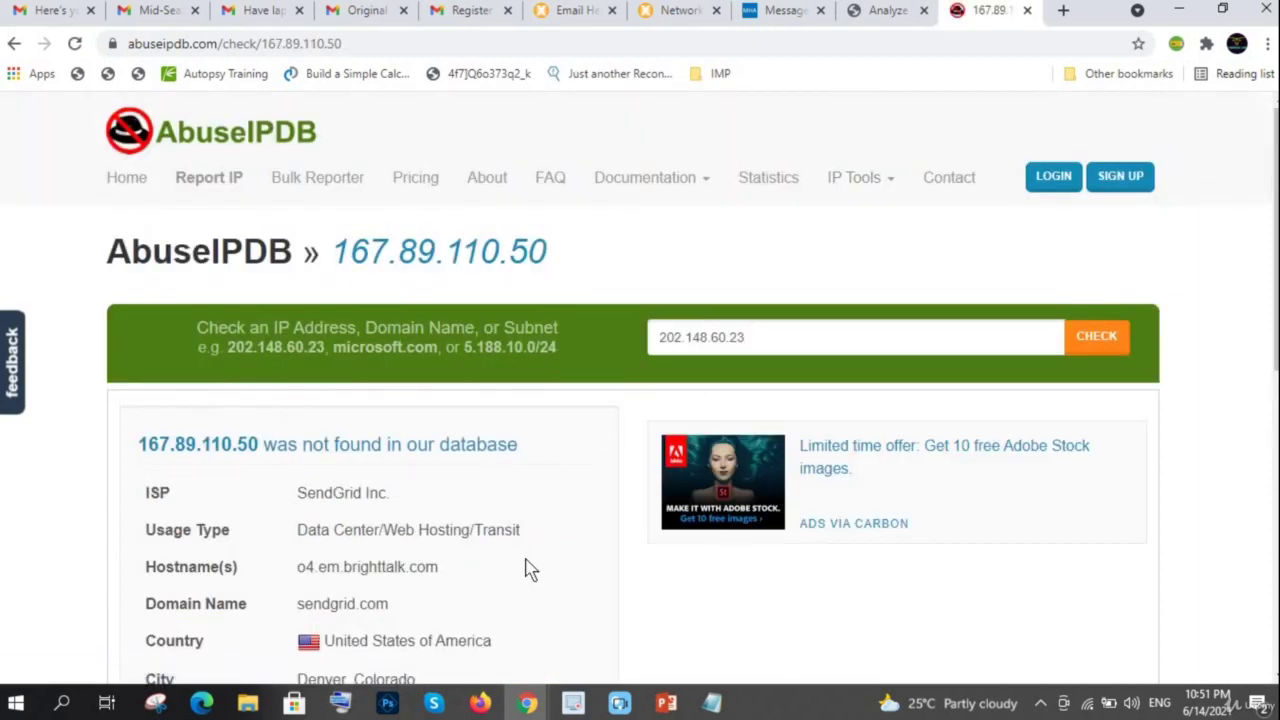
scroll(524, 564, down, 1)
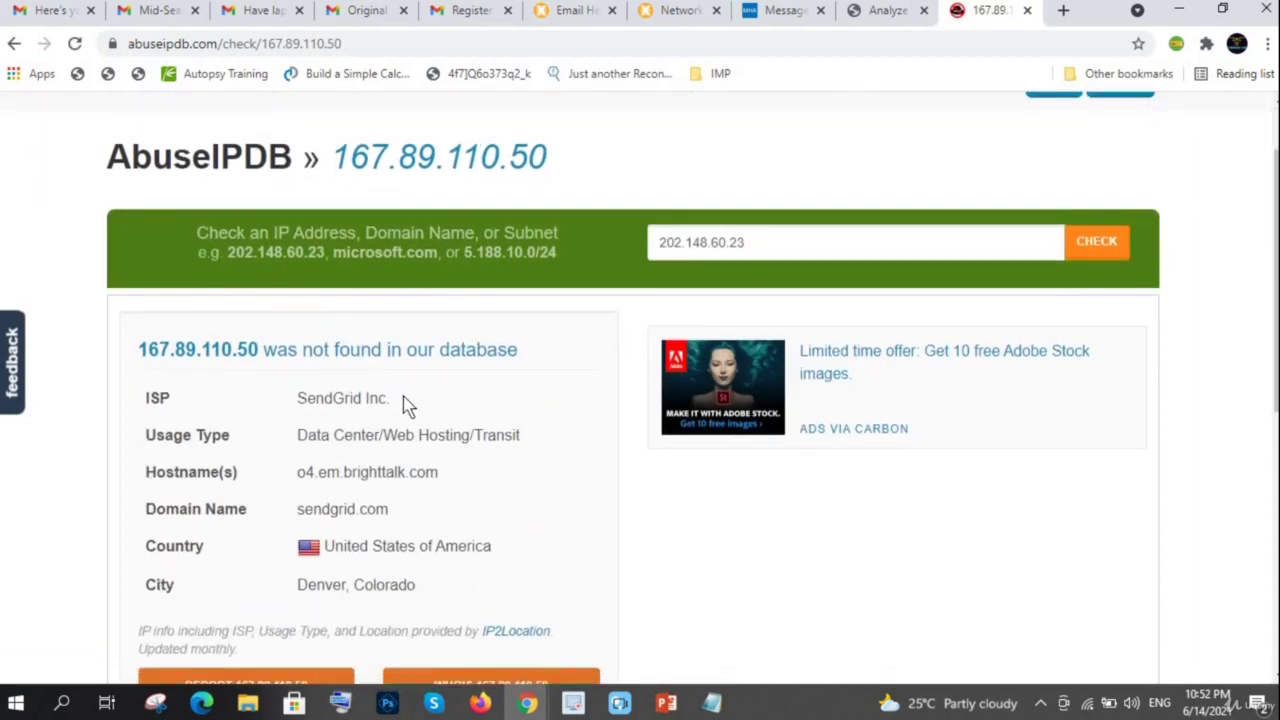
drag(403, 396, 274, 386)
click(537, 347)
click(789, 12)
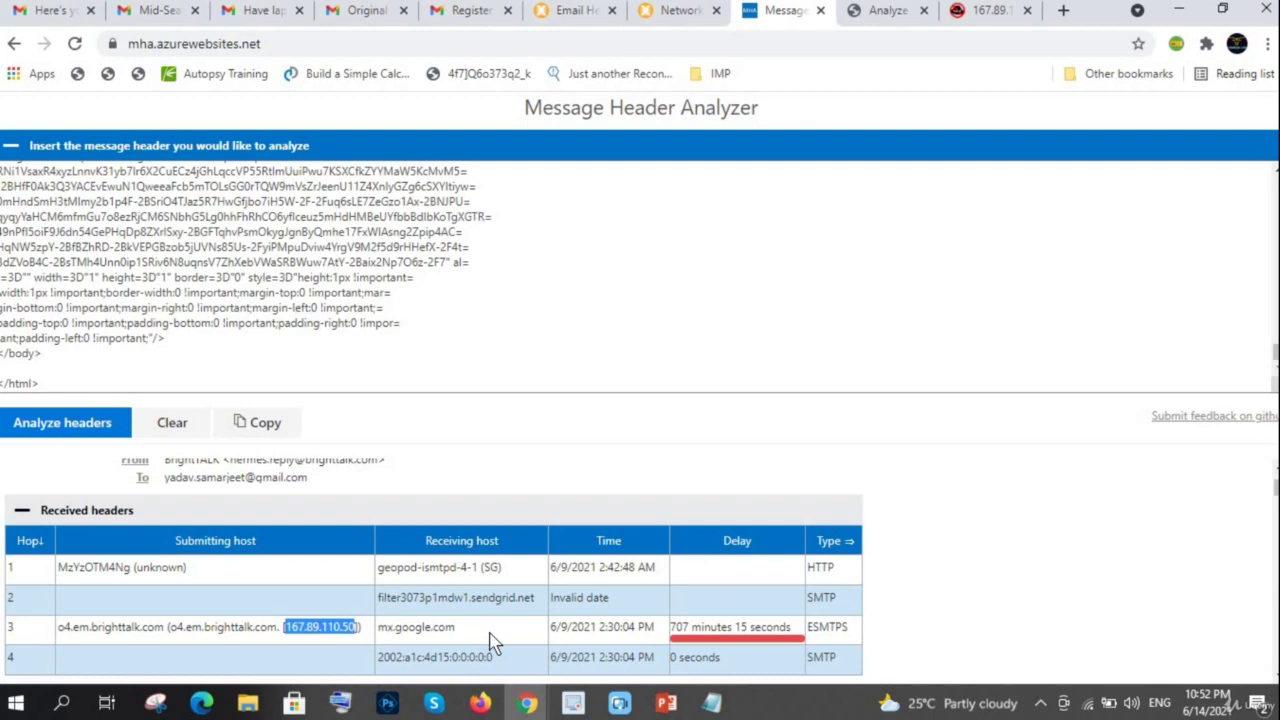
In the Other headers table, examine the X-Received and X-Google-Smtp-Source values.
scroll(490, 640, down, 1)
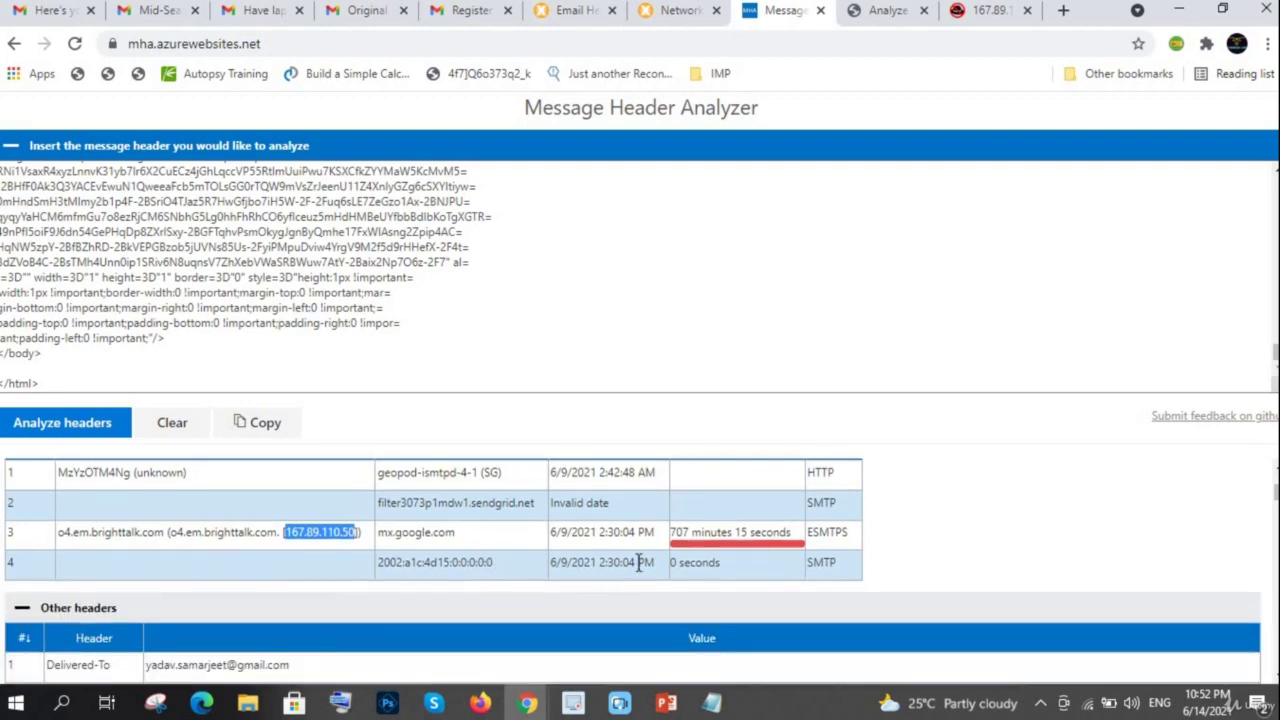
scroll(480, 572, down, 1)
scroll(478, 571, down, 1)
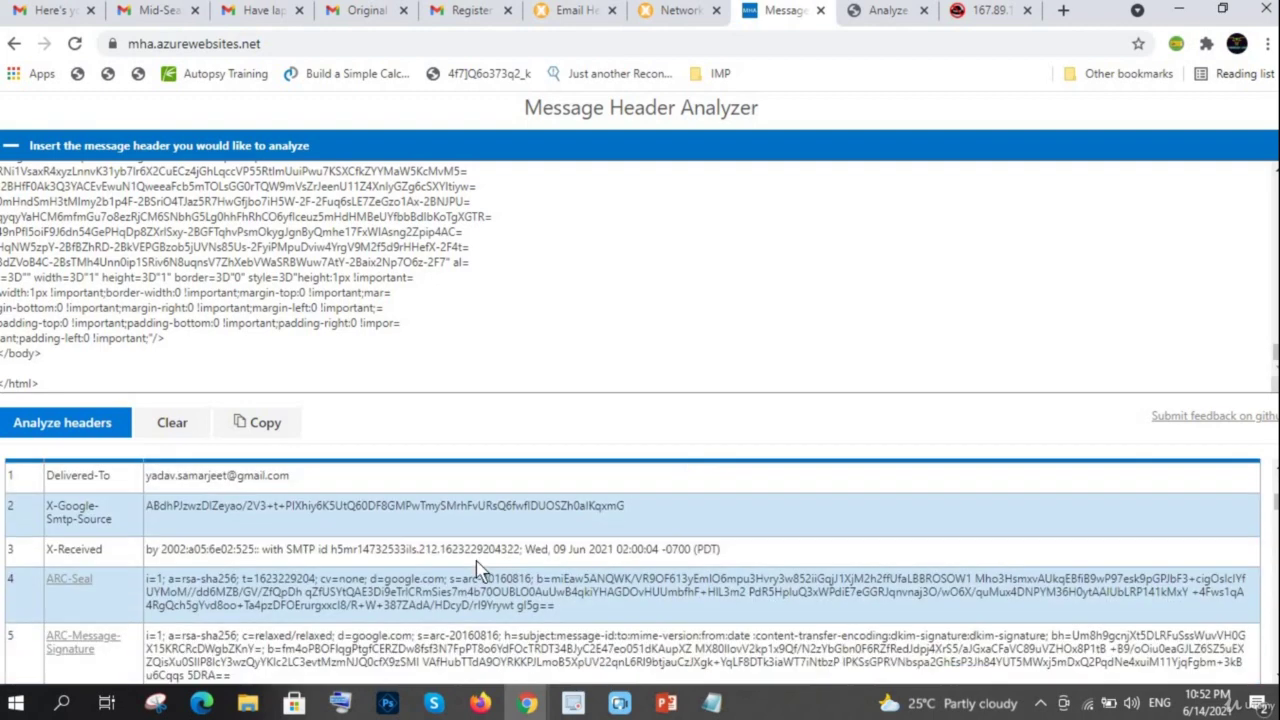
scroll(360, 569, up, 1)
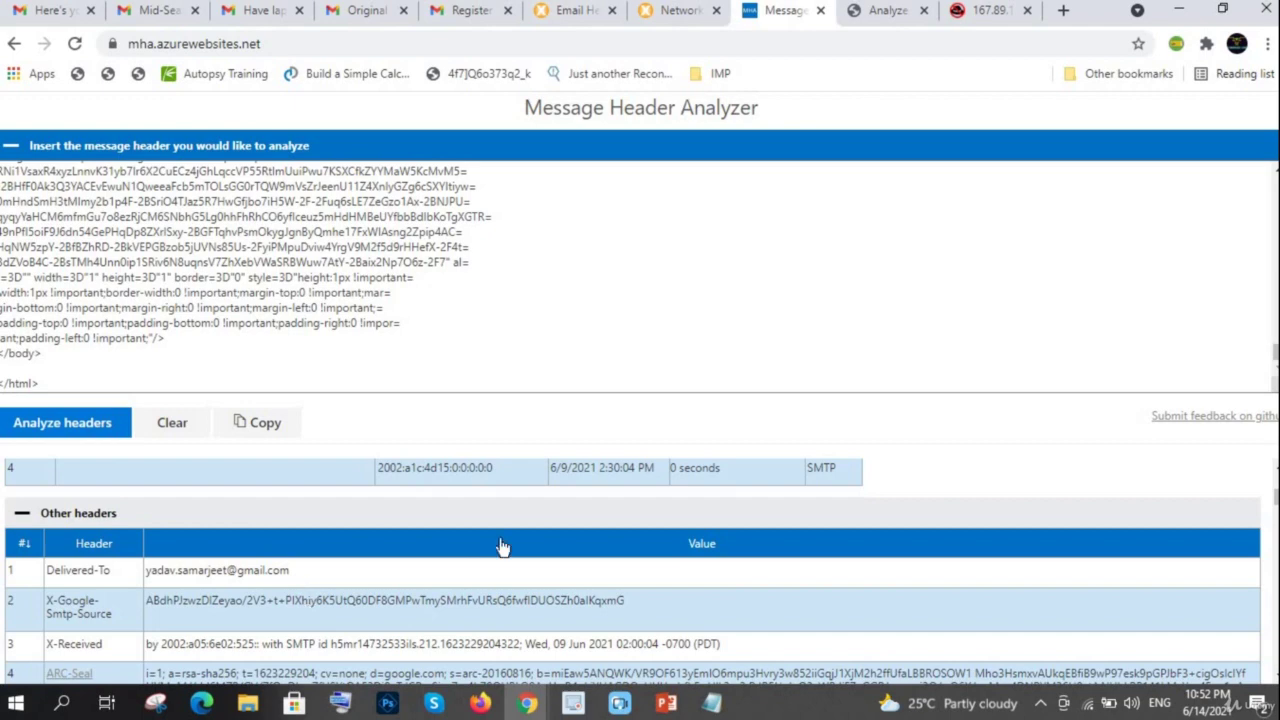
scroll(503, 543, down, 1)
scroll(503, 543, up, 1)
scroll(169, 518, down, 2)
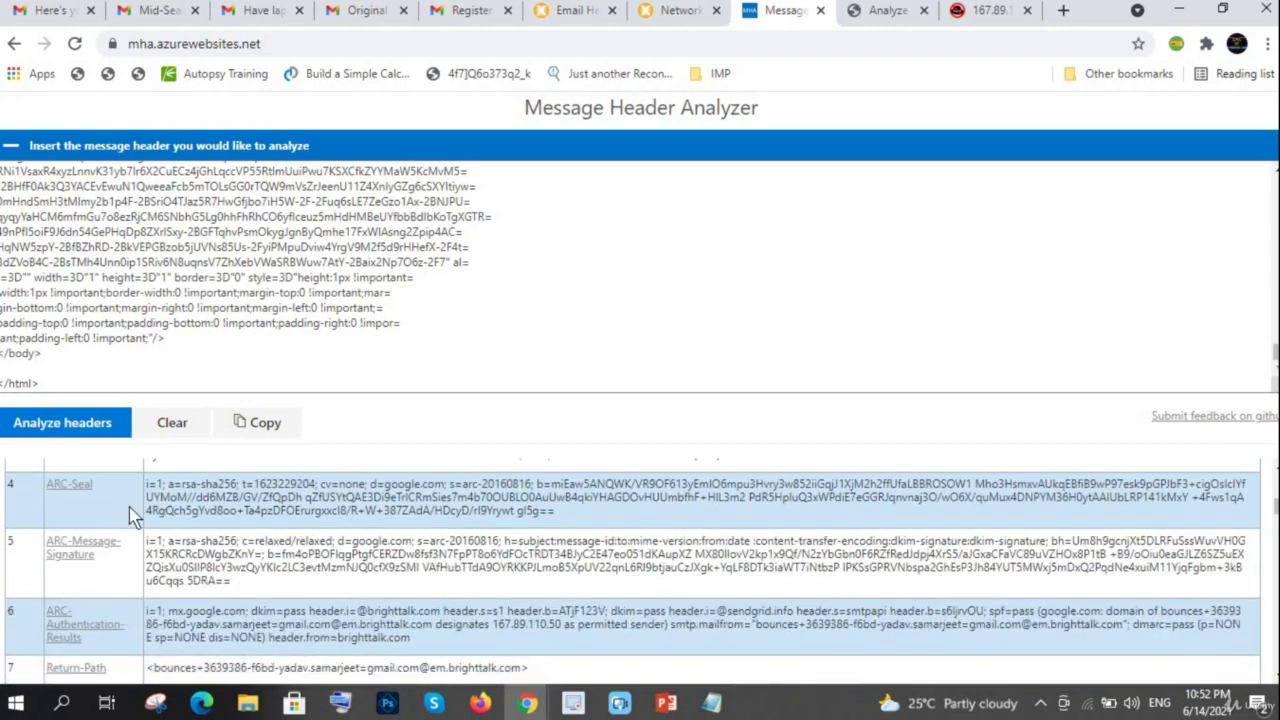
scroll(103, 543, up, 1)
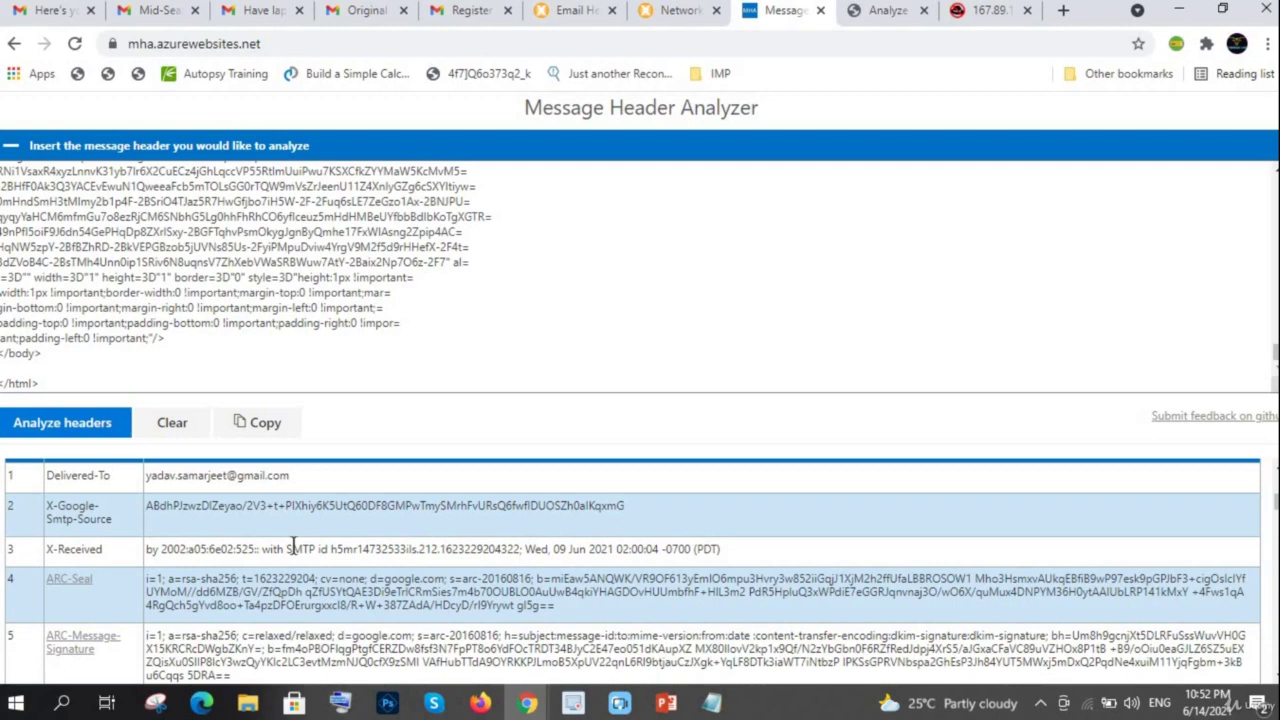
drag(291, 548, 756, 550)
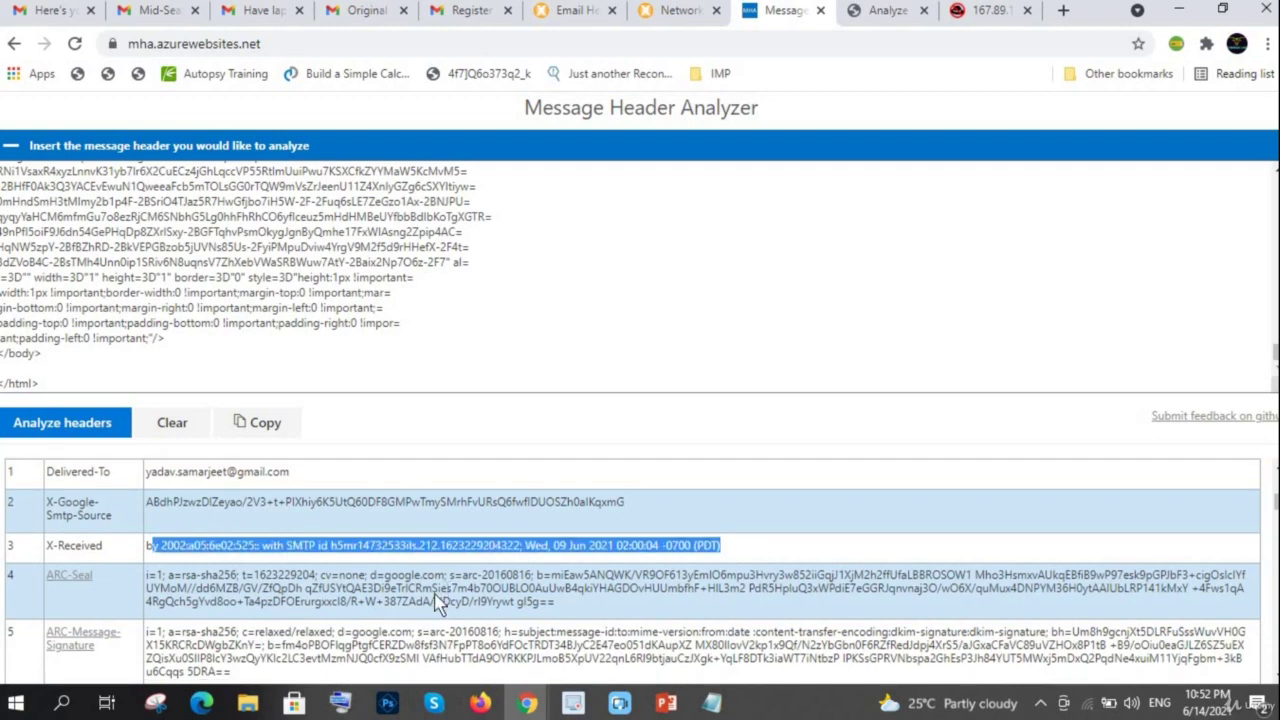
scroll(194, 547, down, 1)
scroll(160, 590, up, 2)
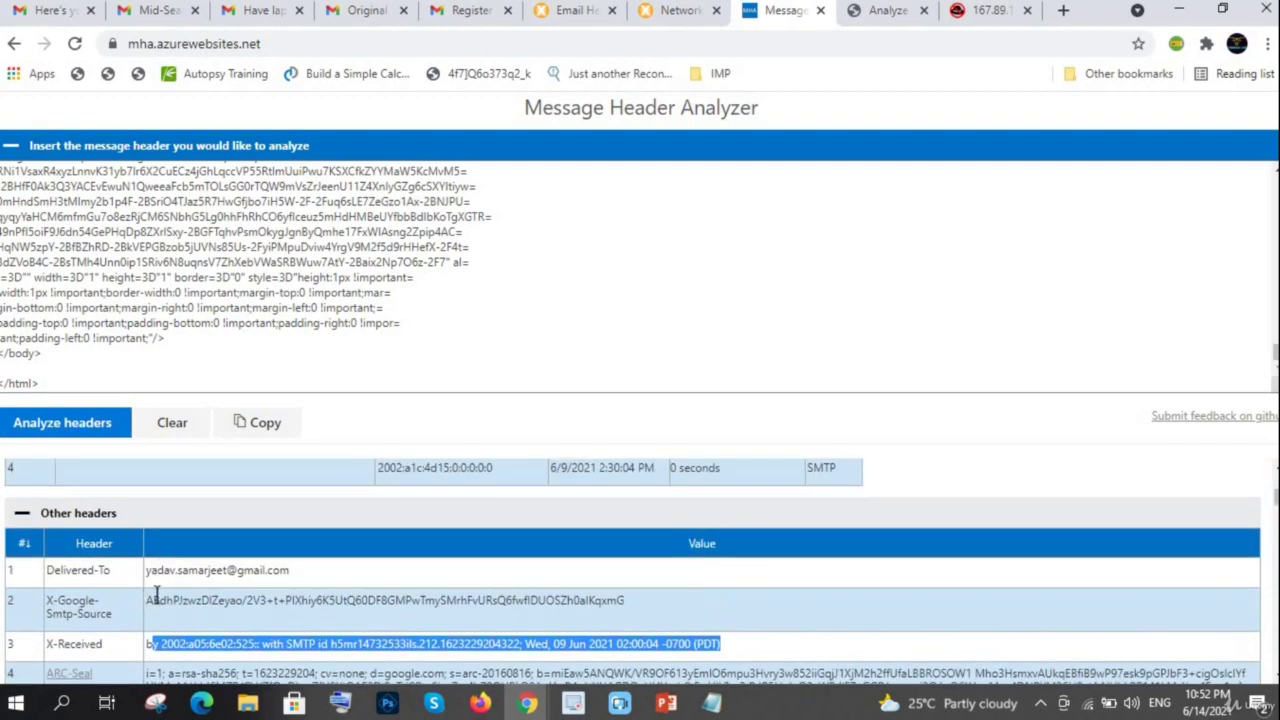
drag(156, 597, 614, 594)
click(586, 600)
Select the Return-Path bounce address on em.brighttalk.com and review the remaining header rows.
scroll(487, 603, down, 1)
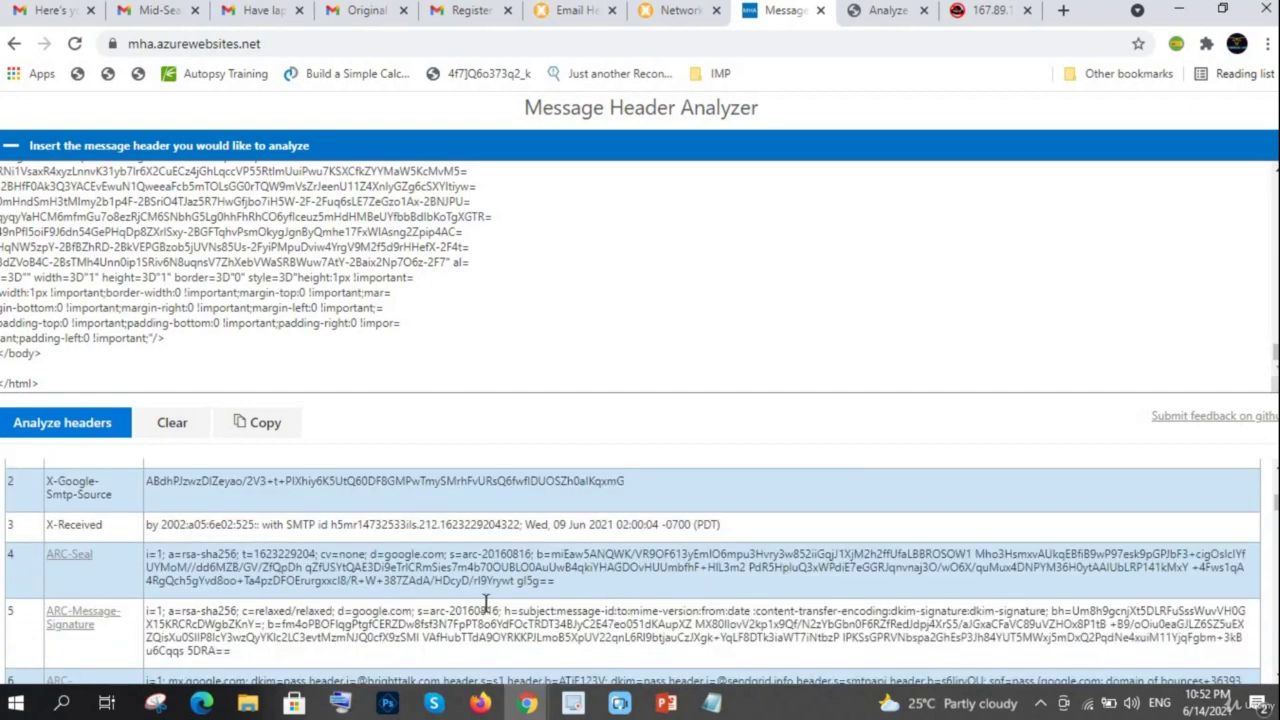
scroll(487, 603, down, 3)
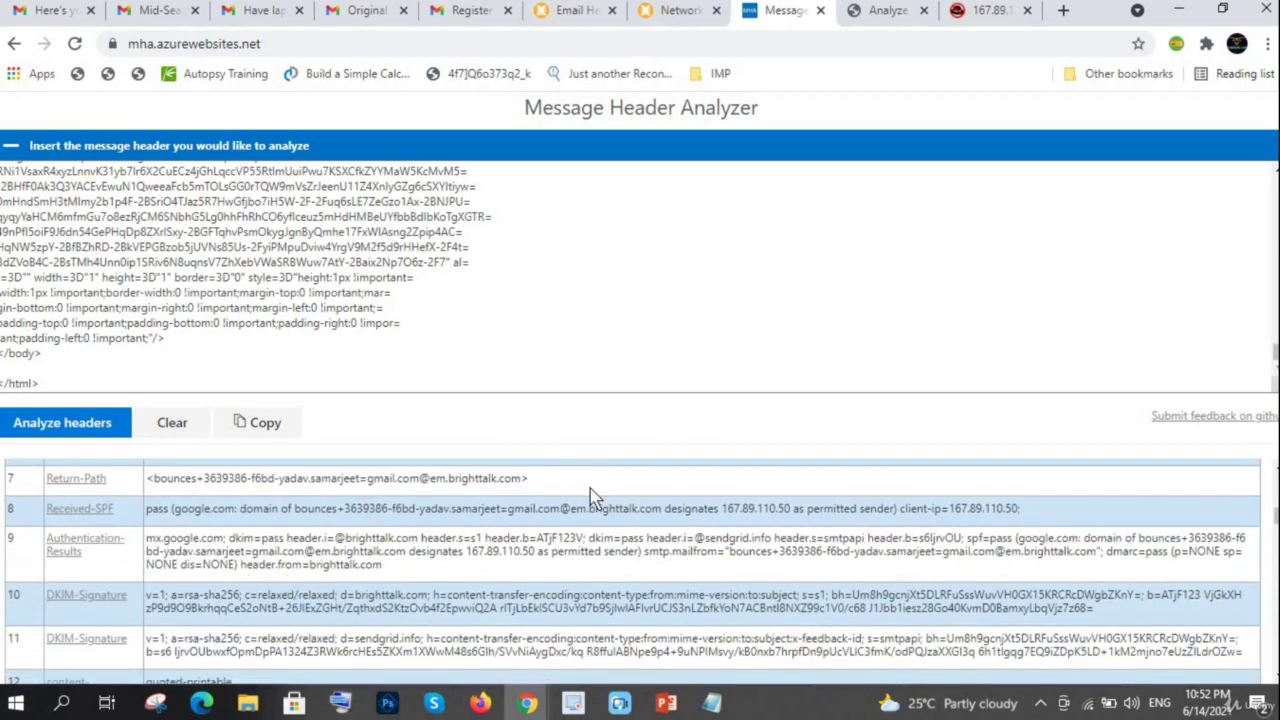
drag(528, 479, 152, 486)
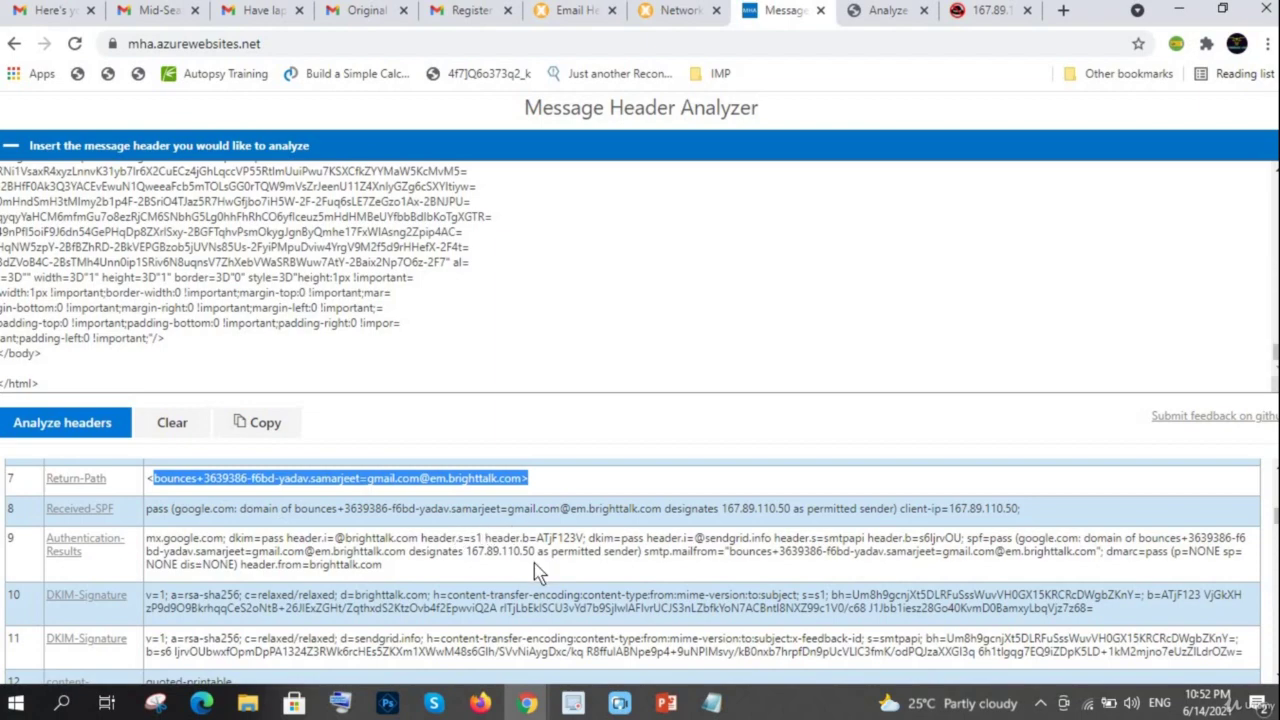
scroll(534, 563, down, 5)
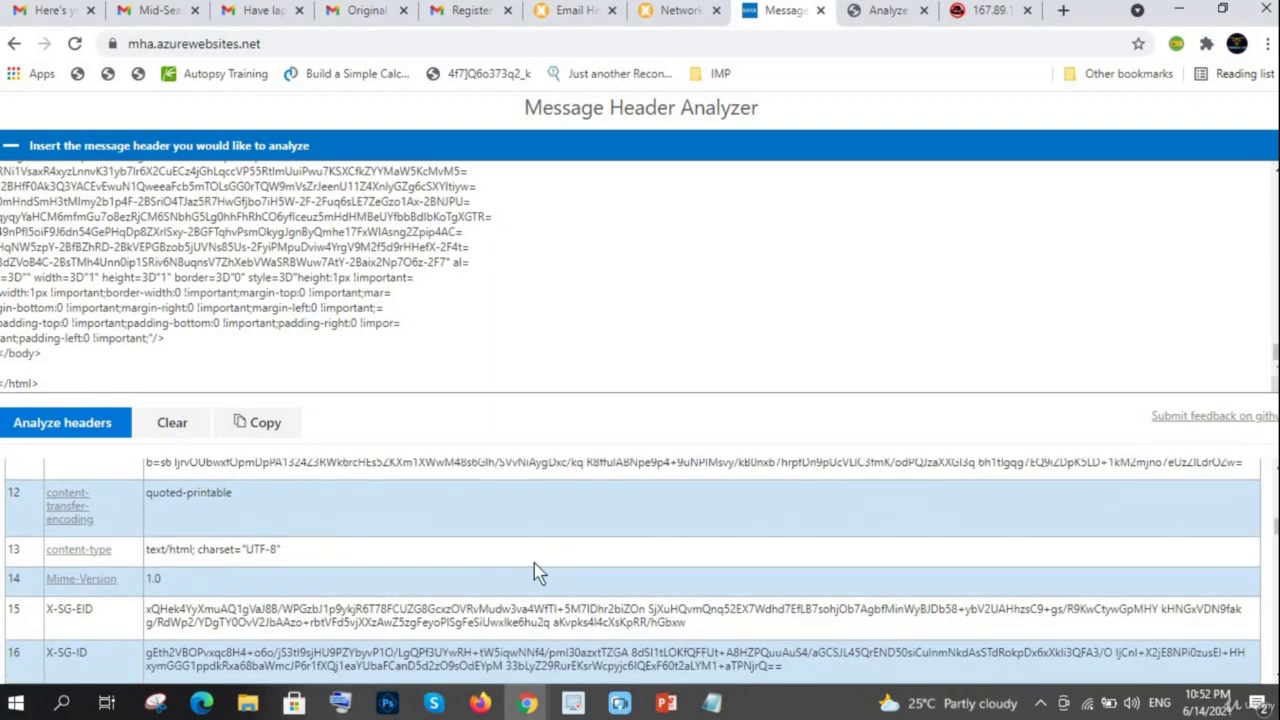
scroll(534, 563, down, 10)
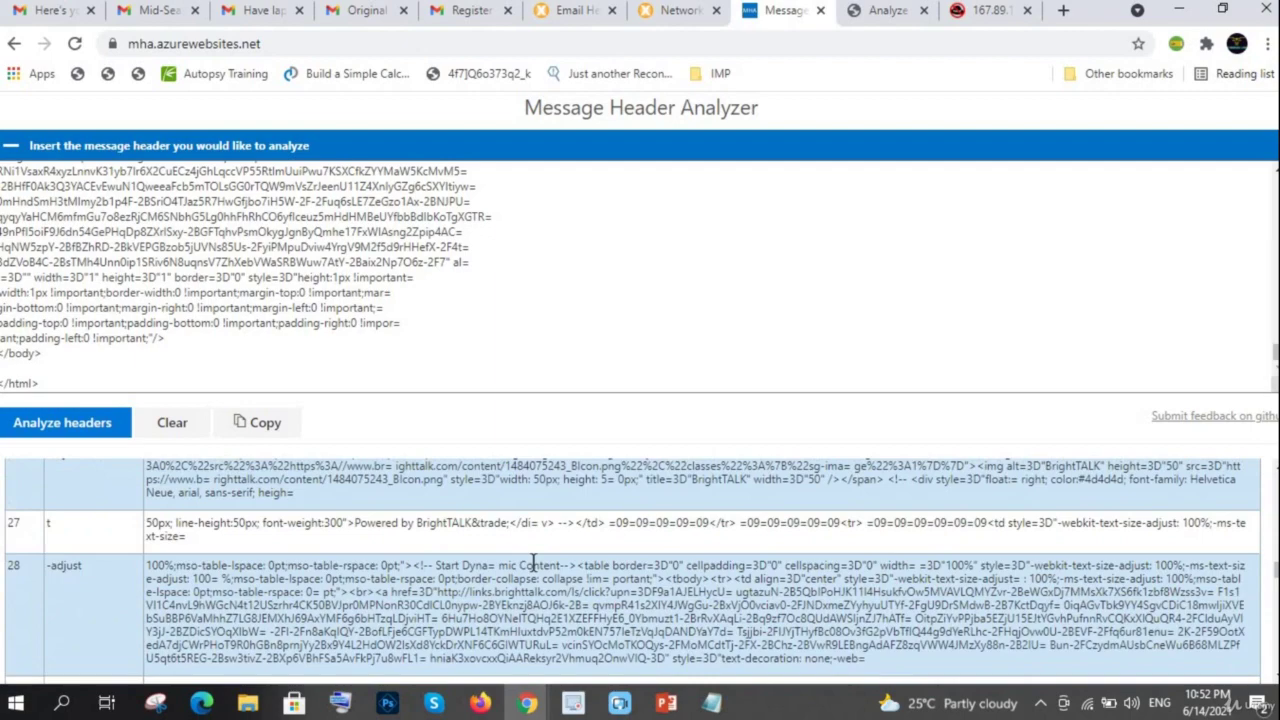
scroll(534, 563, down, 8)
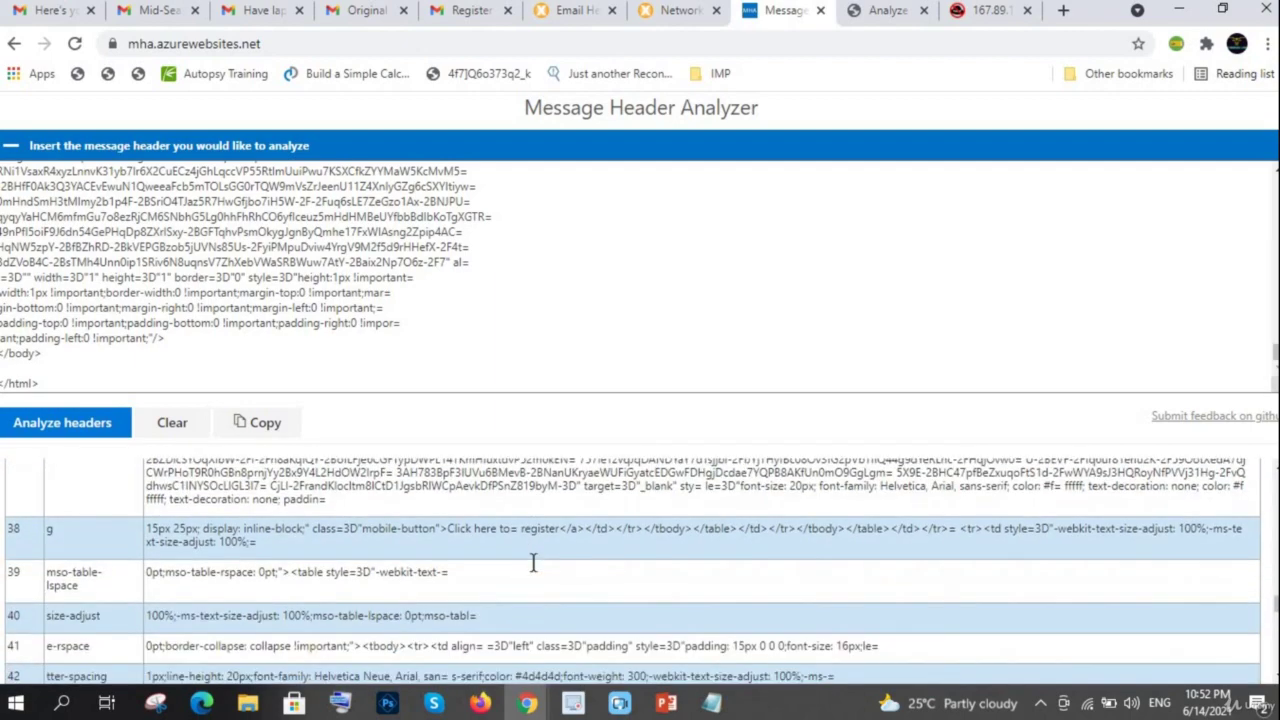
Search the MxToolbox header analysis page for 'remote ip'.
click(678, 14)
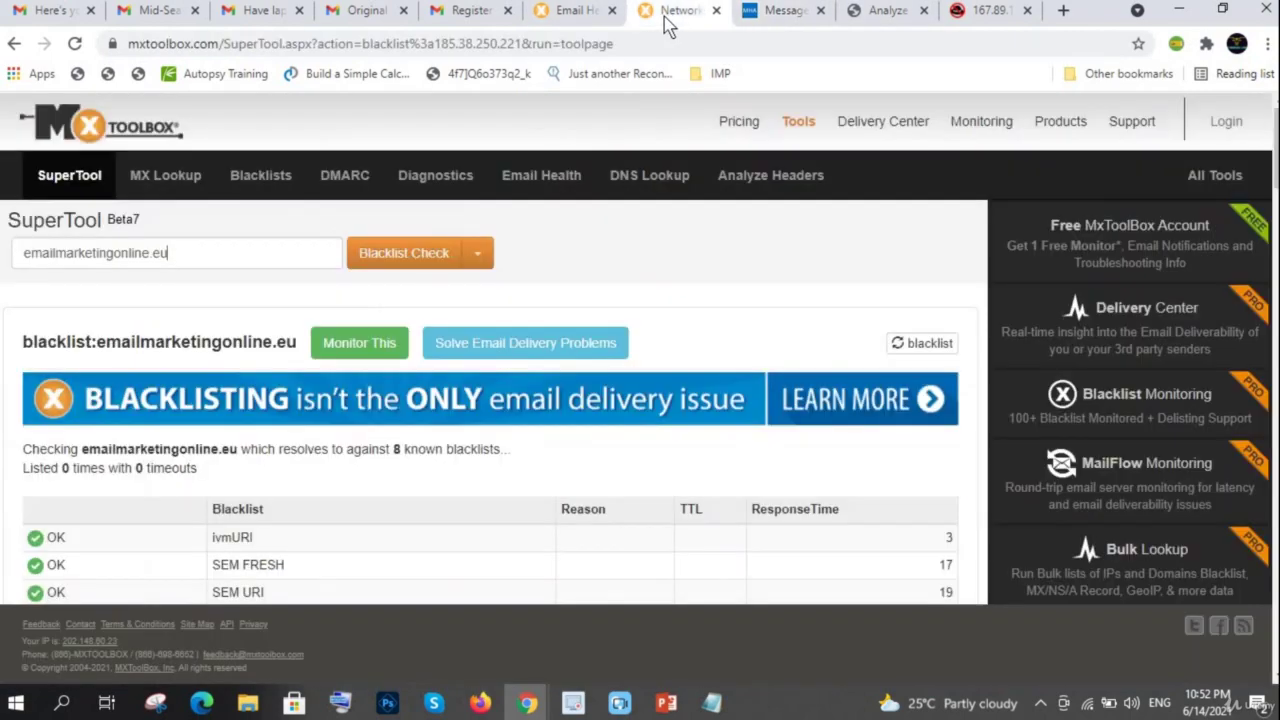
click(590, 12)
key(ctrl+f)
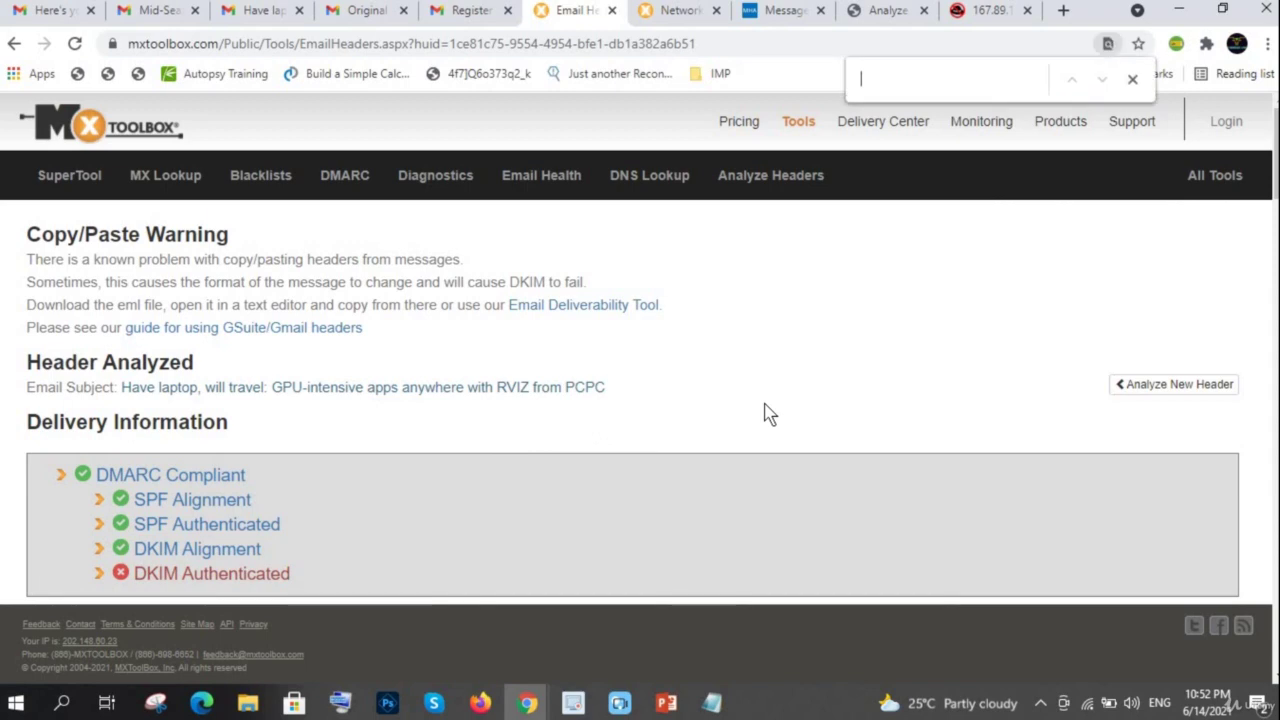
text(remote)
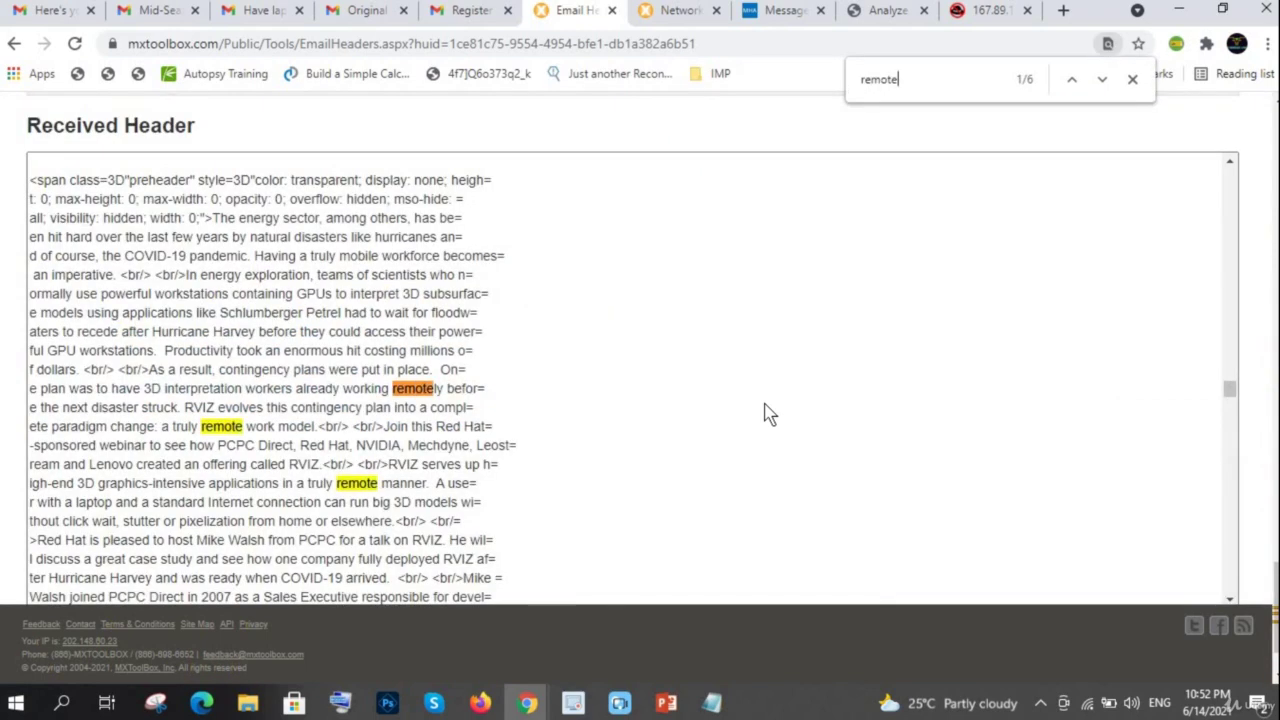
text( ip)
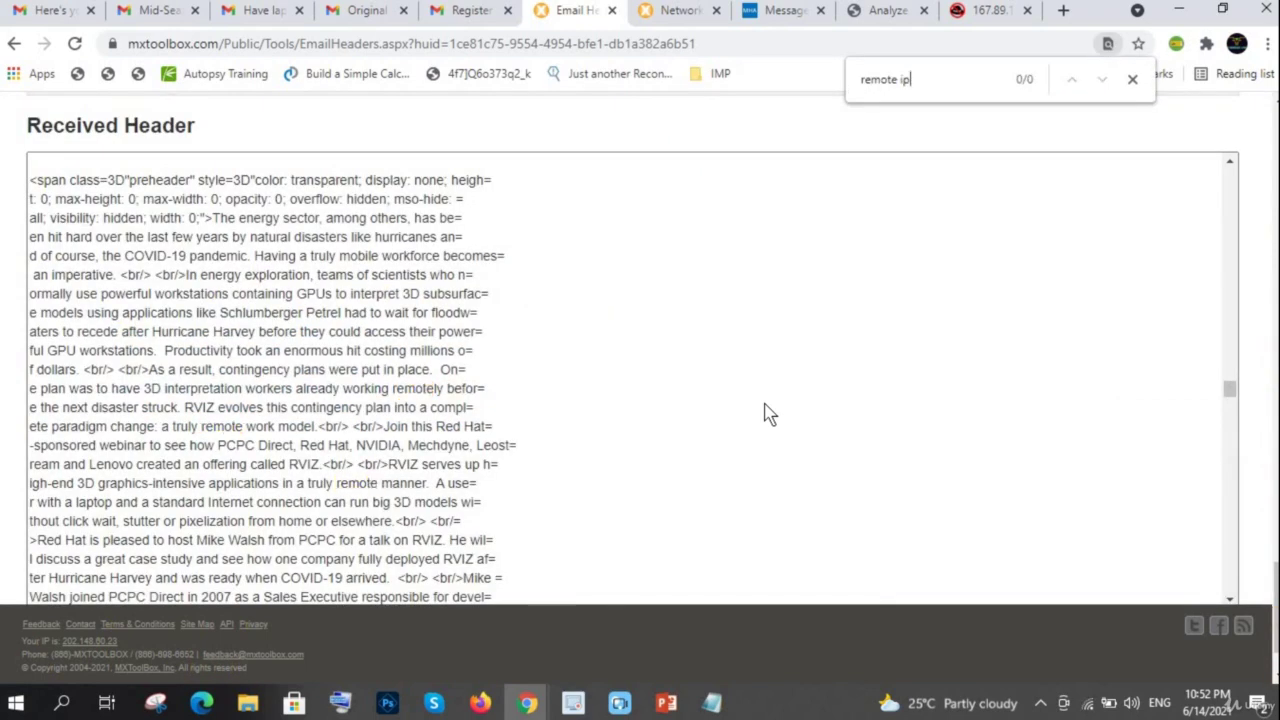
key(BackSpace)
key(BackSpace)
key(BackSpace)
key(BackSpace)
key(BackSpace)
key(BackSpace)
key(BackSpace)
key(BackSpace)
key(BackSpace)
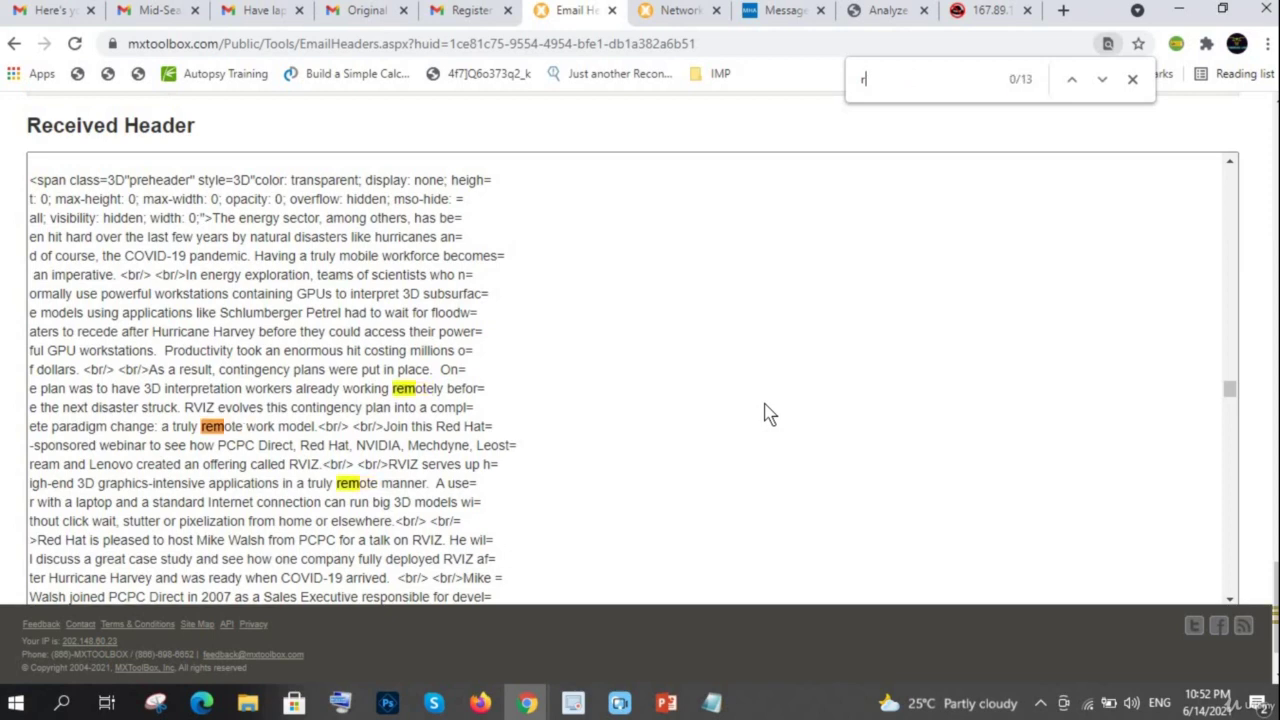
Scroll through the header analysis to review its SPF, DKIM results and relay hops.
scroll(1188, 331, up, 10)
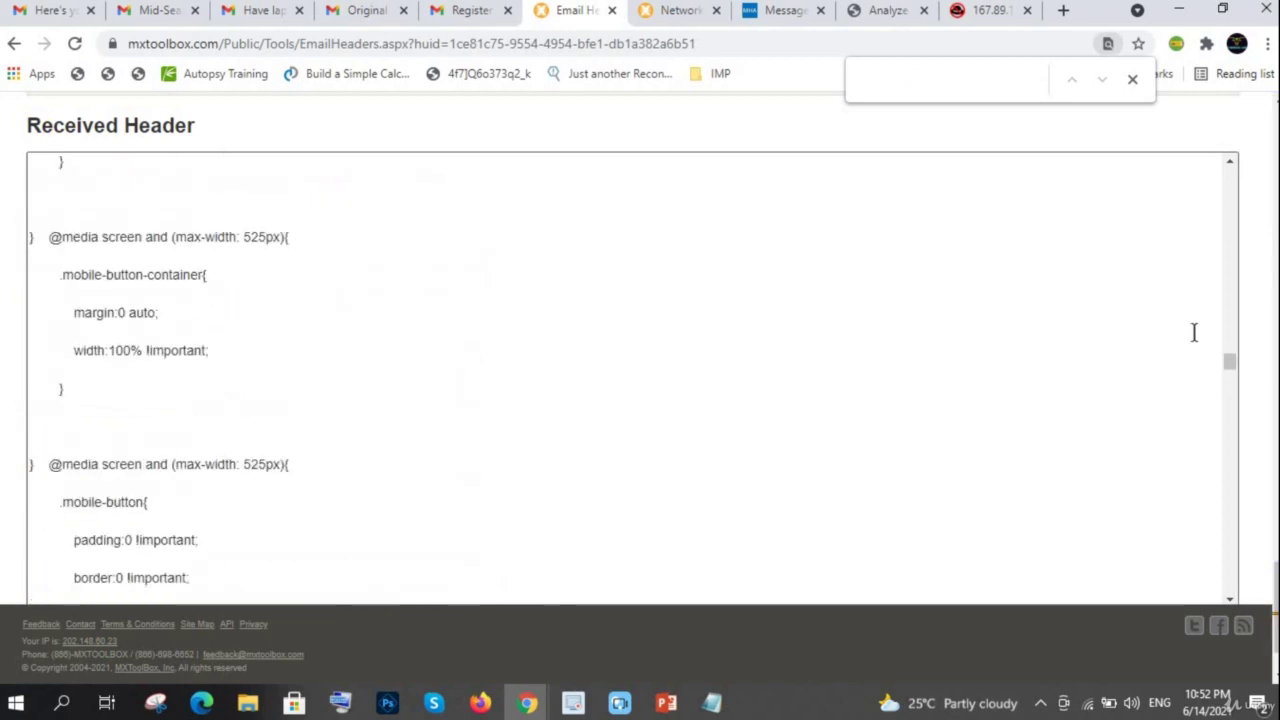
scroll(1248, 328, up, 5)
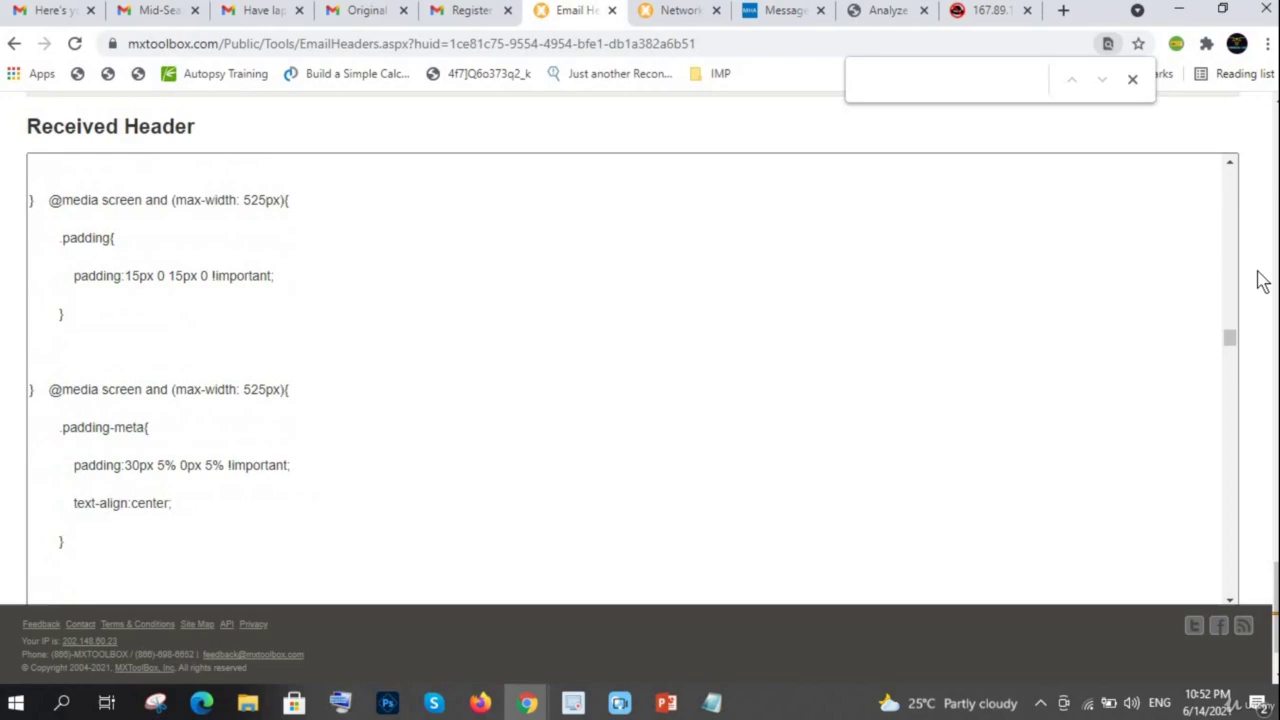
scroll(1262, 282, down, 5)
scroll(580, 323, up, 10)
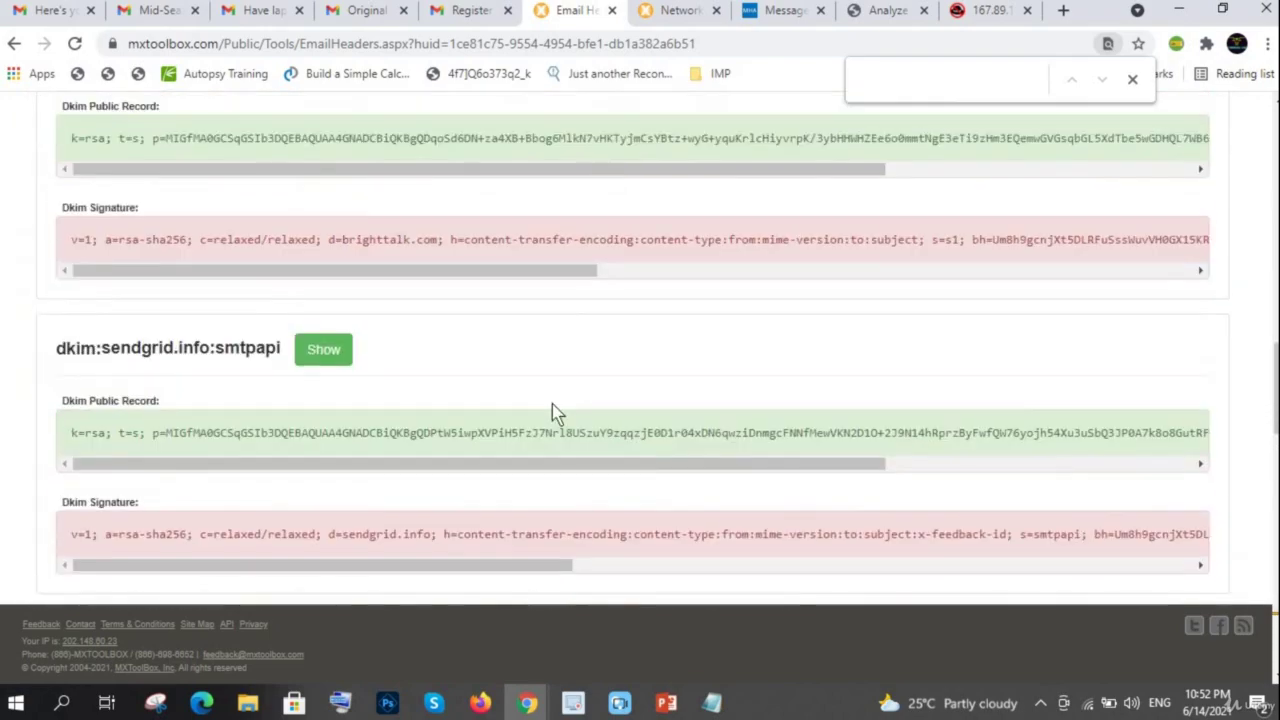
scroll(552, 400, up, 15)
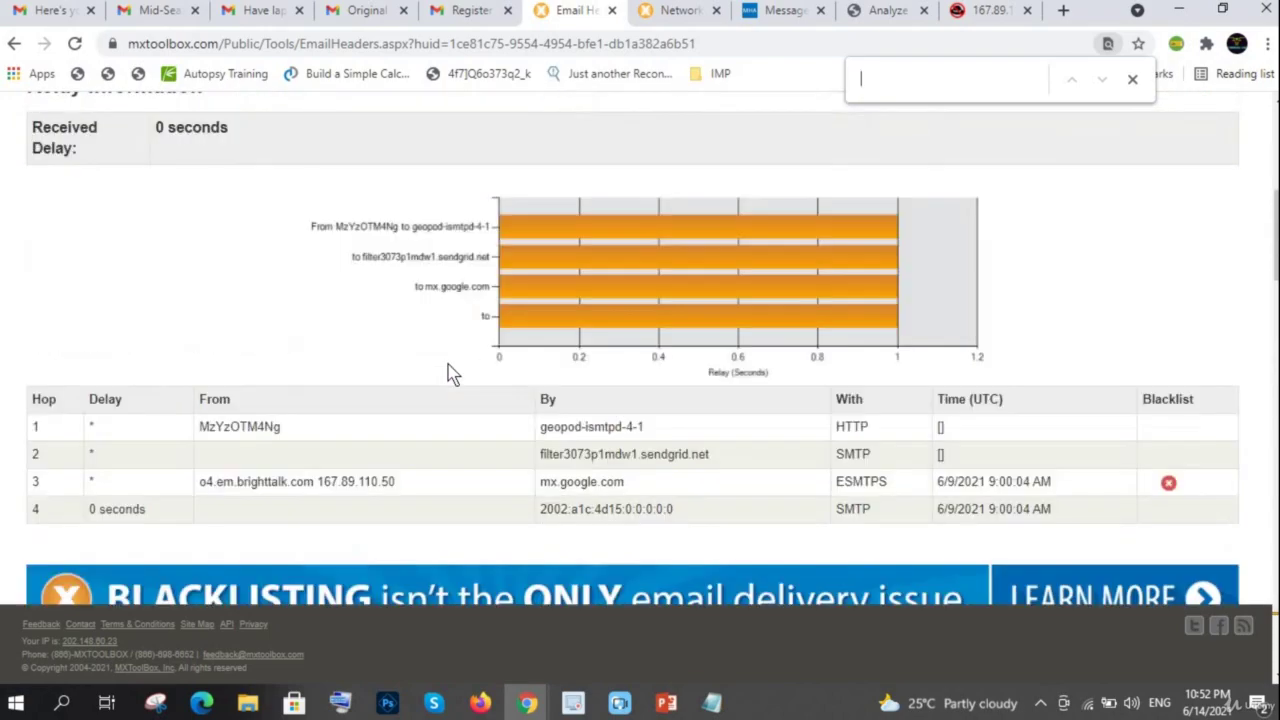
scroll(450, 372, down, 2)
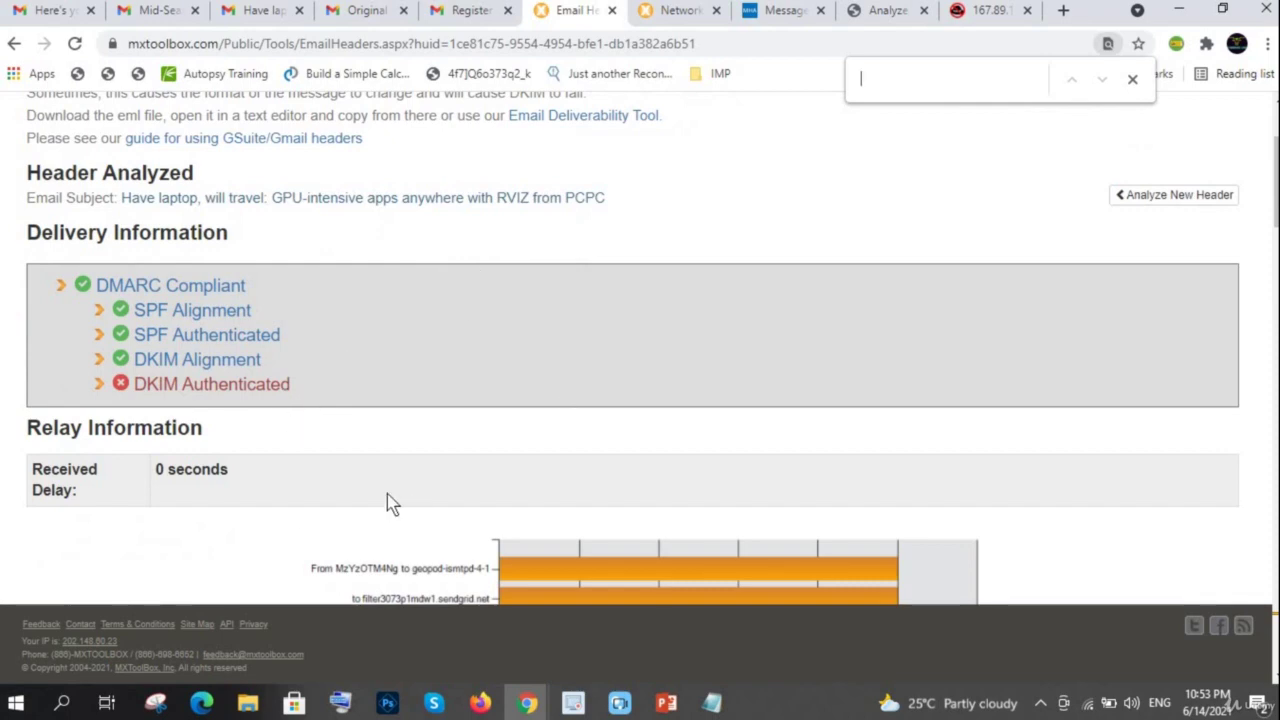
scroll(391, 457, down, 3)
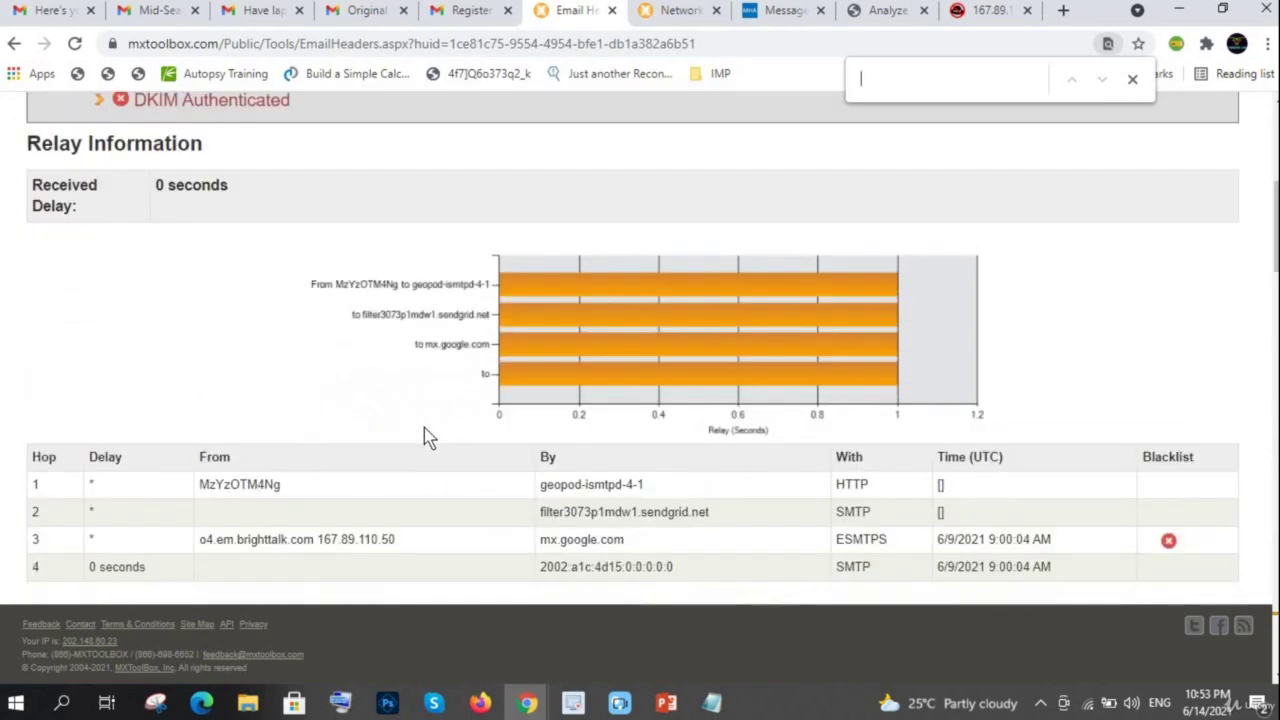
scroll(424, 428, down, 4)
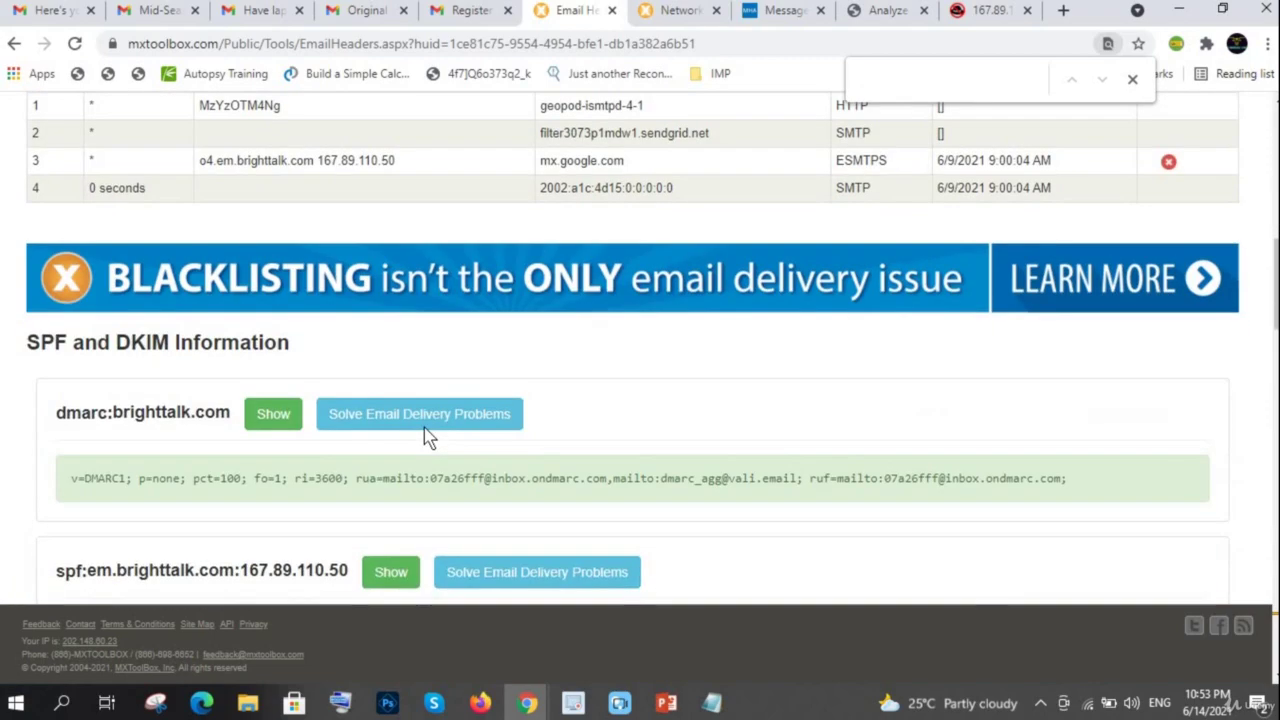
scroll(424, 437, down, 1)
scroll(696, 464, down, 3)
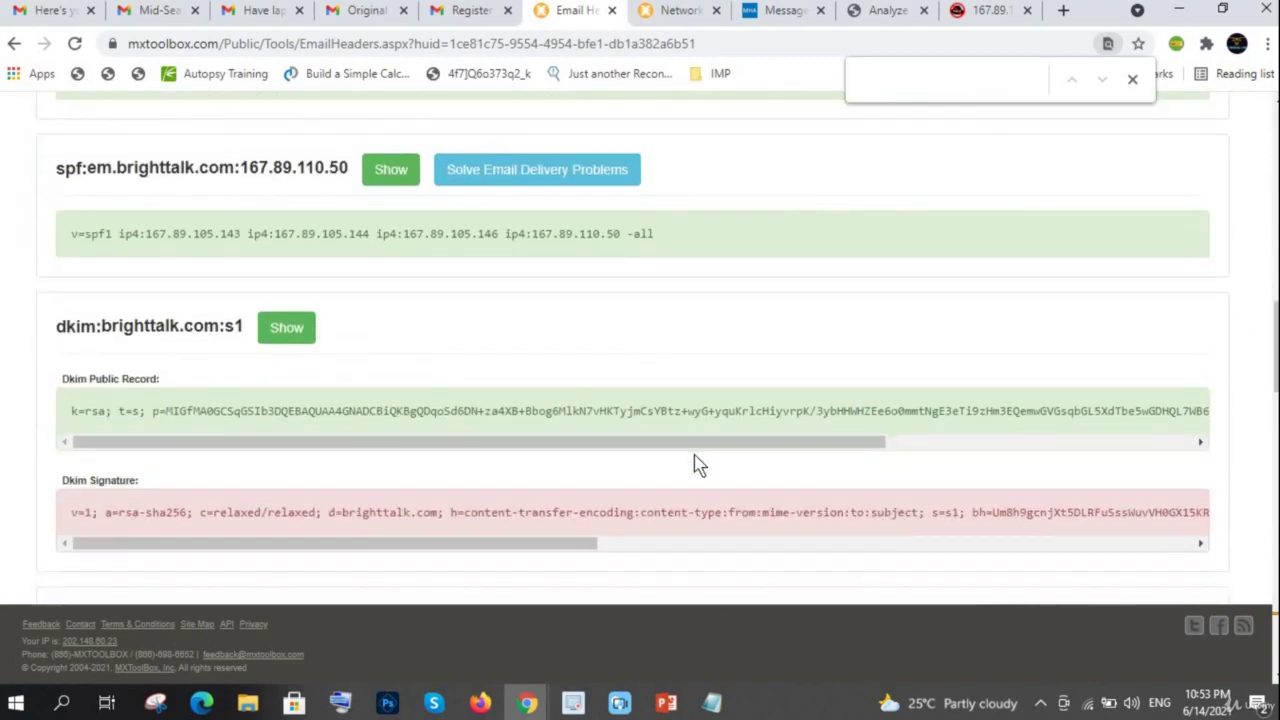
scroll(697, 464, down, 12)
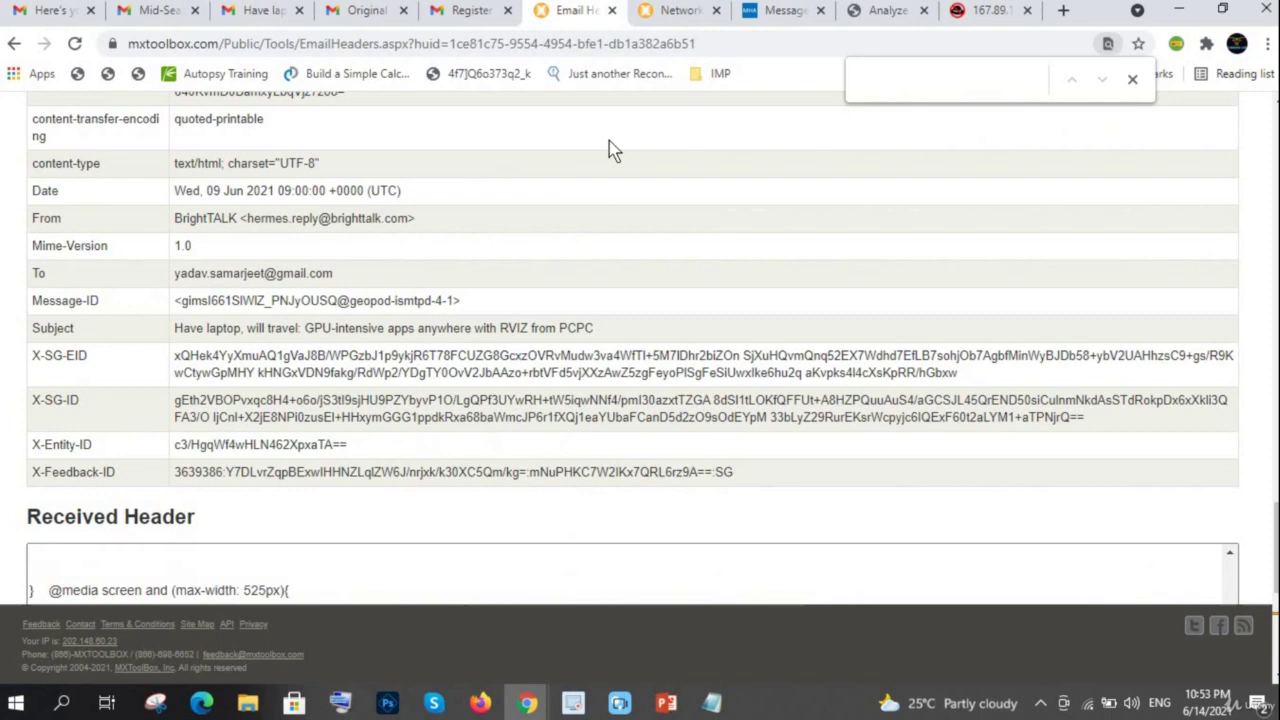
Switch to the Mid-Season sale email in Gmail and open its More options menu.
click(340, 12)
click(262, 12)
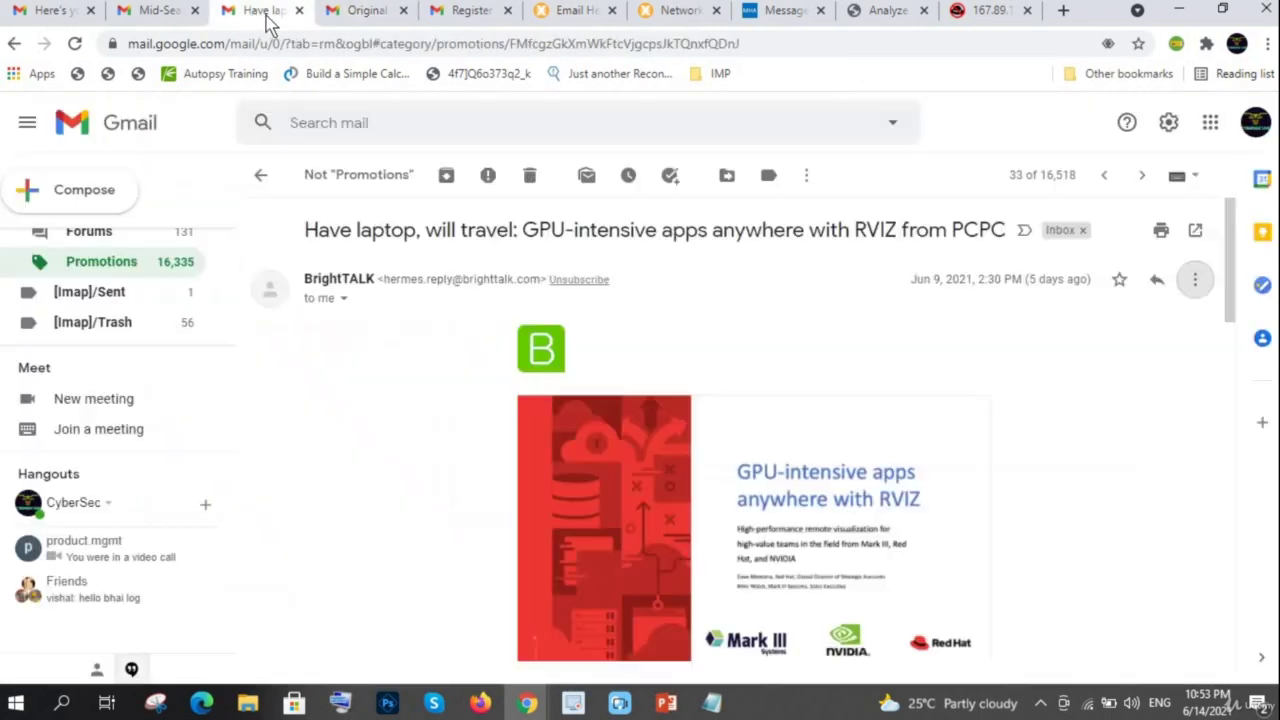
click(155, 12)
scroll(1110, 370, down, 2)
scroll(1150, 350, up, 2)
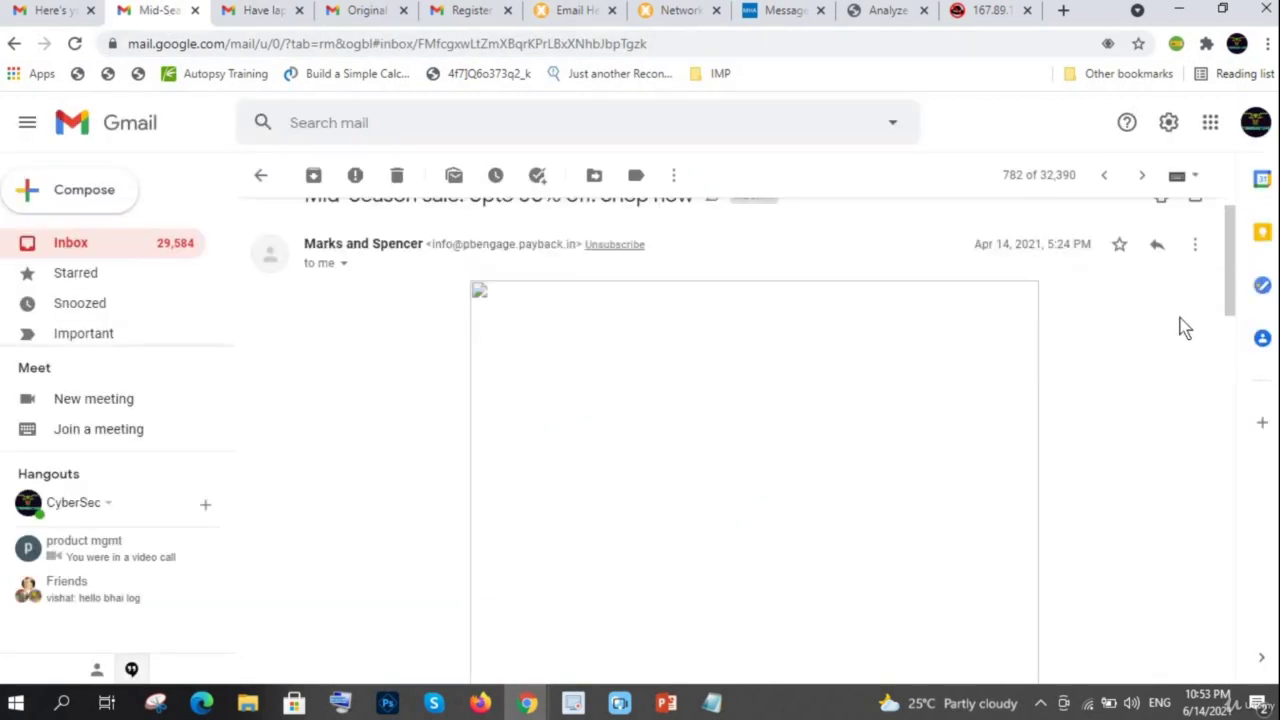
click(1197, 280)
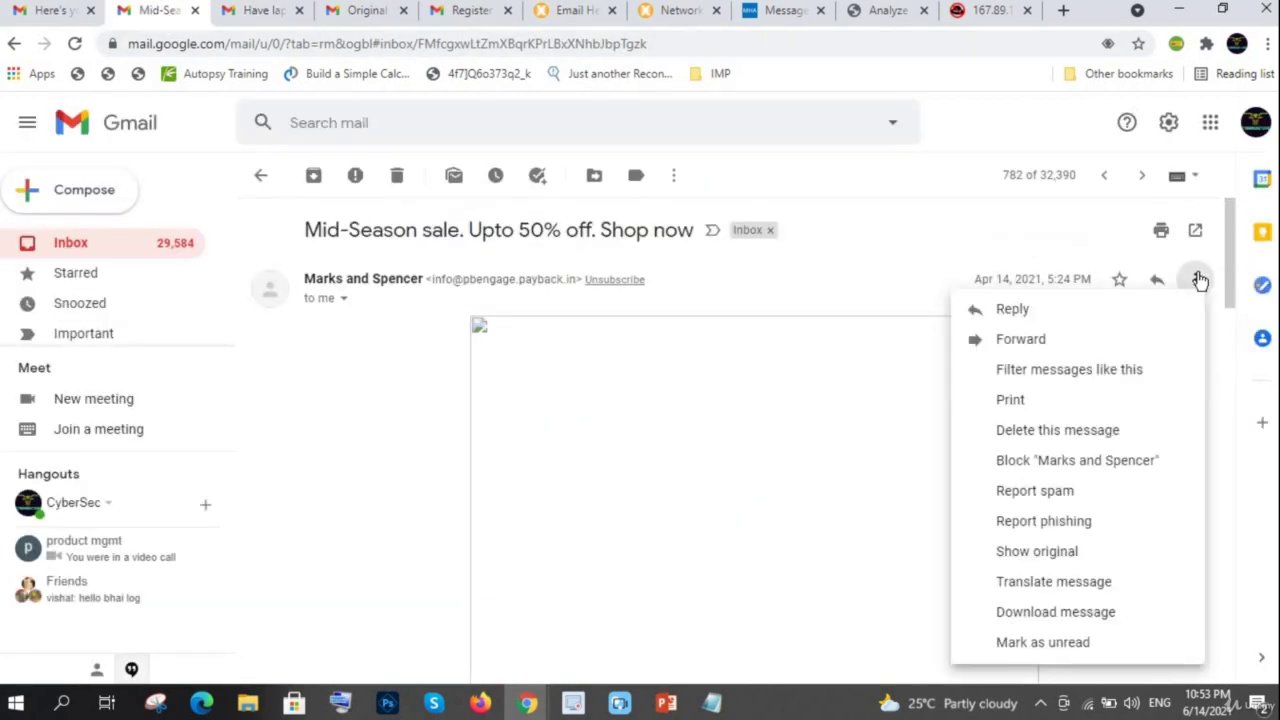
Show the Marks and Spencer sale email's original and inspect its Delivered-To recipient line.
click(1083, 562)
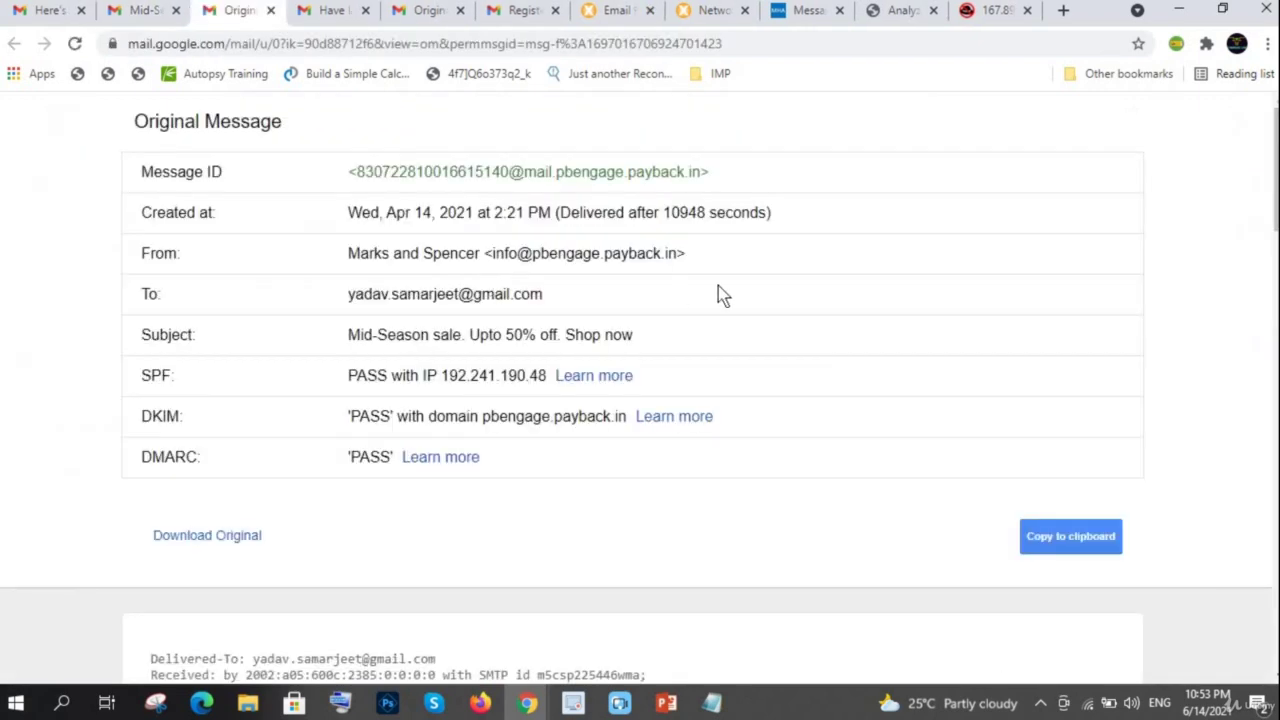
scroll(722, 295, down, 2)
scroll(716, 286, down, 4)
scroll(725, 270, up, 1)
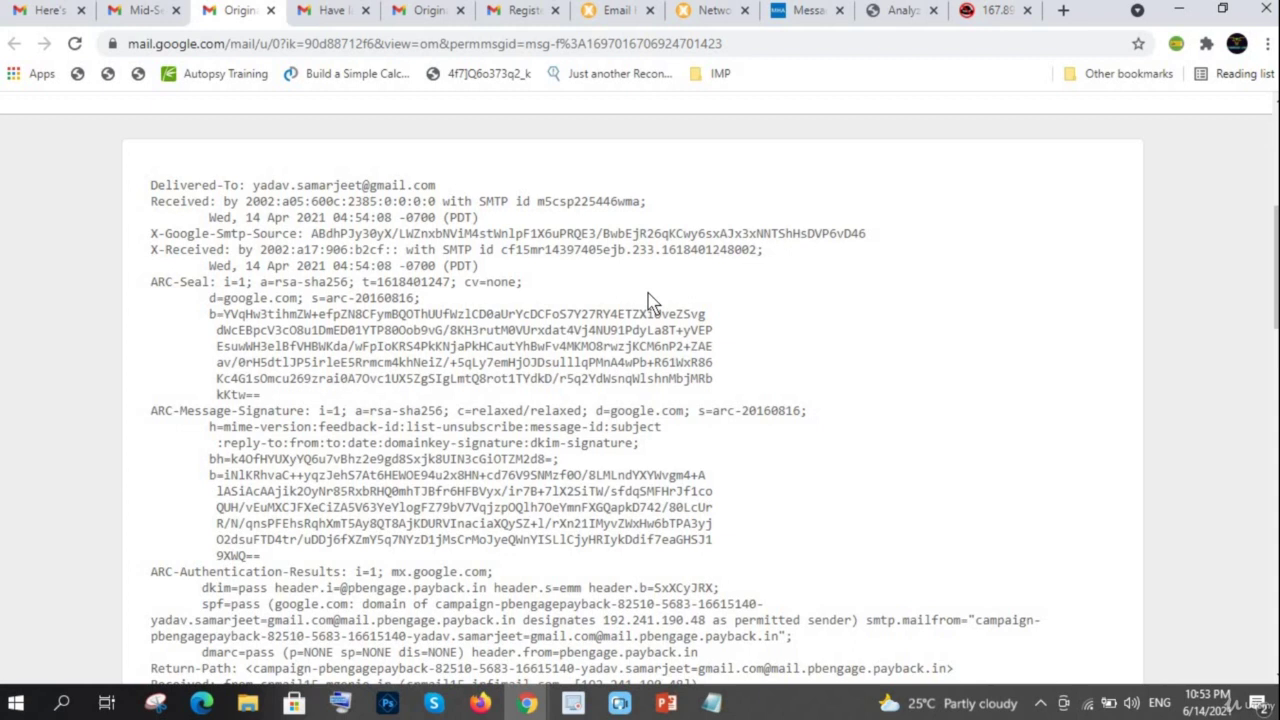
scroll(648, 302, up, 1)
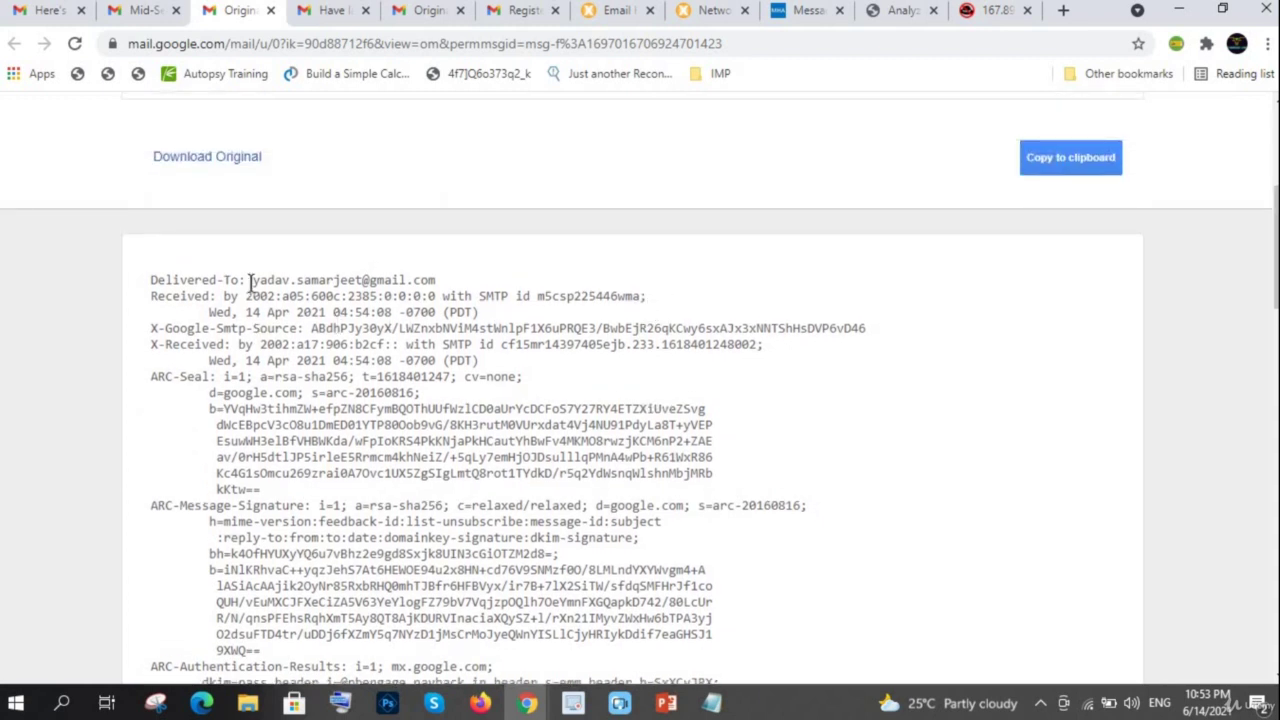
drag(250, 280, 476, 293)
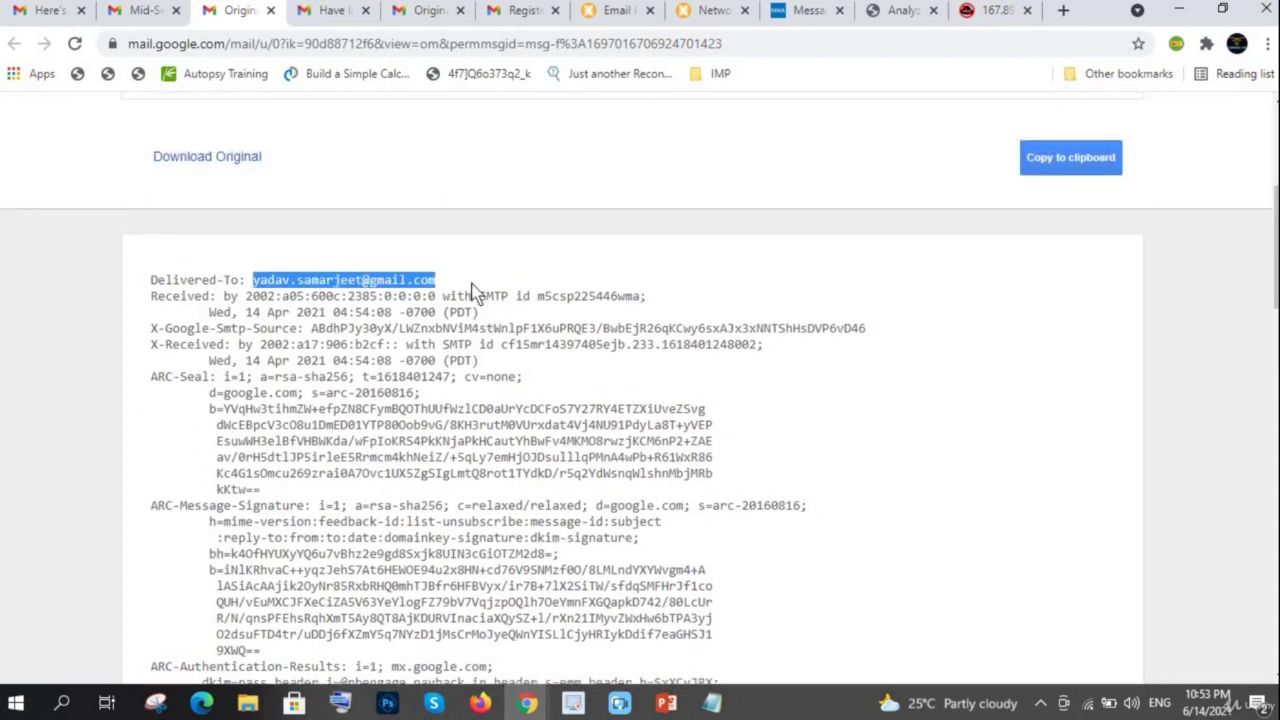
click(478, 283)
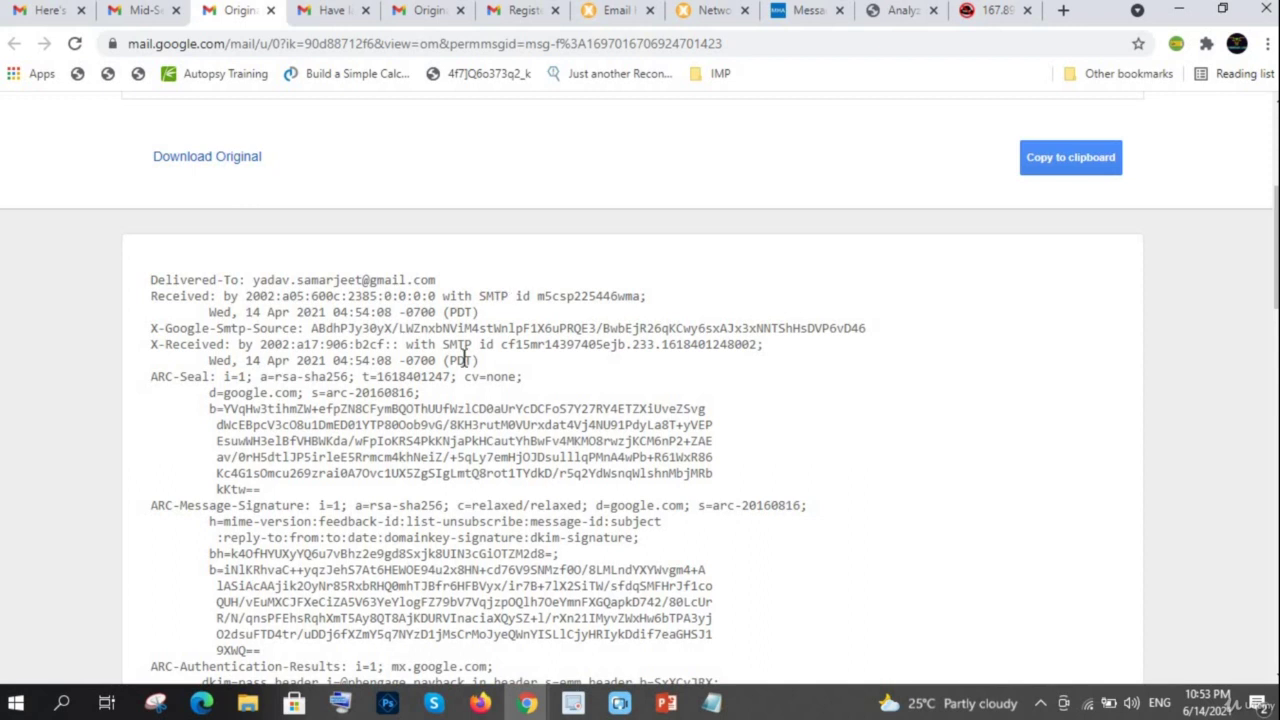
Search the raw source for 'return' and highlight the Return-Path domain mail.pbengage.payback.in.
key(ctrl+f)
text(remote)
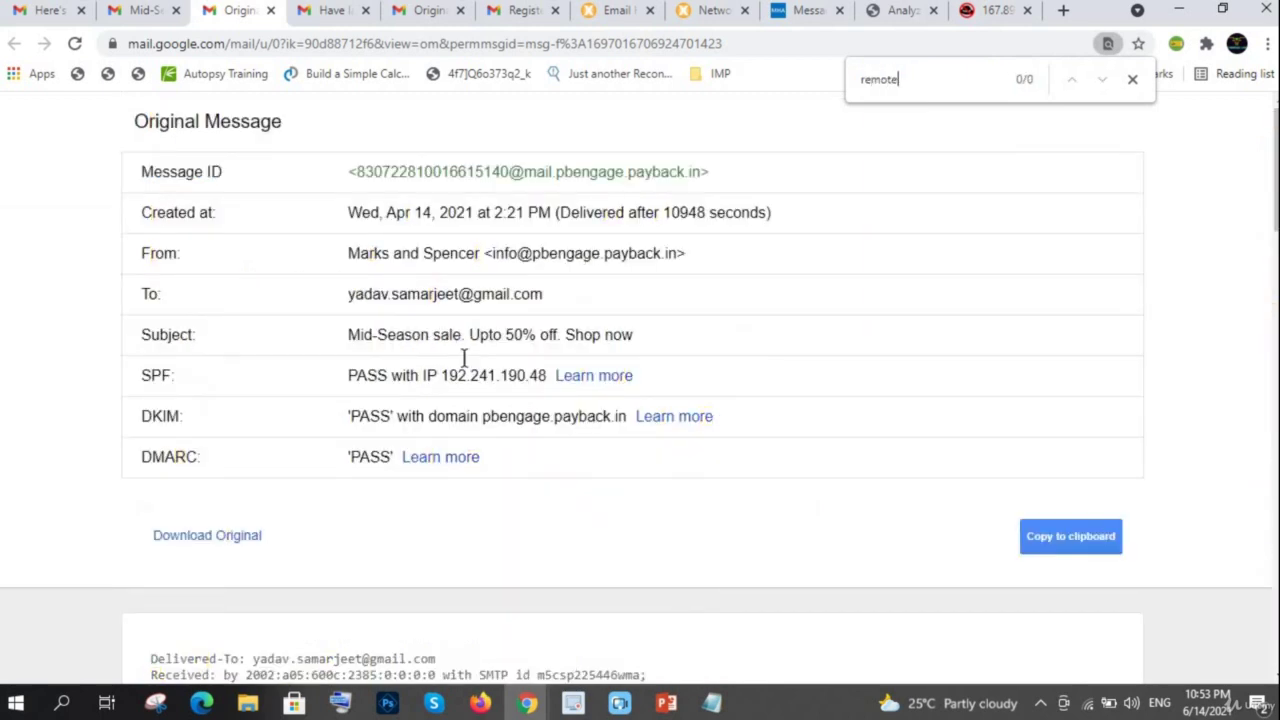
key(BackSpace)
key(BackSpace)
key(BackSpace)
text(return)
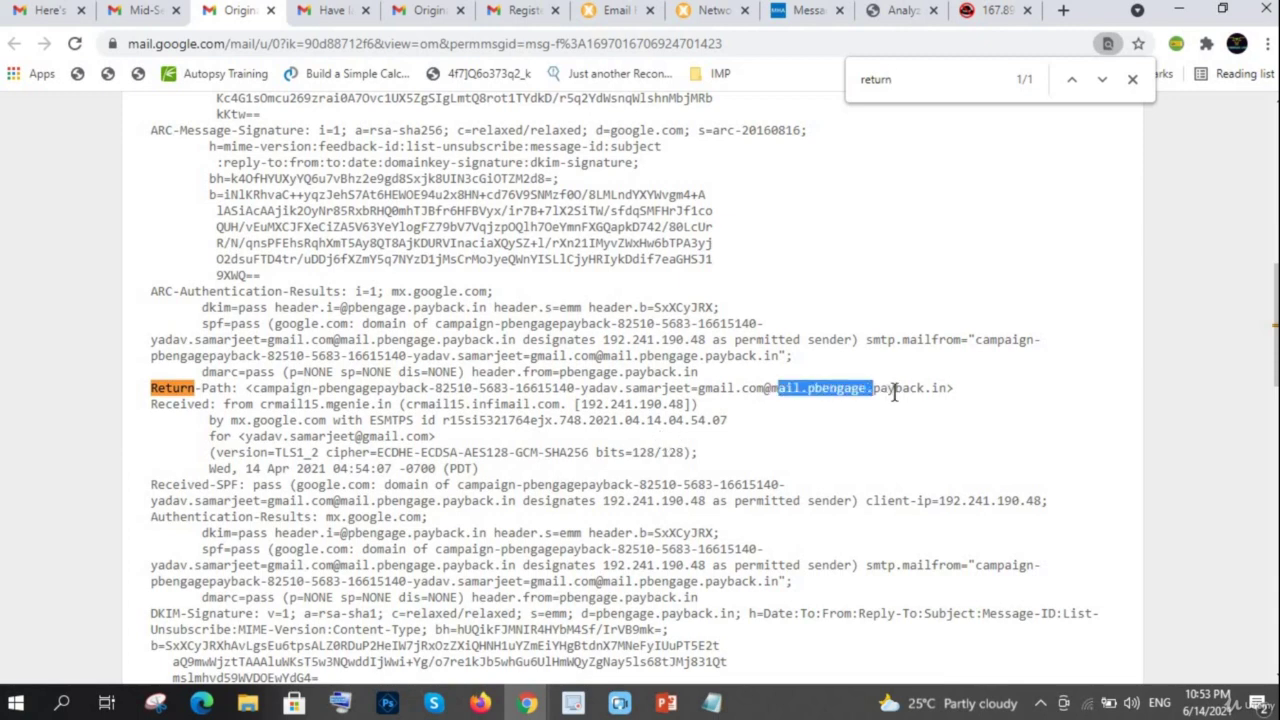
drag(894, 393, 955, 395)
scroll(712, 468, down, 4)
scroll(712, 468, up, 5)
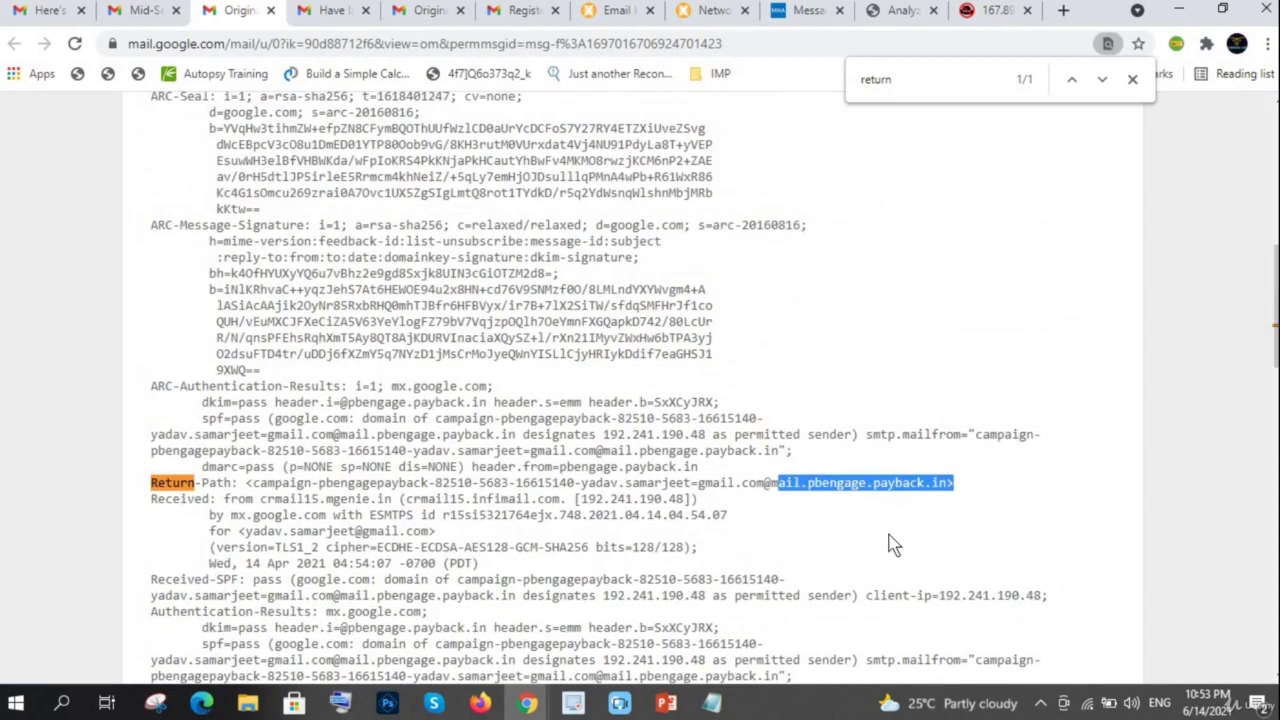
scroll(822, 553, up, 6)
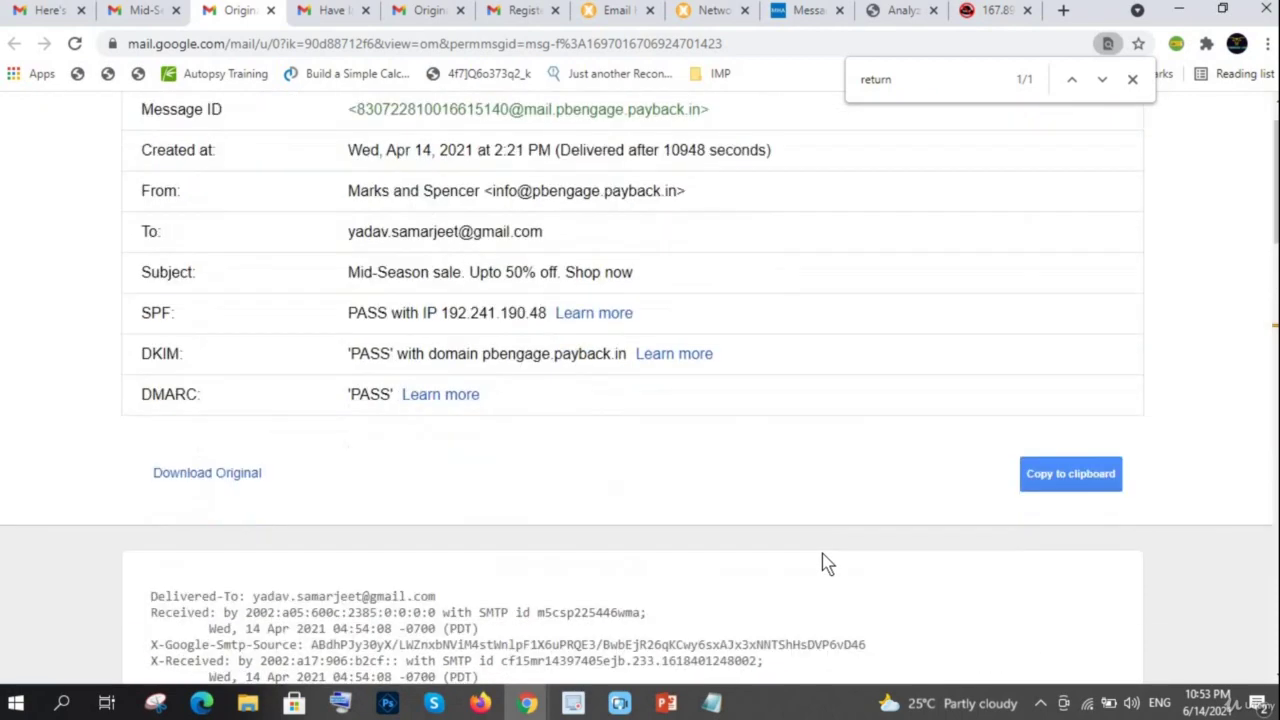
scroll(824, 563, down, 3)
scroll(298, 487, down, 5)
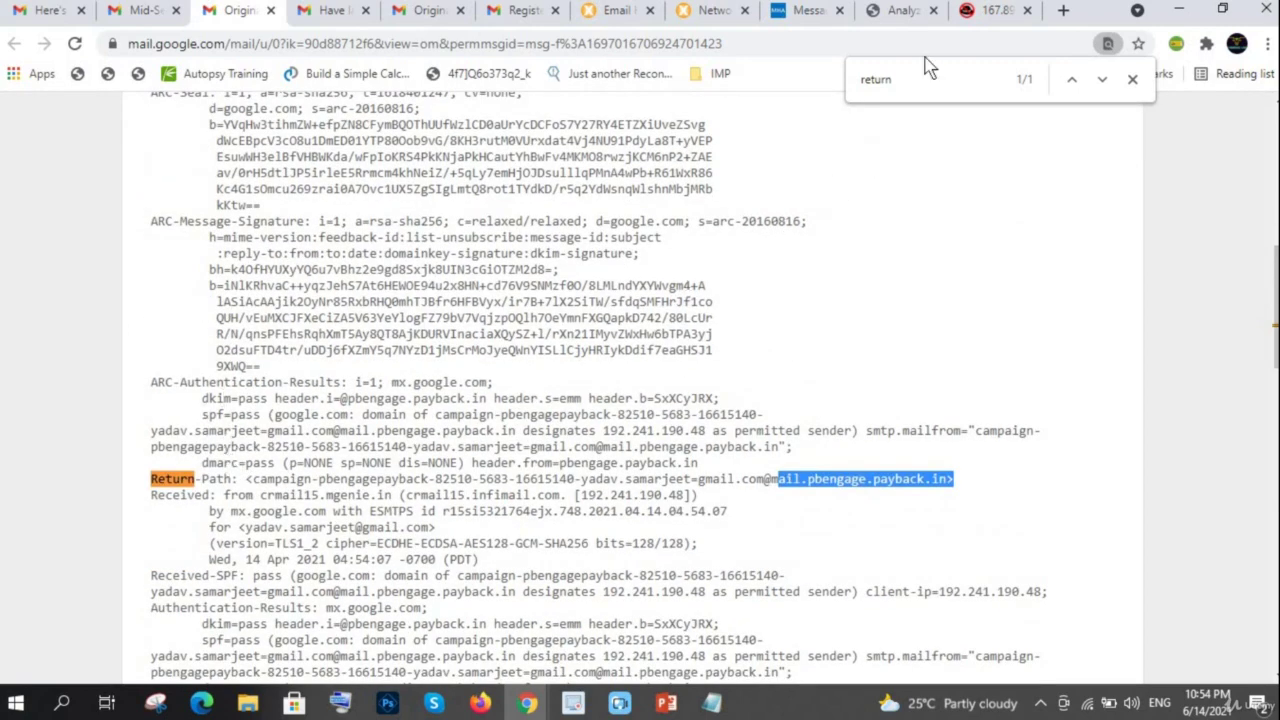
scroll(780, 271, up, 10)
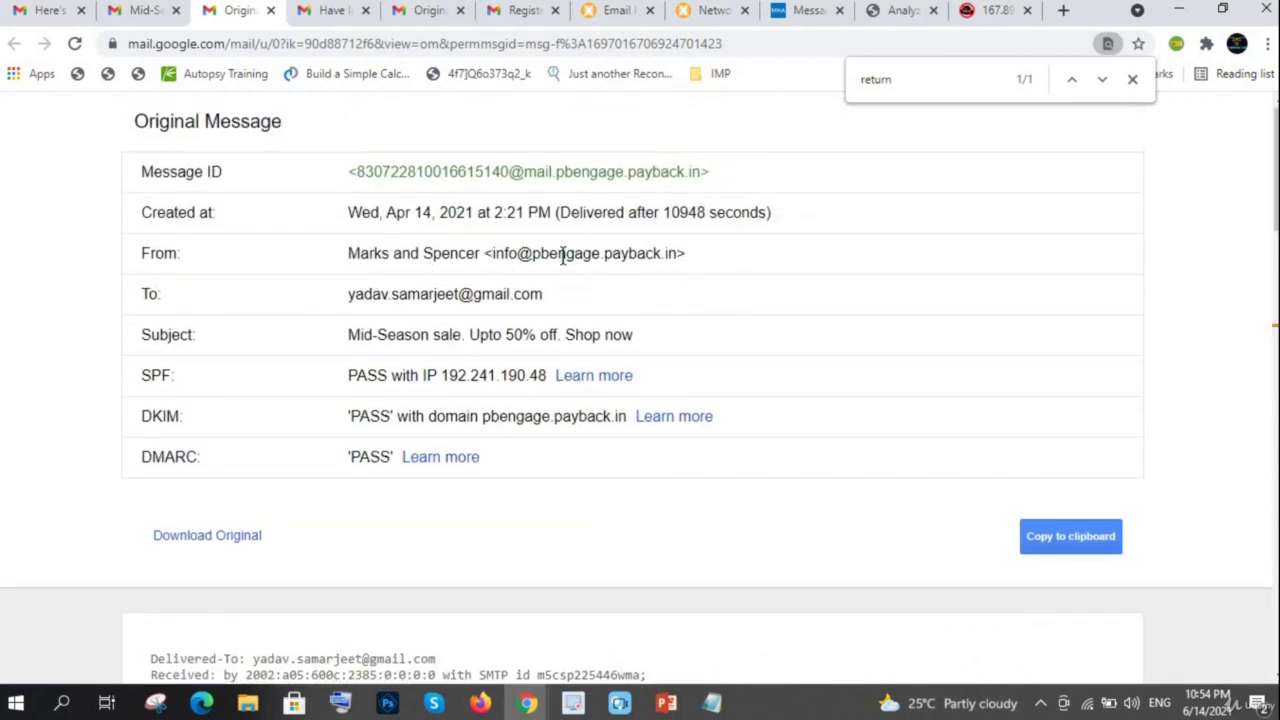
Highlight the From address, then select the whole raw message from Delivered-To to the end.
drag(688, 255, 347, 268)
scroll(760, 342, down, 6)
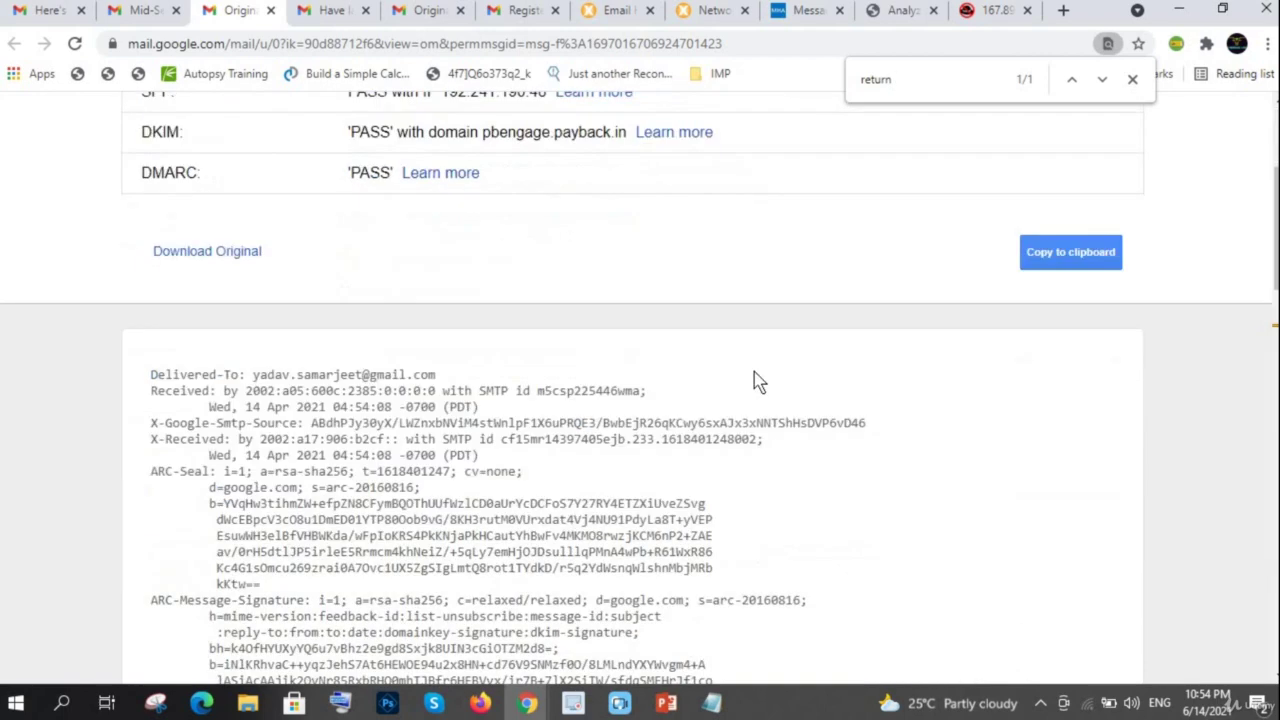
scroll(632, 450, down, 12)
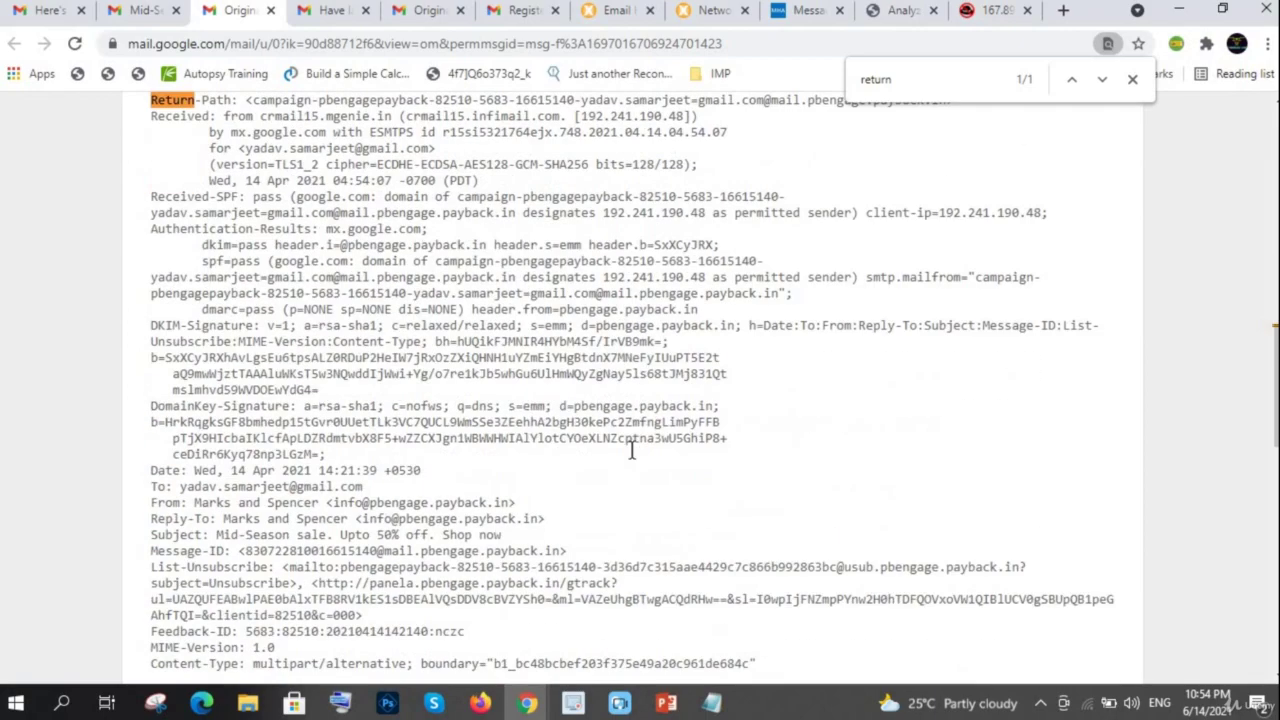
scroll(636, 460, up, 5)
scroll(636, 460, up, 10)
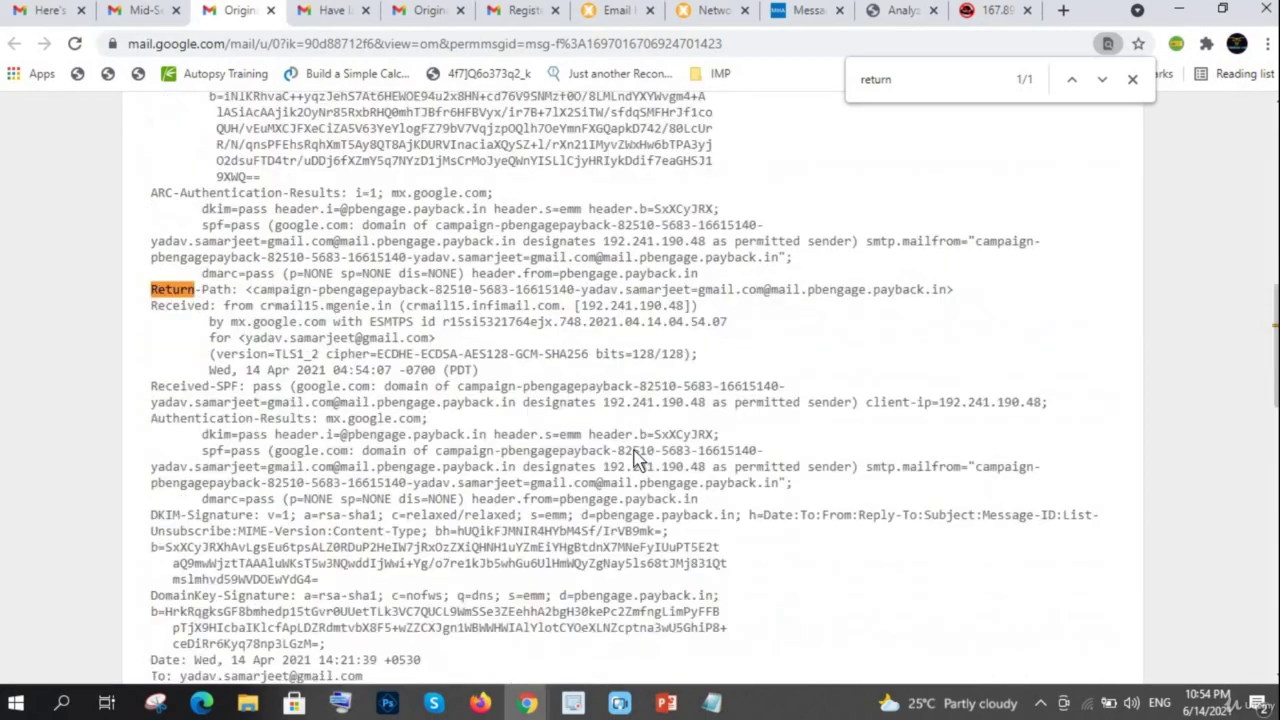
scroll(266, 385, down, 3)
scroll(266, 388, up, 1)
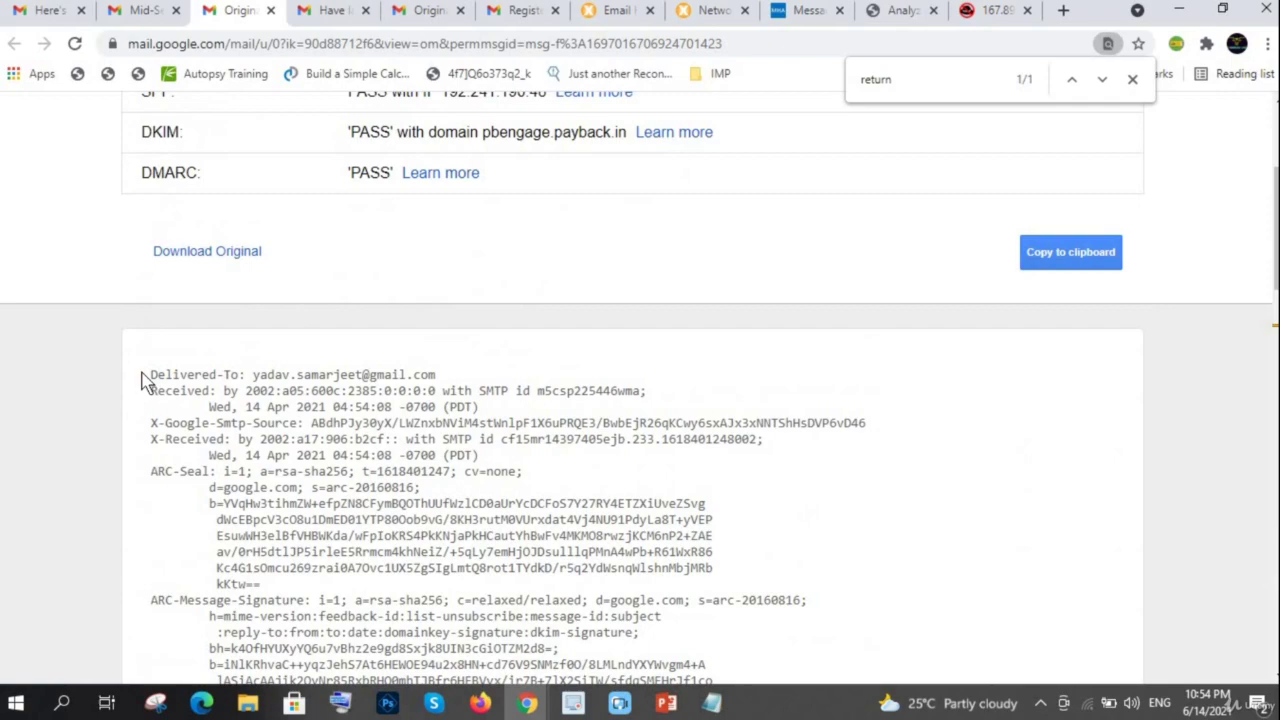
drag(150, 374, 705, 683)
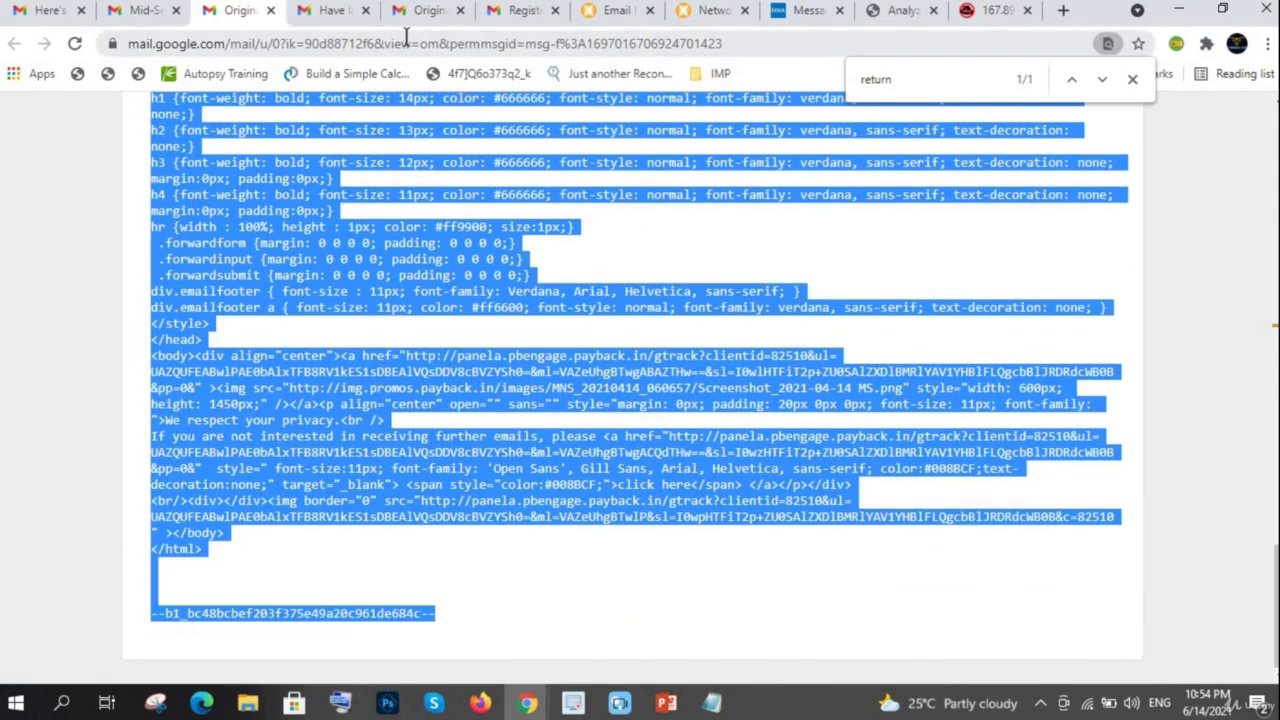
Paste the sale email's copied header into MxToolbox Analyze Headers and run the analysis.
click(620, 11)
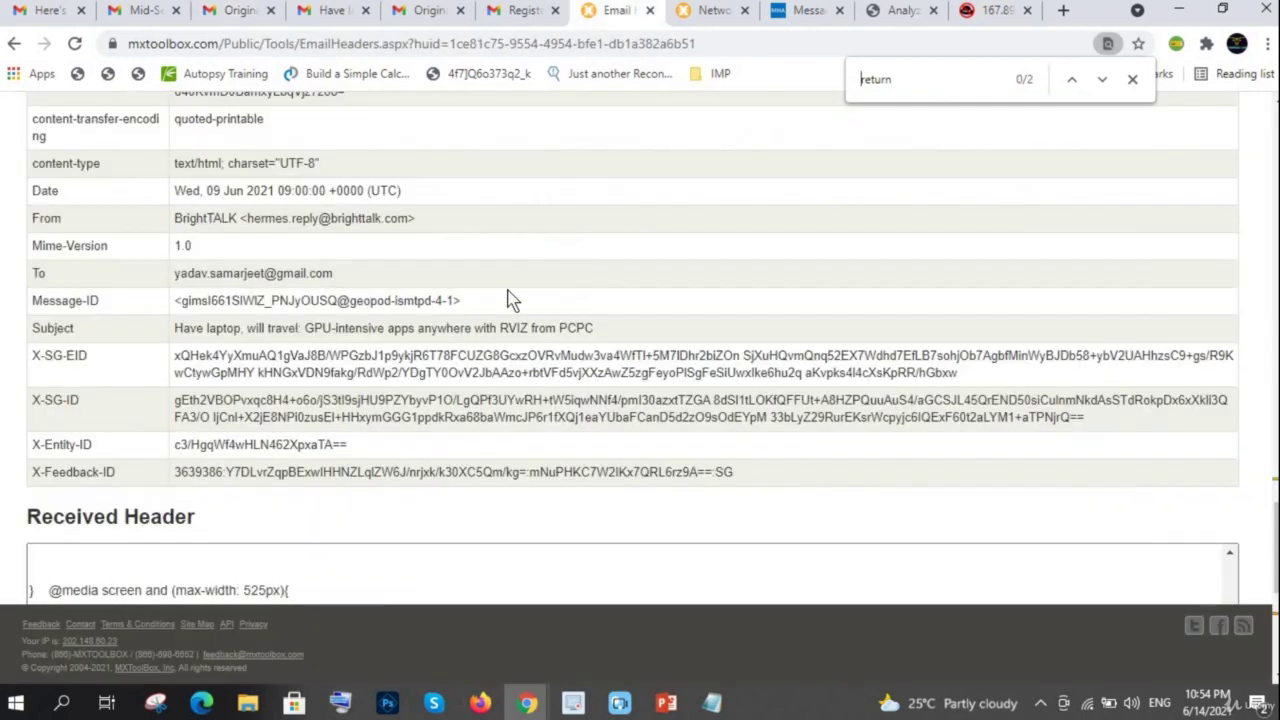
scroll(560, 355, up, 3)
scroll(561, 358, up, 15)
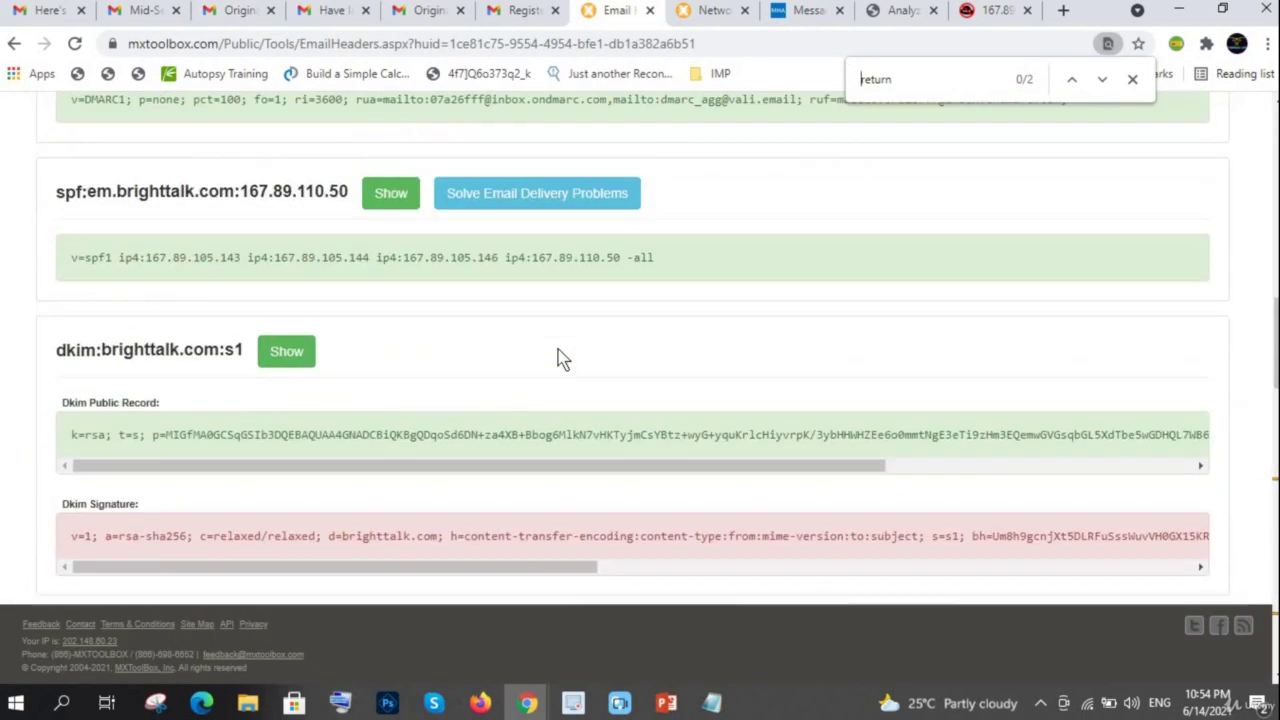
scroll(561, 358, up, 5)
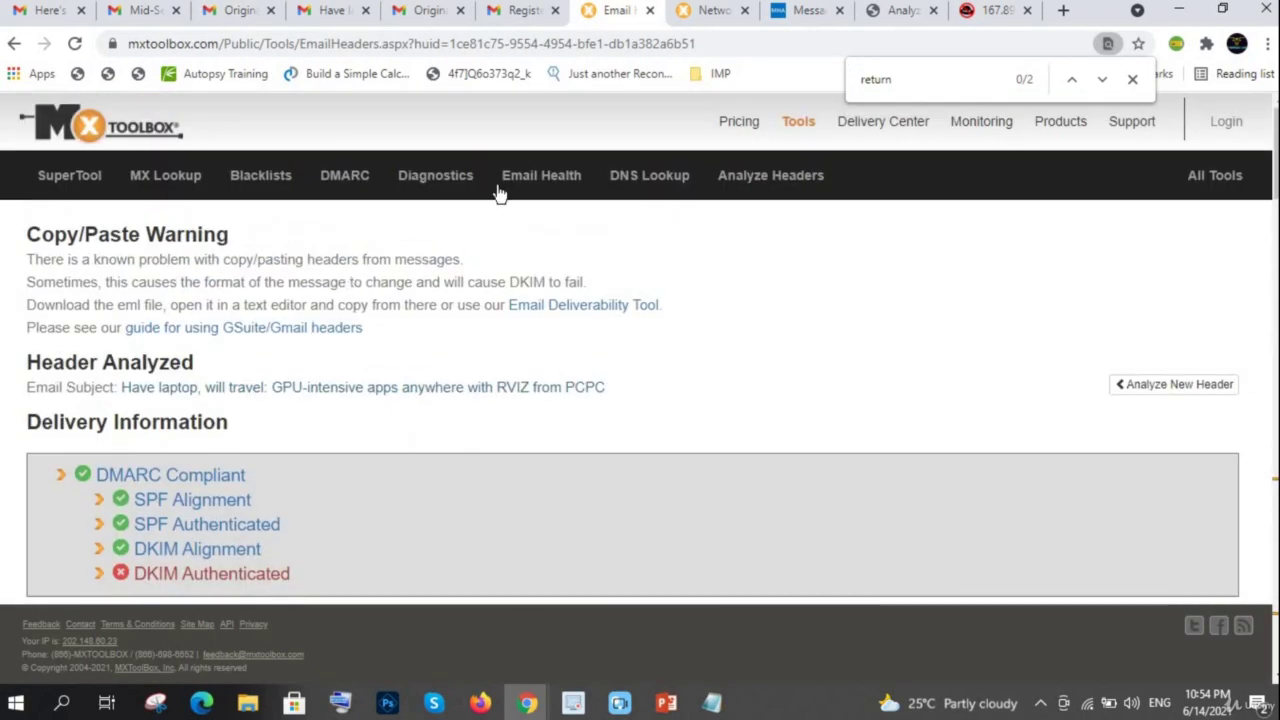
click(765, 175)
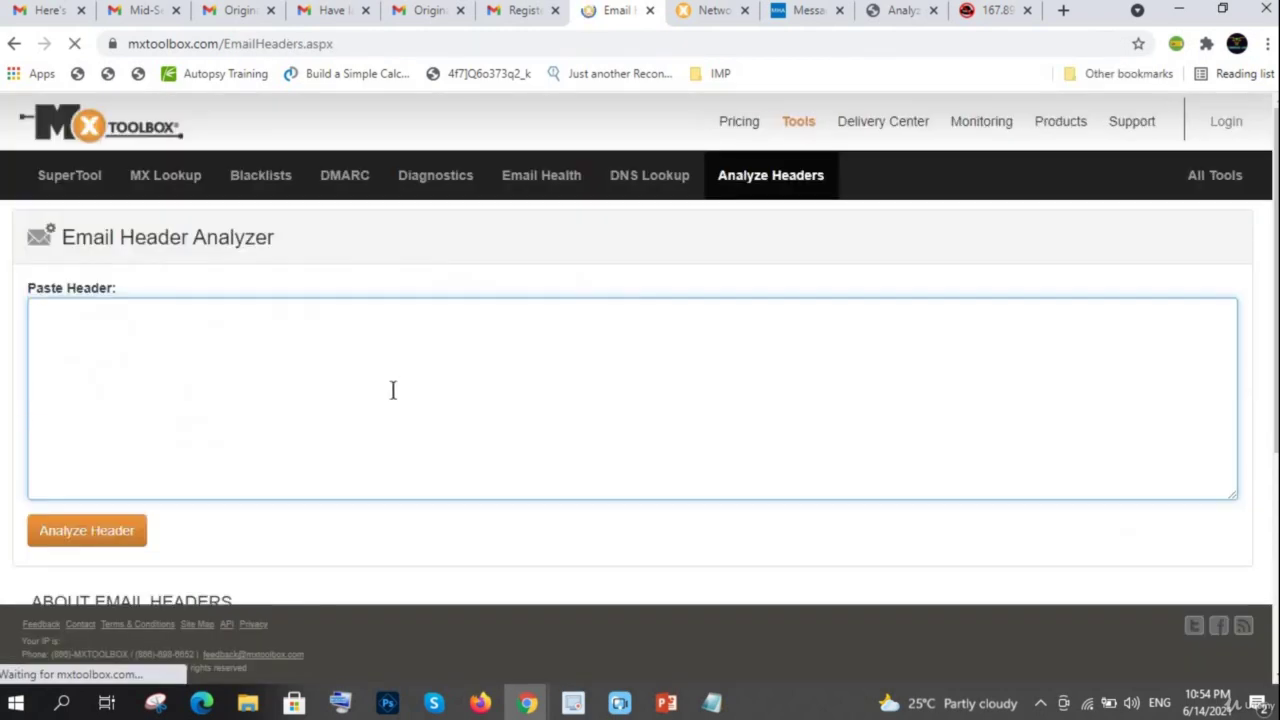
click(393, 390)
key(ctrl+v)
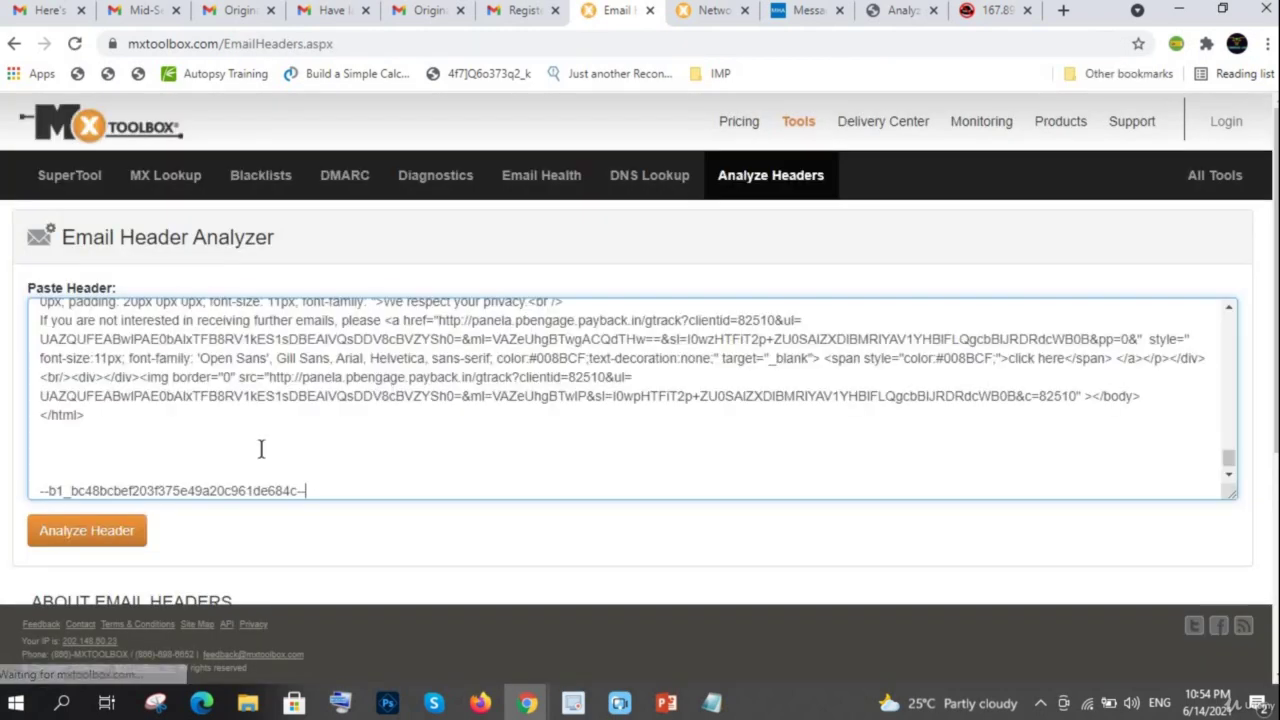
click(123, 531)
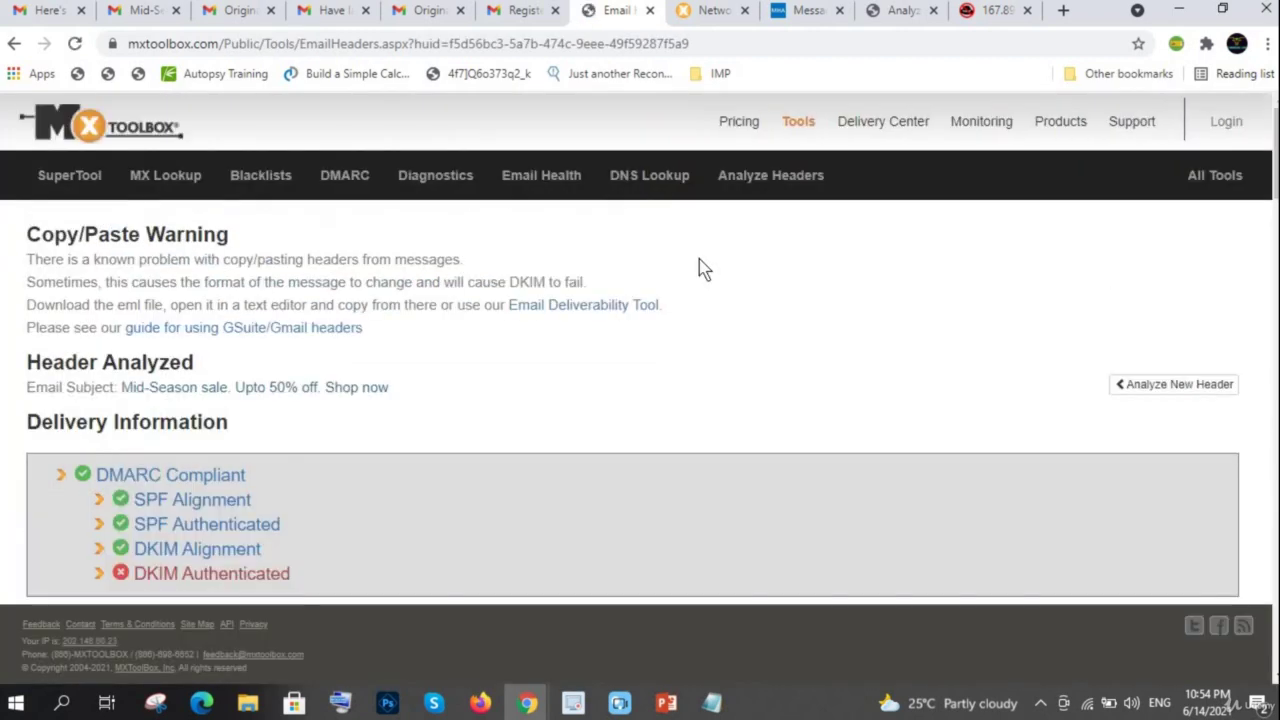
Copy hop 1's sending IP 192.241.190.48 from the sale email's Relay Information table.
scroll(697, 261, down, 3)
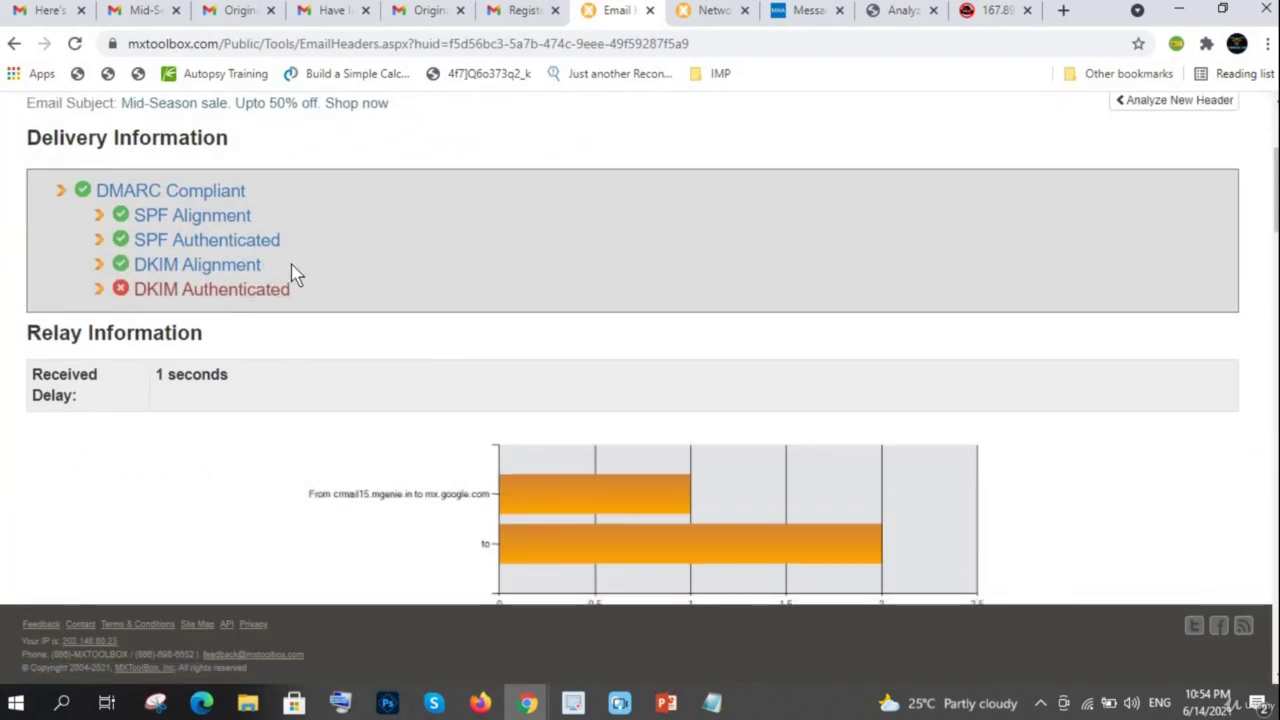
scroll(334, 491, down, 8)
scroll(334, 491, down, 15)
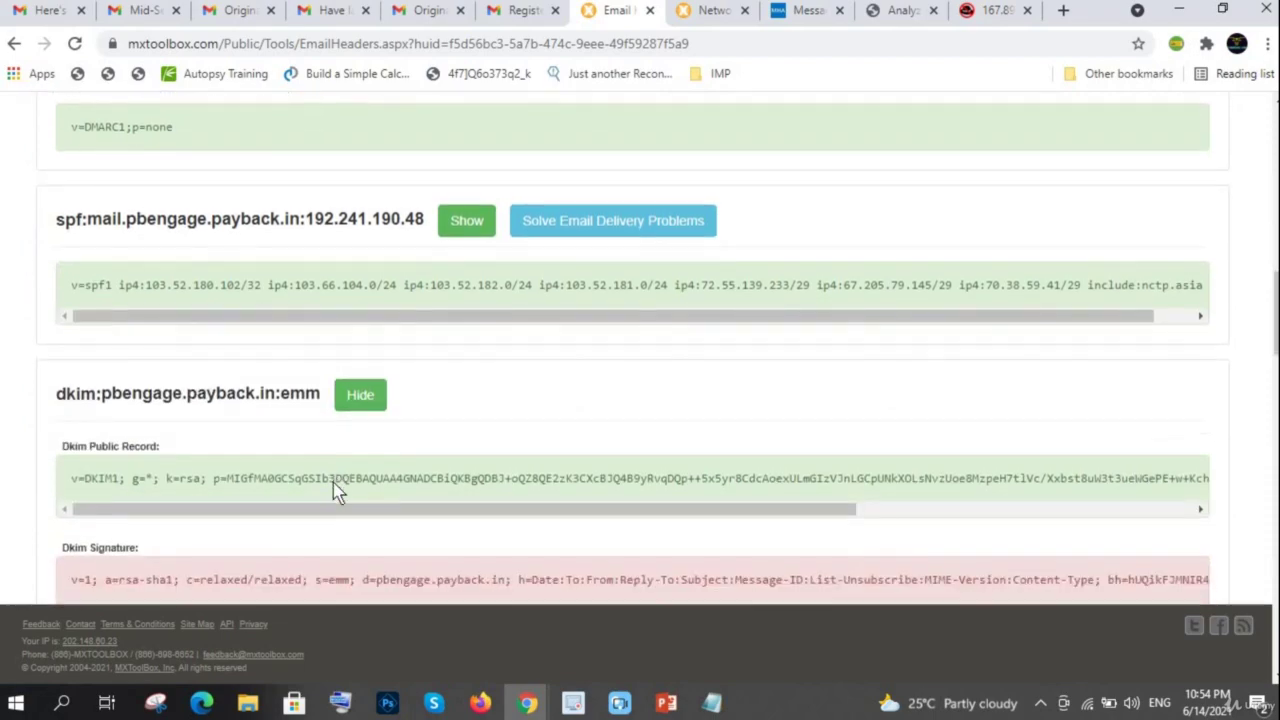
scroll(333, 482, up, 20)
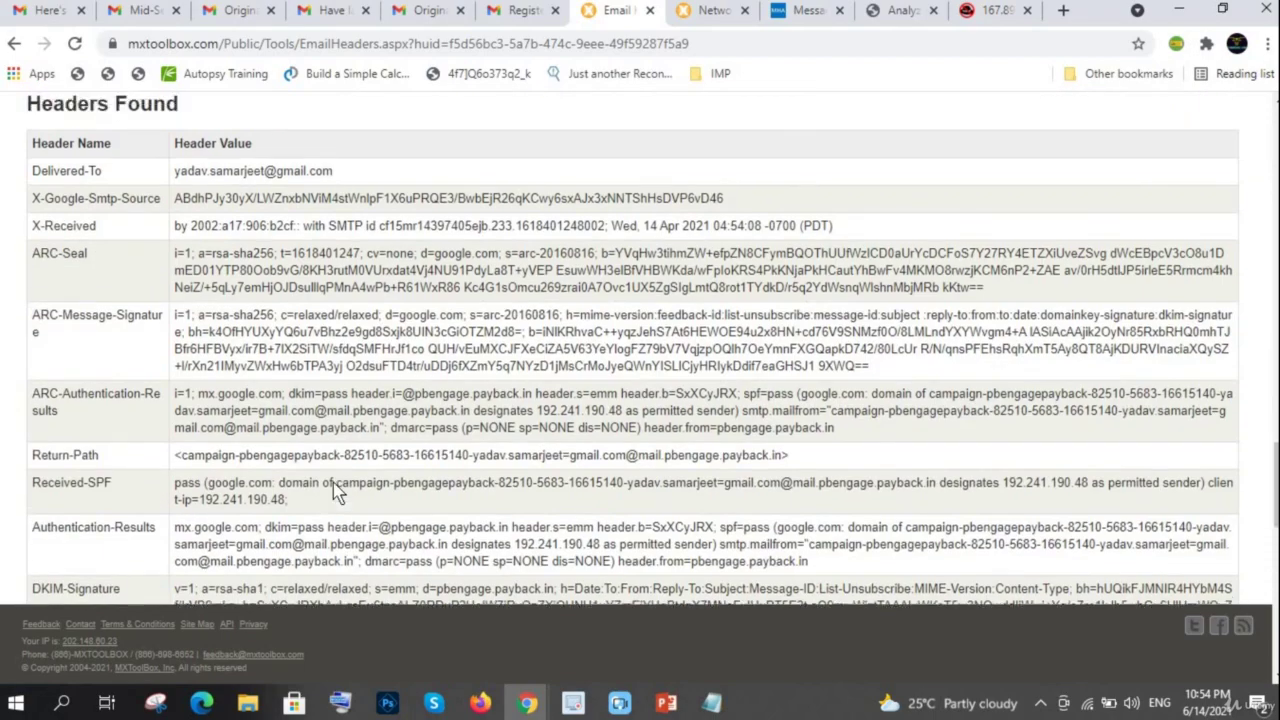
scroll(330, 487, up, 2)
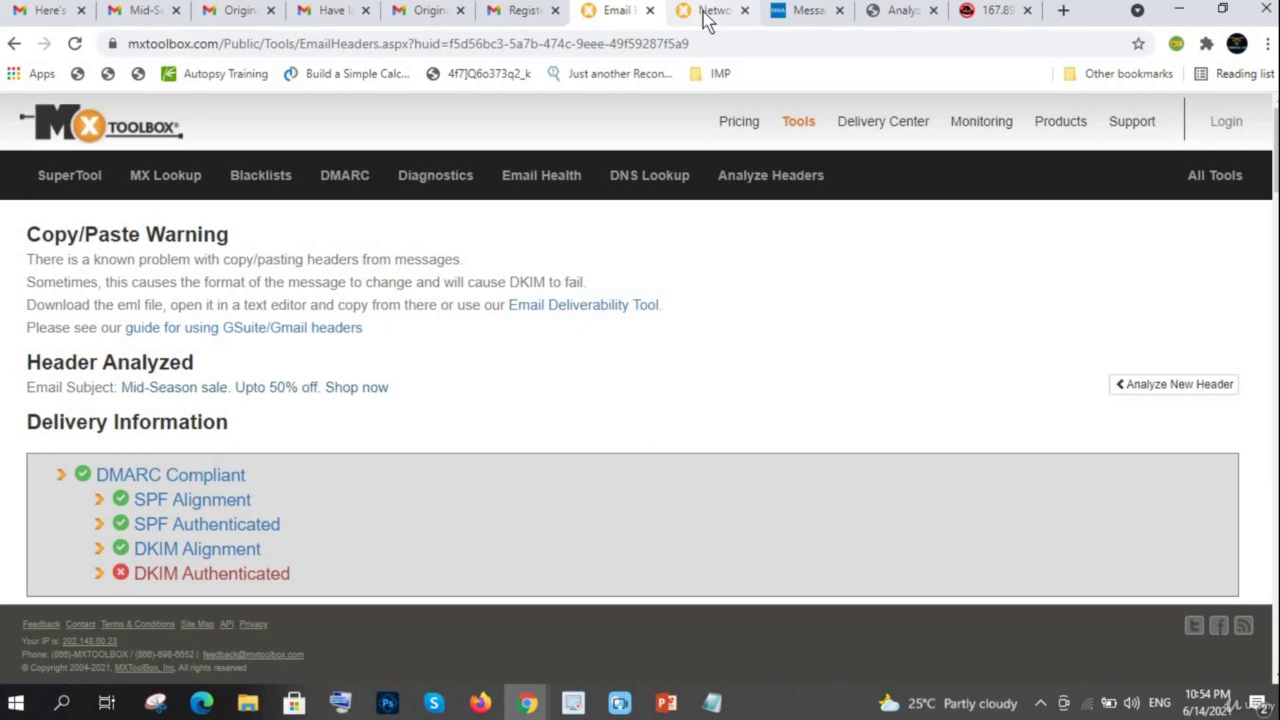
scroll(306, 394, down, 2)
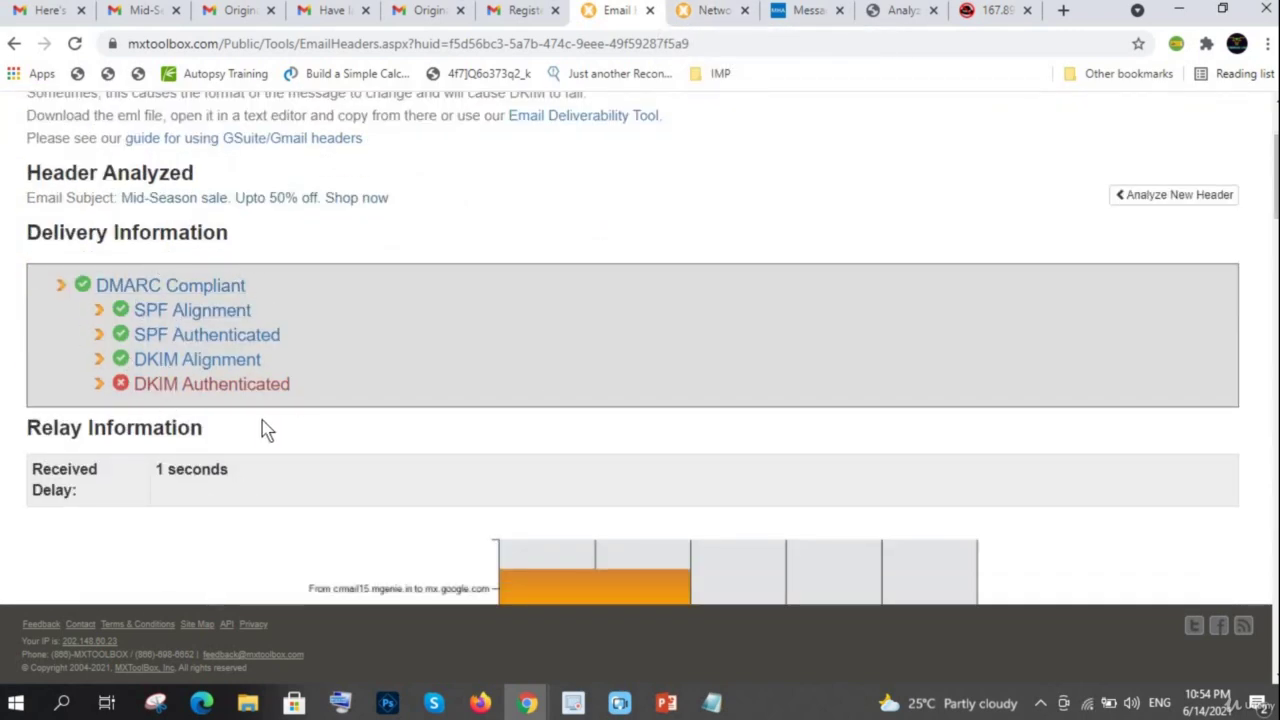
scroll(262, 421, down, 3)
scroll(262, 421, up, 2)
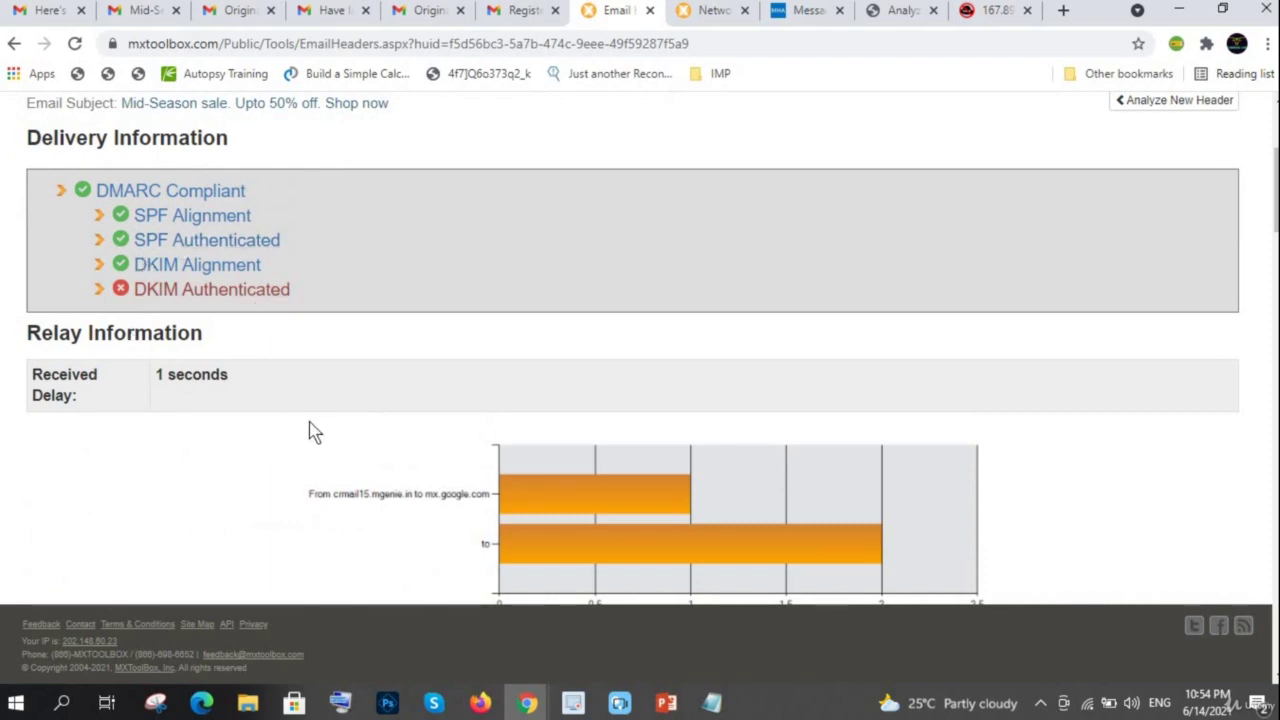
scroll(313, 430, down, 5)
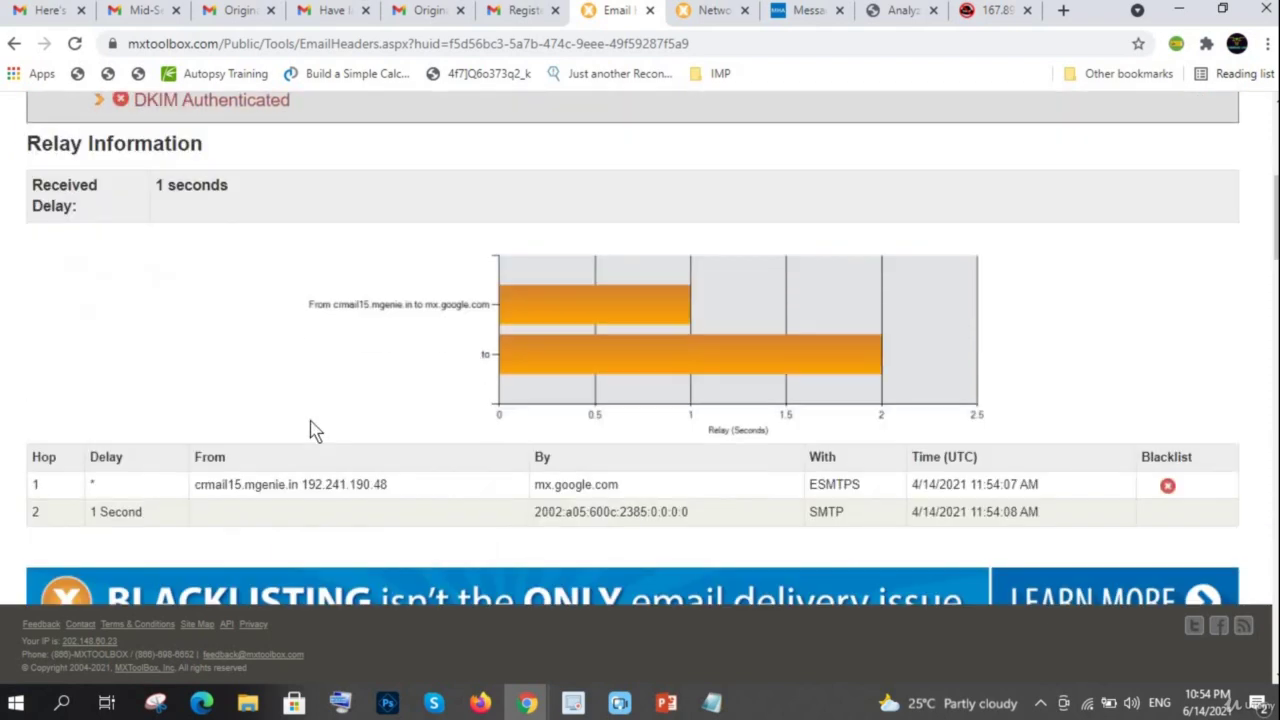
scroll(312, 425, down, 3)
scroll(310, 420, up, 3)
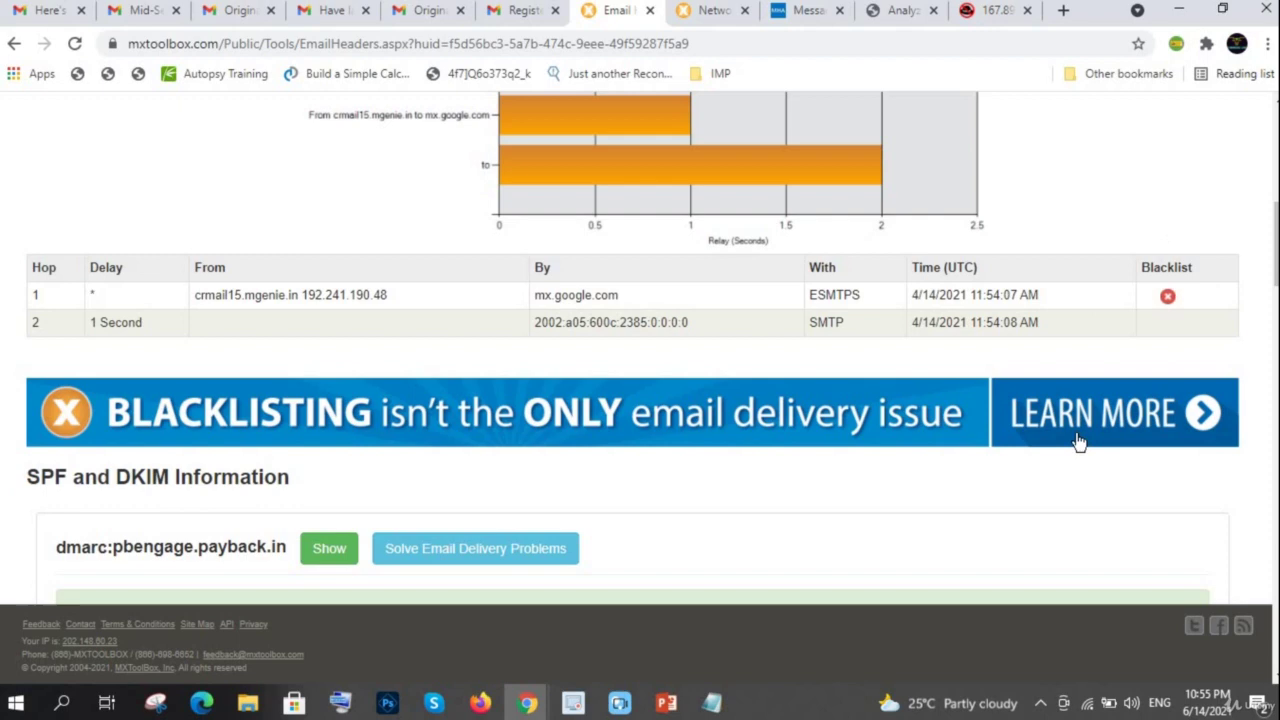
drag(390, 296, 298, 298)
key(ctrl+c)
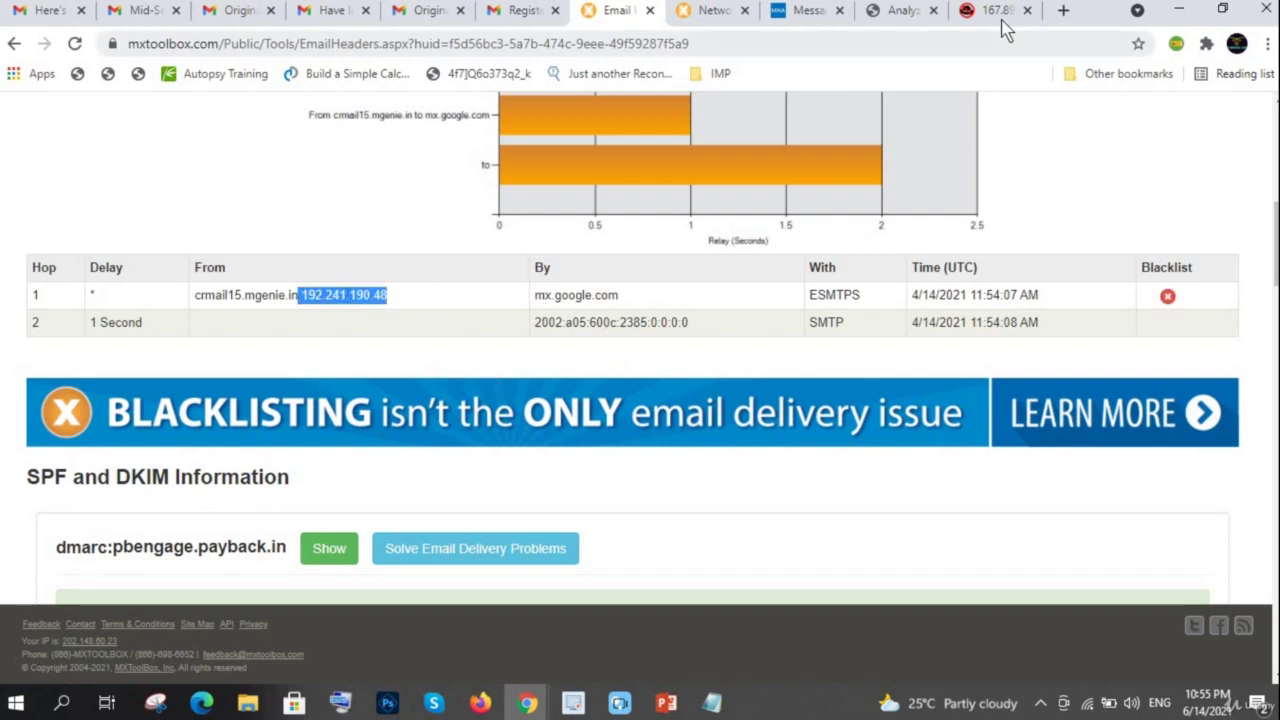
Check 192.241.190.48 in AbuseIPDB, which has no record of it.
click(995, 10)
click(771, 240)
key(ctrl+v)
click(1096, 241)
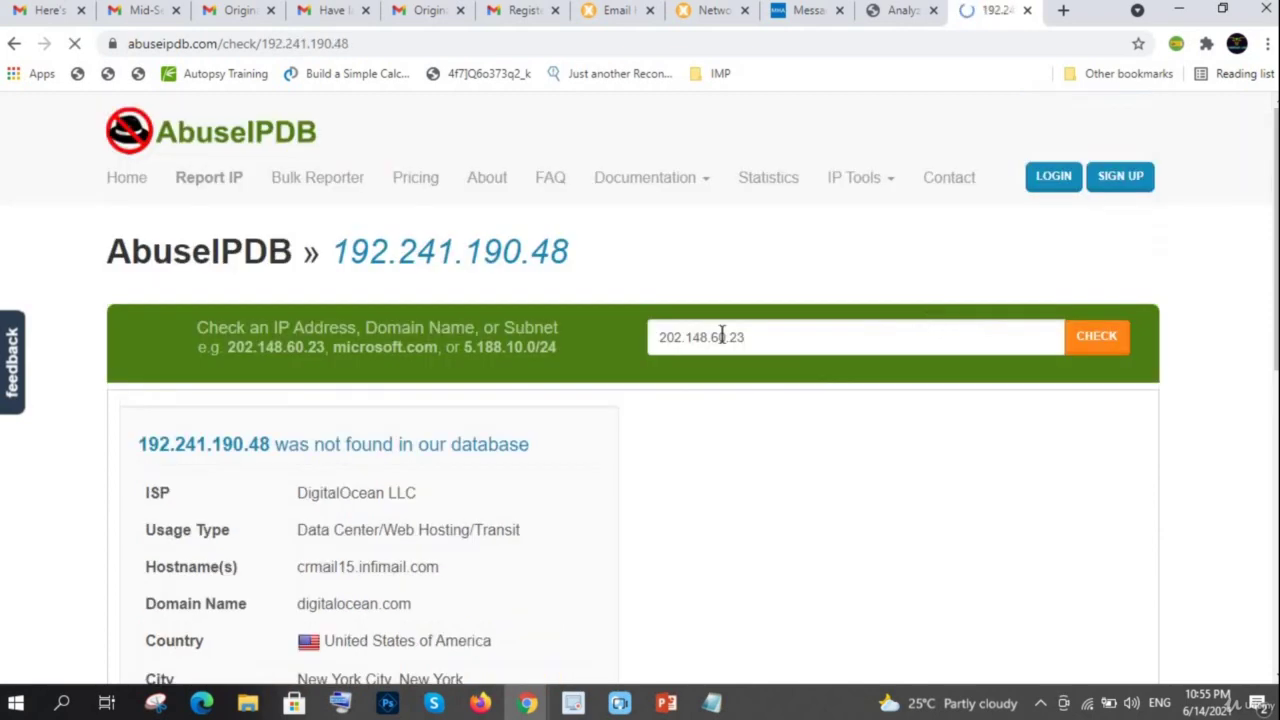
Note the ISP DigitalOcean LLC, then return to Gmail's 'Register Immediately' email.
drag(406, 493, 307, 493)
click(727, 535)
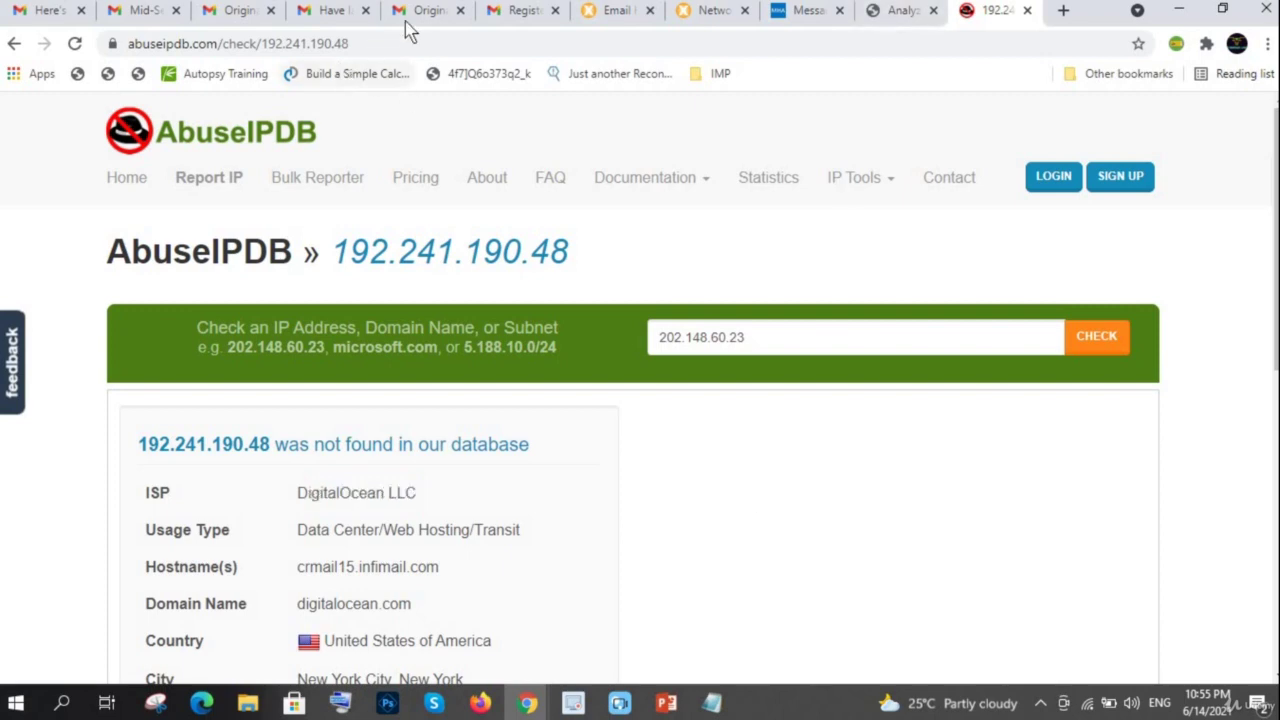
click(540, 10)
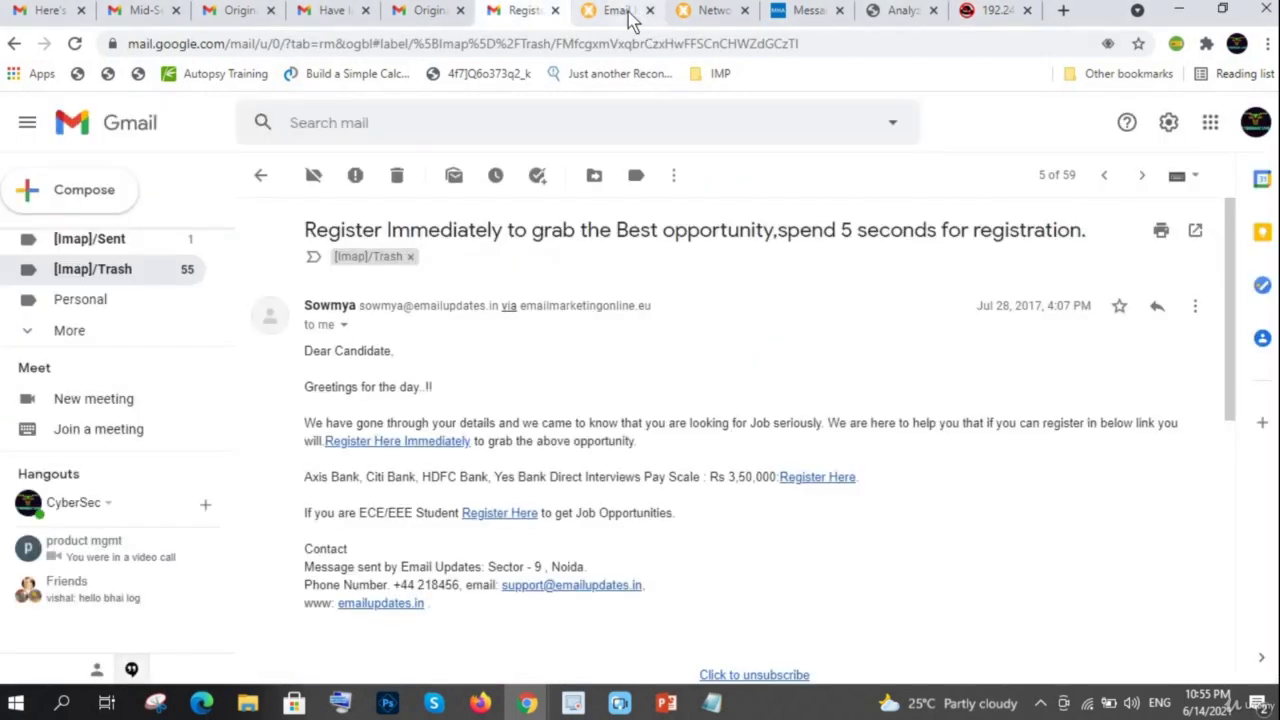
Bring back MxToolbox's Mid-Season sale analysis at its Delivery and Relay Information sections.
click(628, 12)
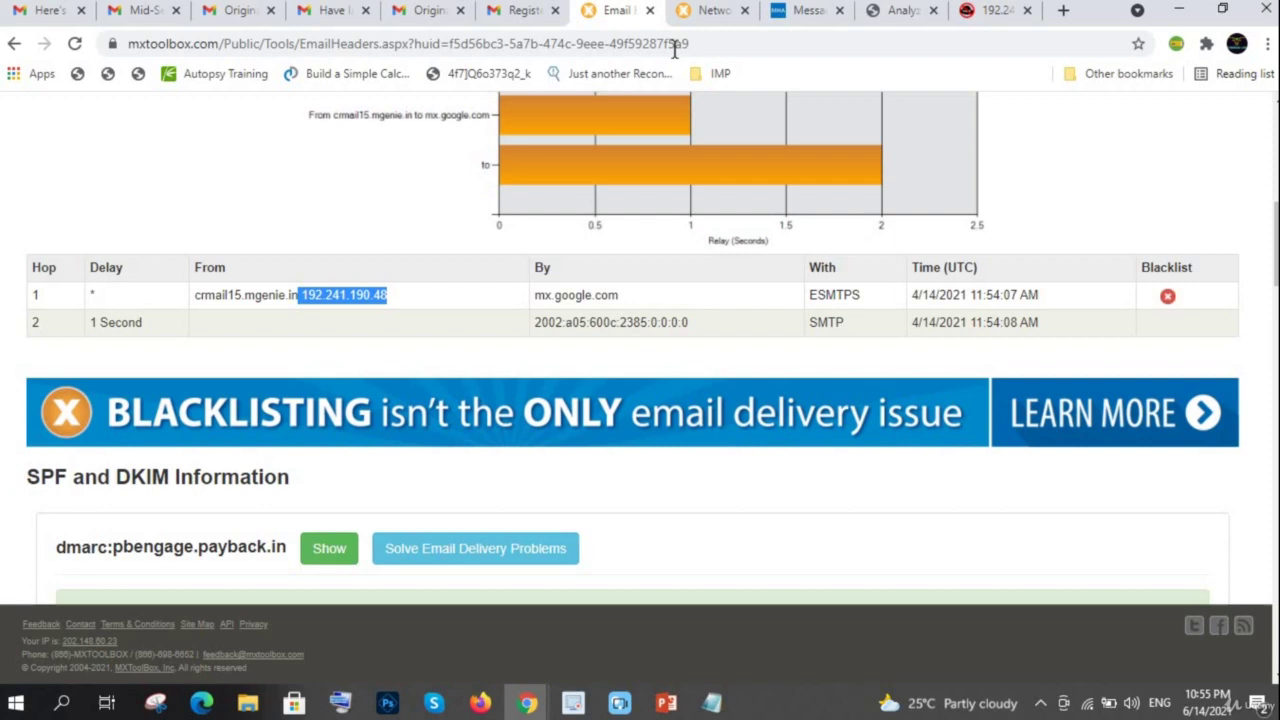
scroll(743, 120, up, 3)
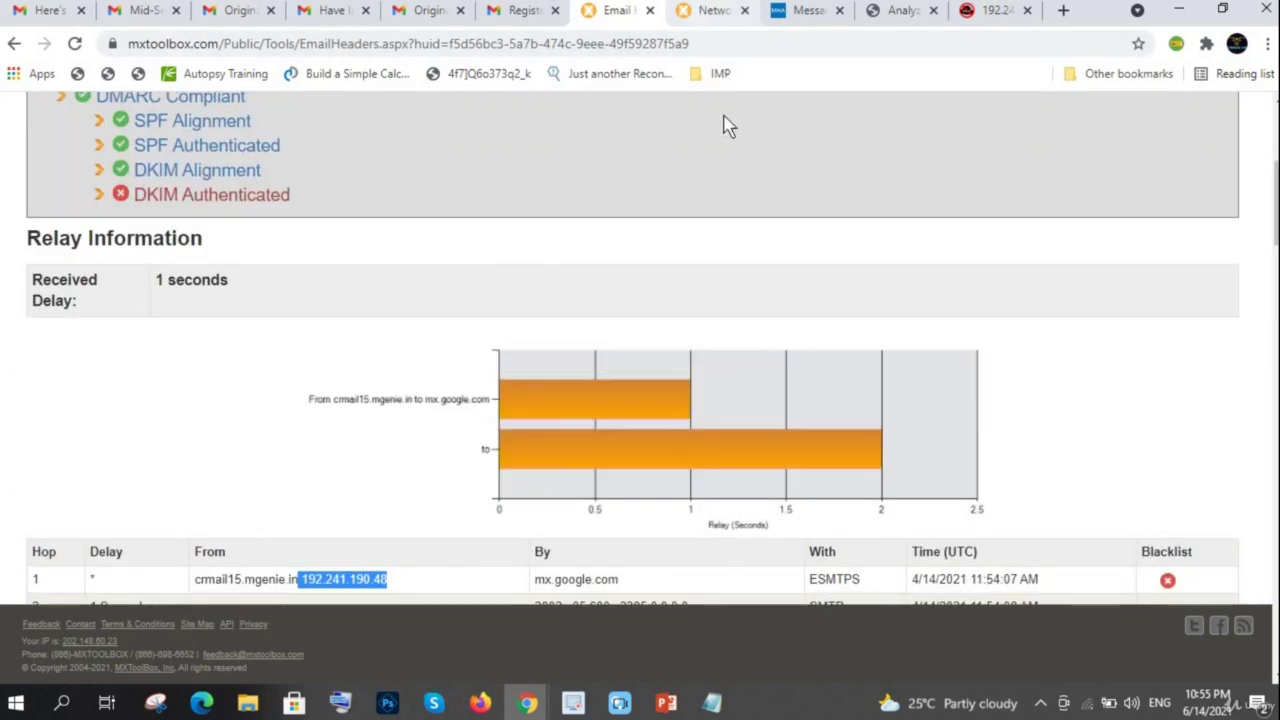